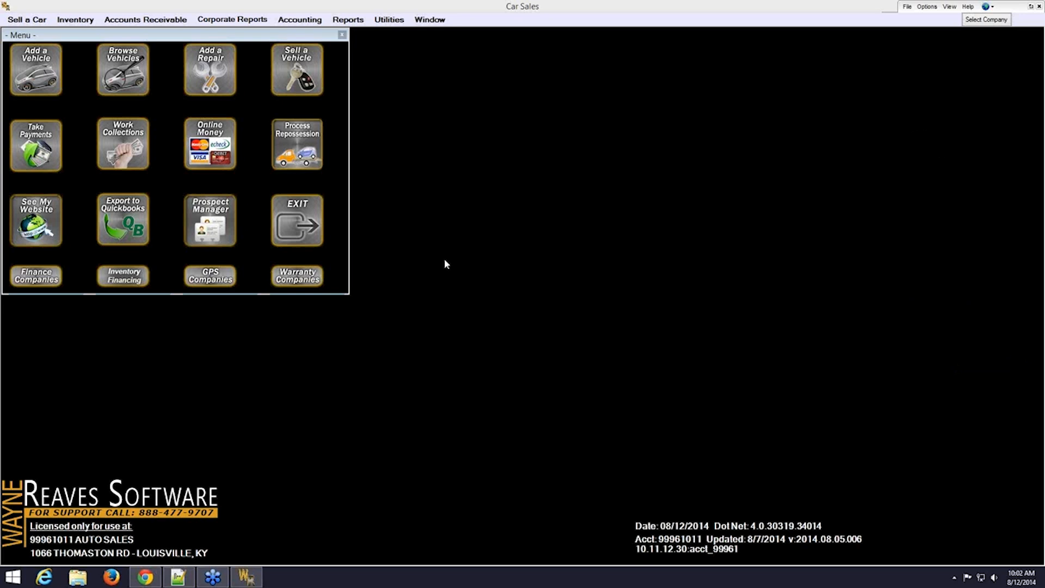
Add a new vehicle and paste its VIN to decode the 2003 Ford F-150 XL/XLT details
click(39, 73)
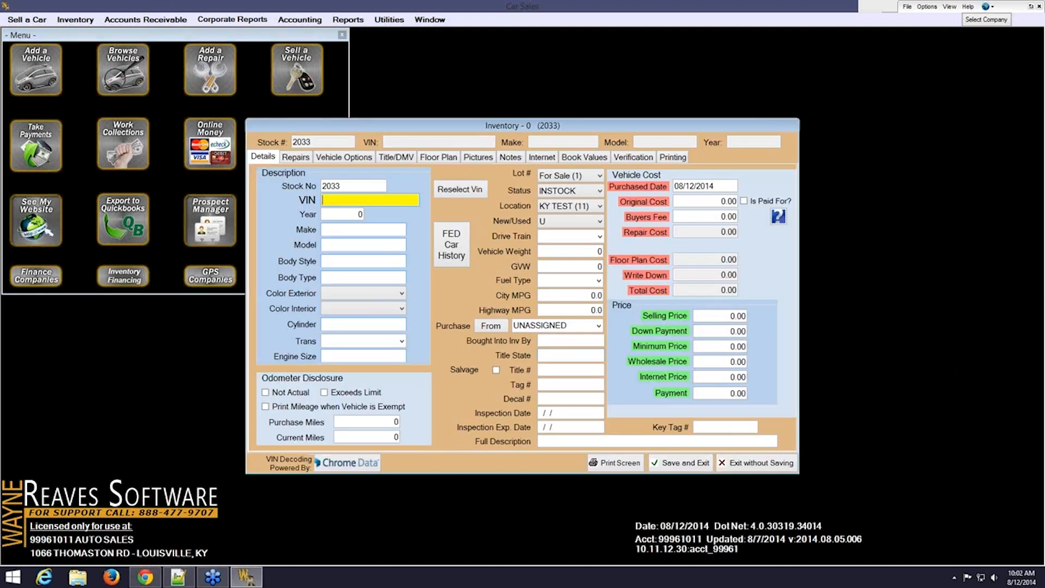
key(alt+Tab)
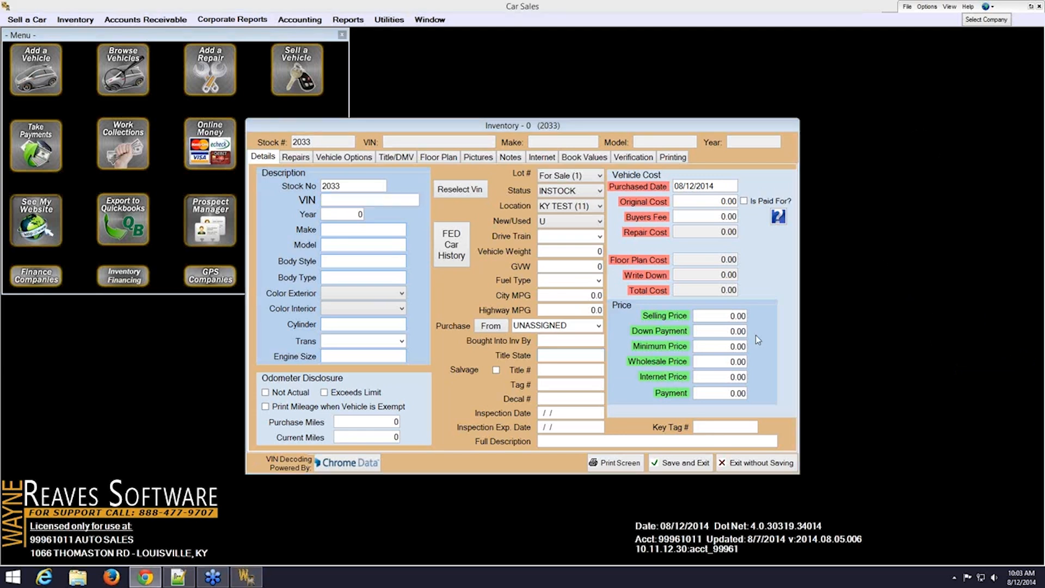
click(381, 200)
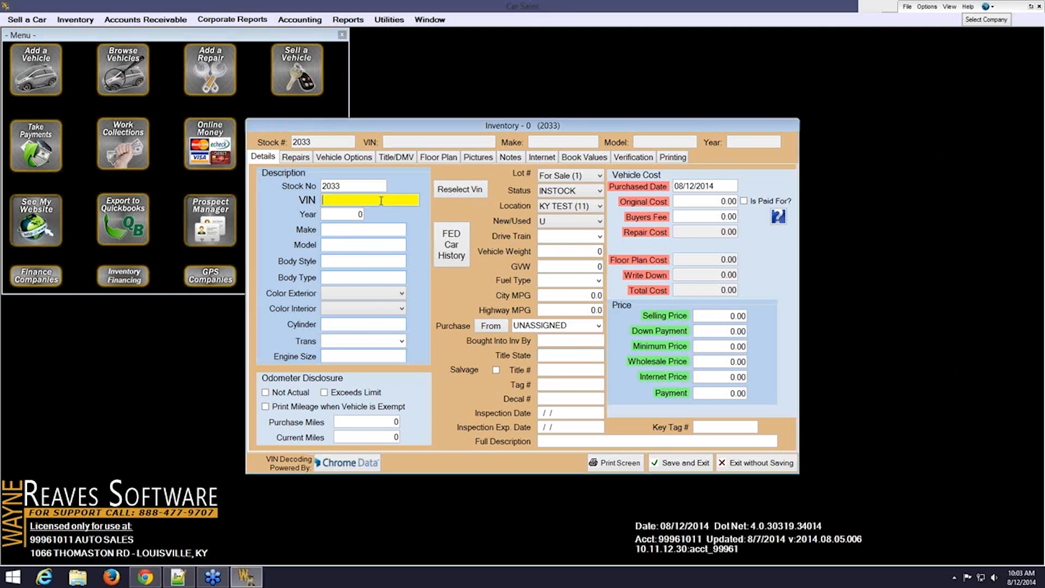
right_click(380, 201)
click(407, 251)
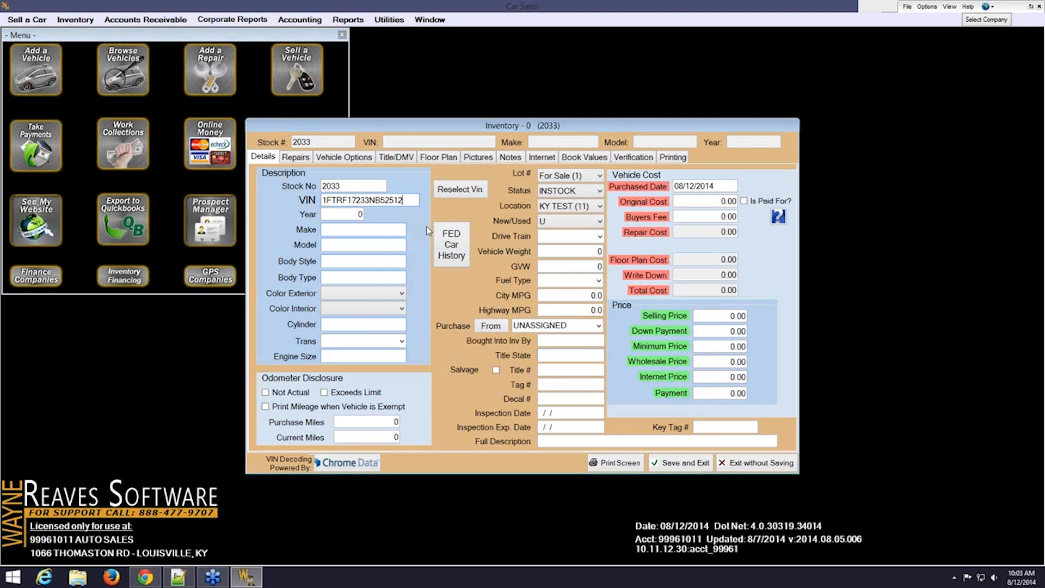
key(Tab)
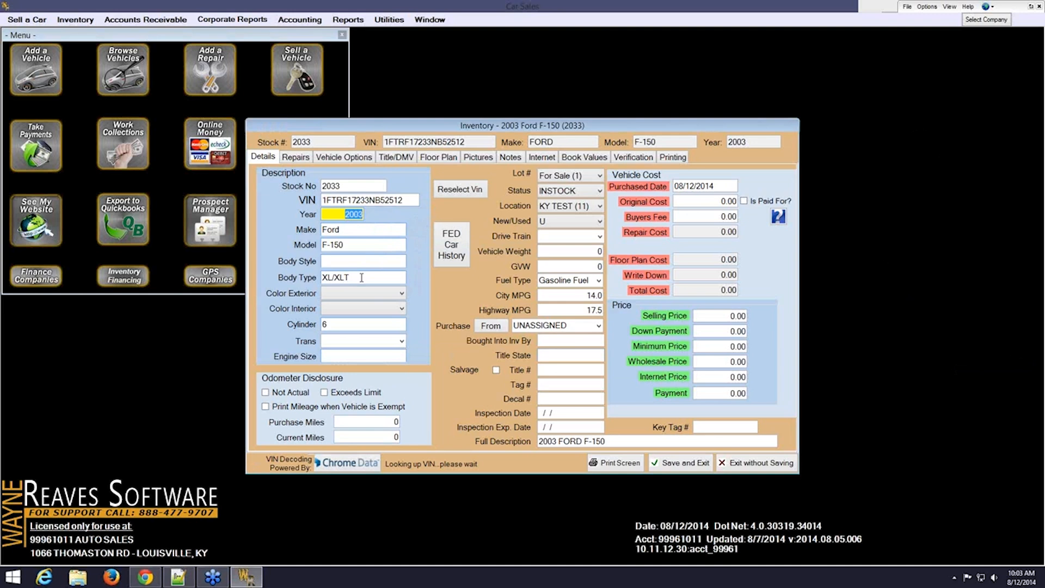
Enter 'pu' in Body Style to accept PU : PICK UP
click(372, 261)
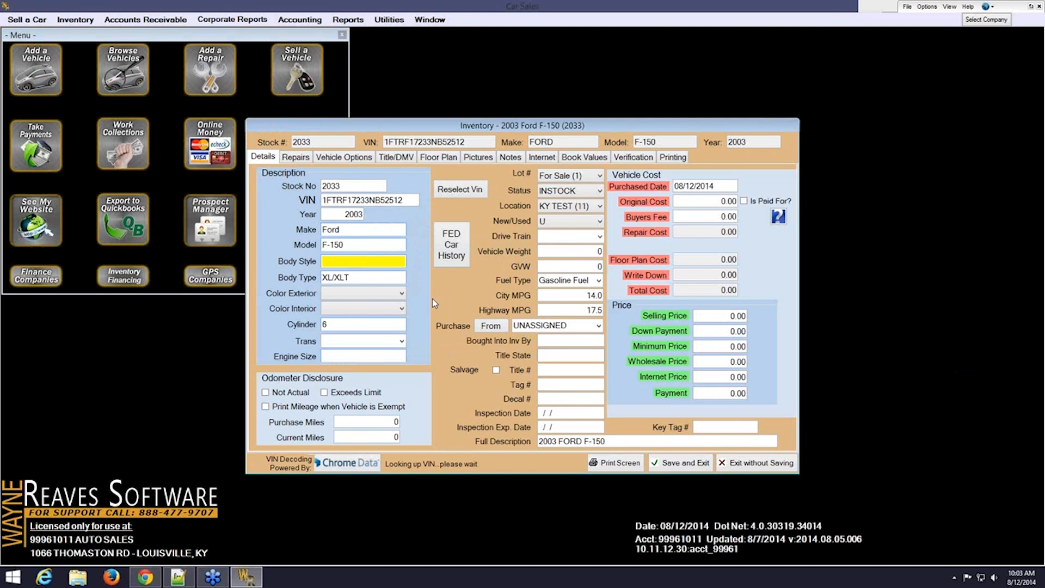
text(pu)
key(Tab)
key(Tab)
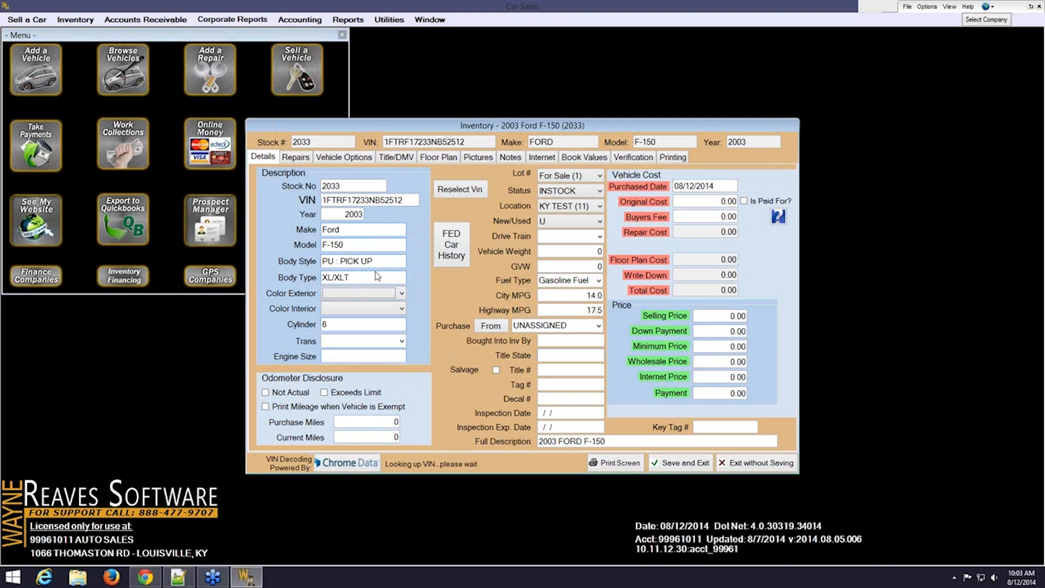
Choose GREY for both the exterior and interior colour
click(401, 293)
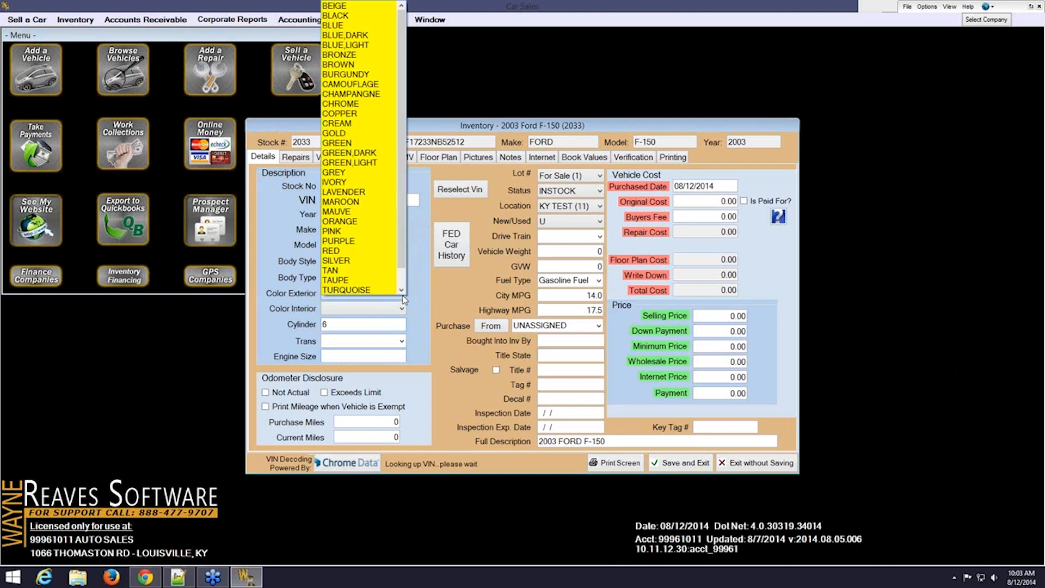
click(344, 175)
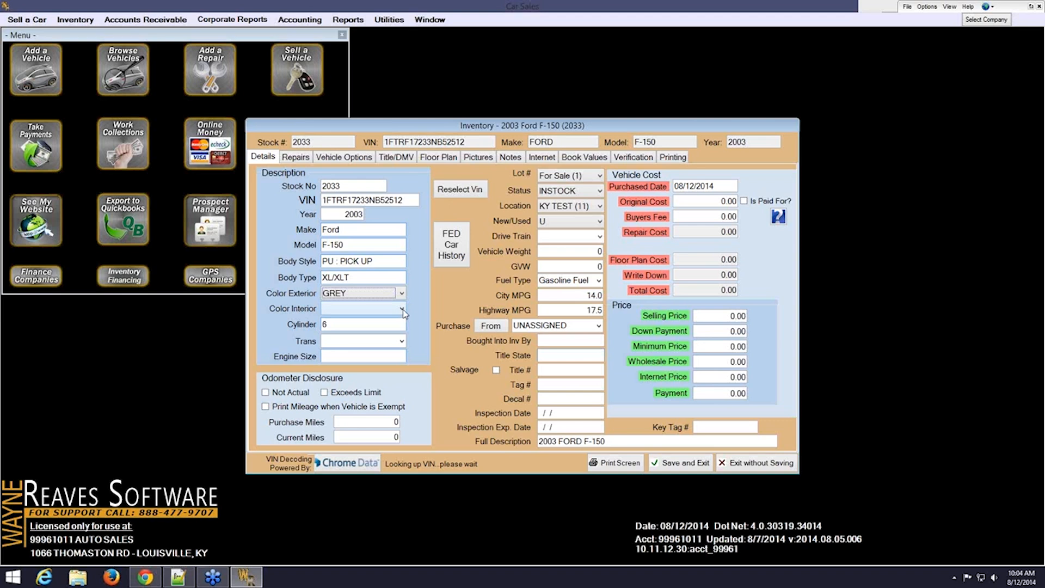
click(403, 309)
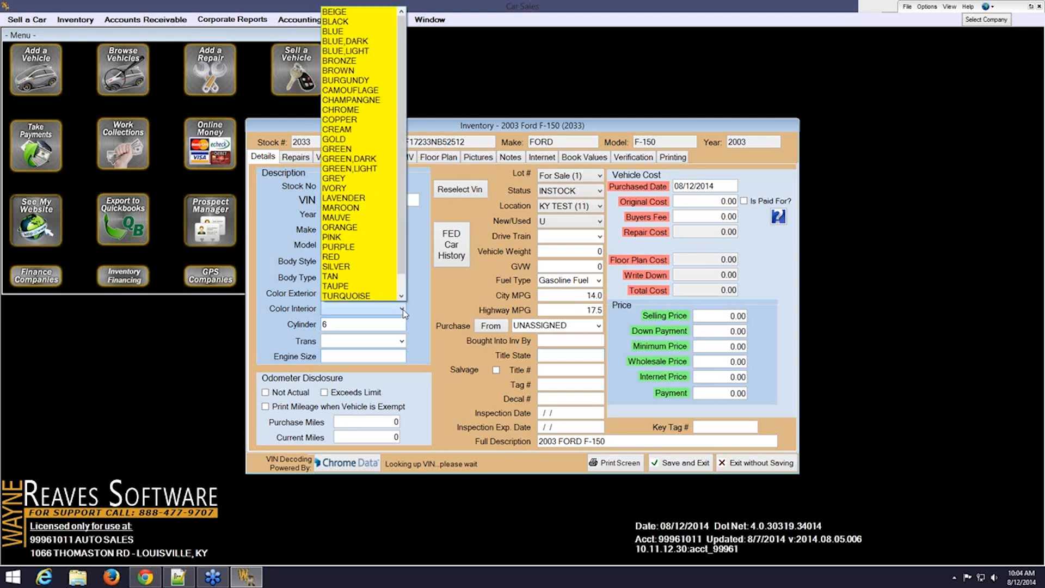
click(358, 182)
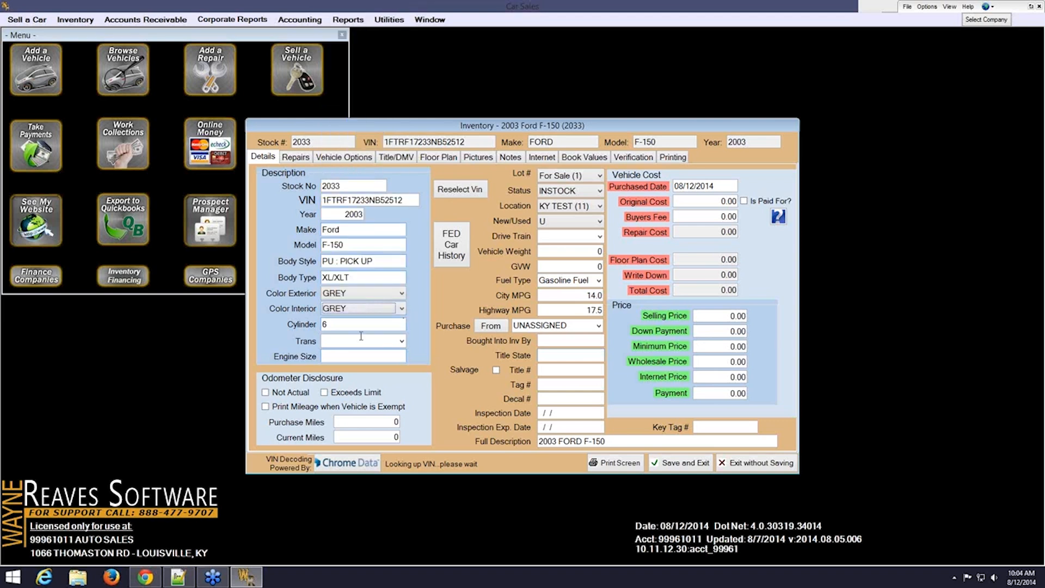
click(342, 324)
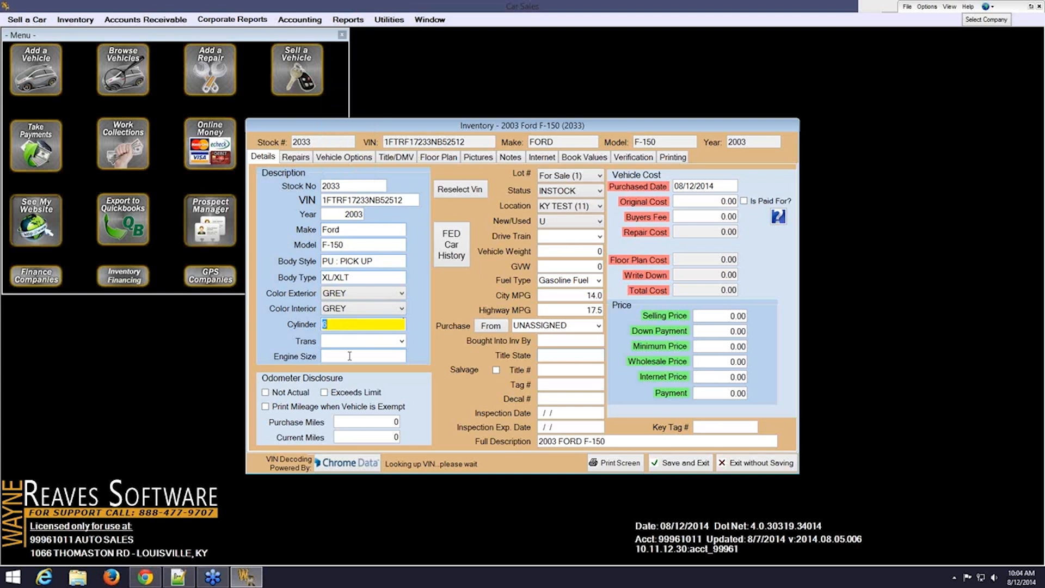
Choose AUTO from the Trans dropdown
click(402, 342)
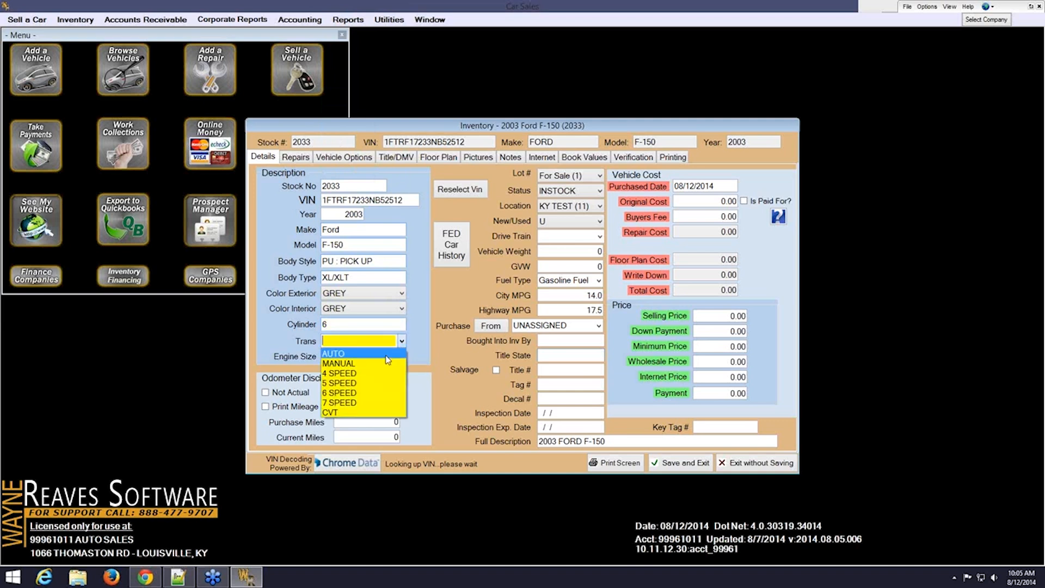
click(385, 354)
key(Tab)
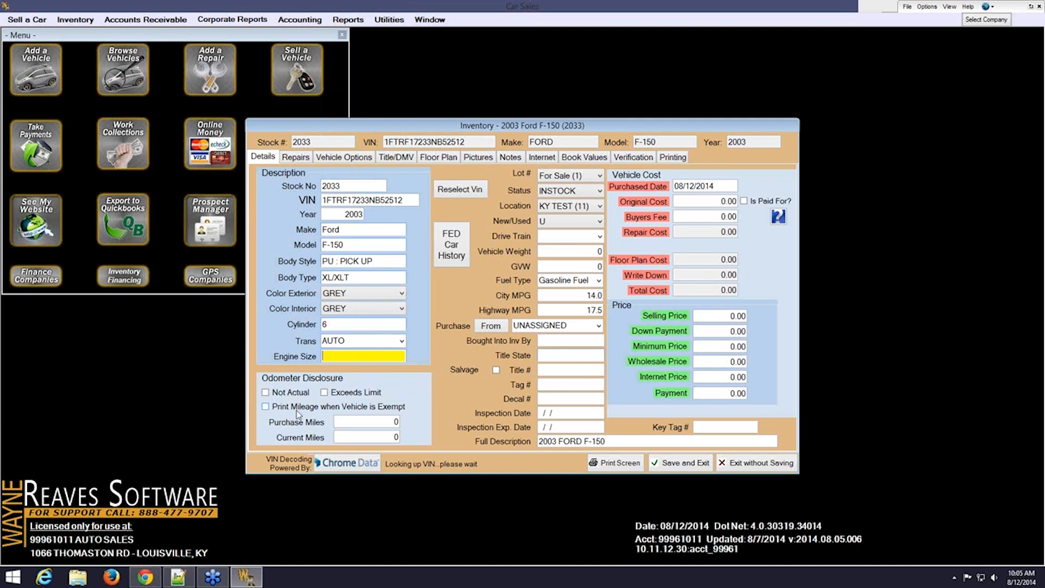
Enter 120370 as purchase miles, carried over to current miles, with exempt mileage printing left off
click(265, 407)
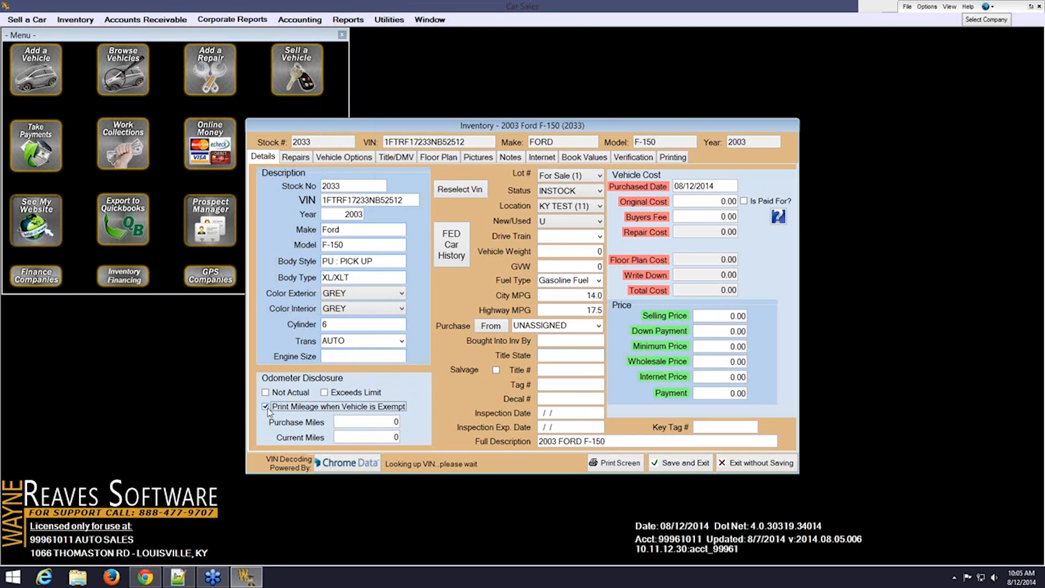
click(266, 405)
drag(370, 423, 426, 424)
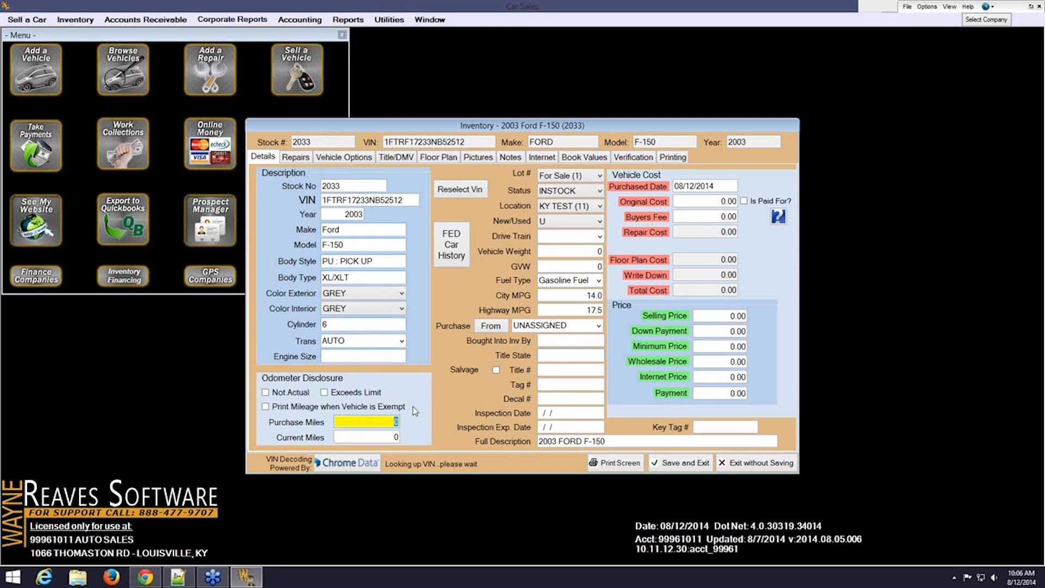
text(13)
text(20)
text(3)
text(70)
key(Tab)
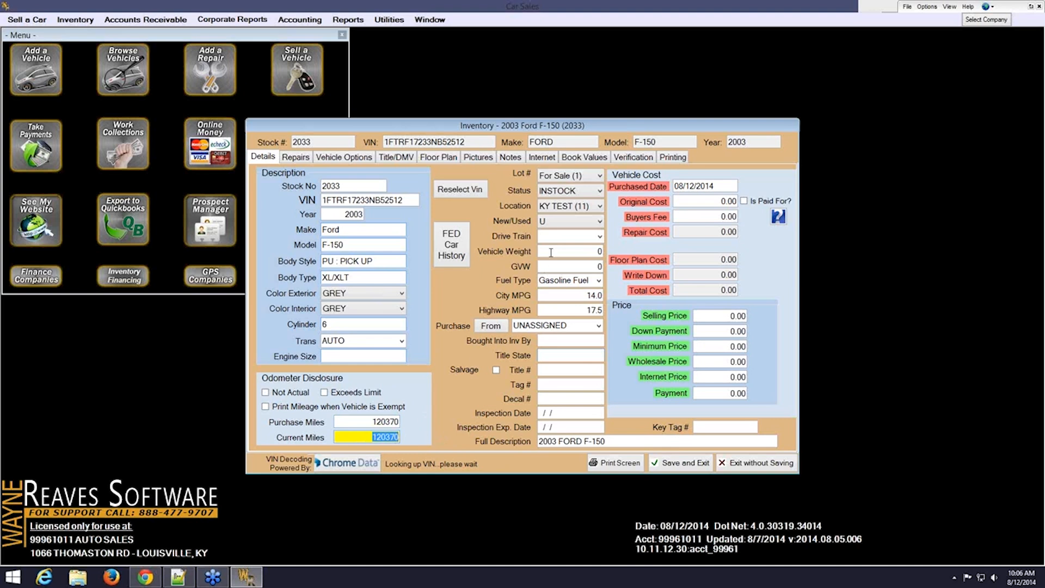
click(600, 178)
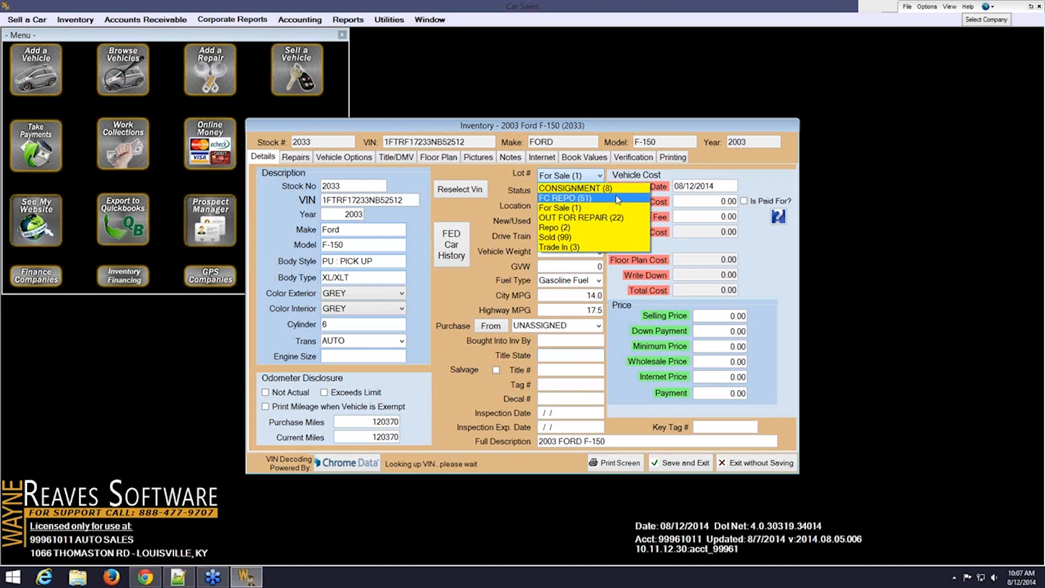
click(577, 207)
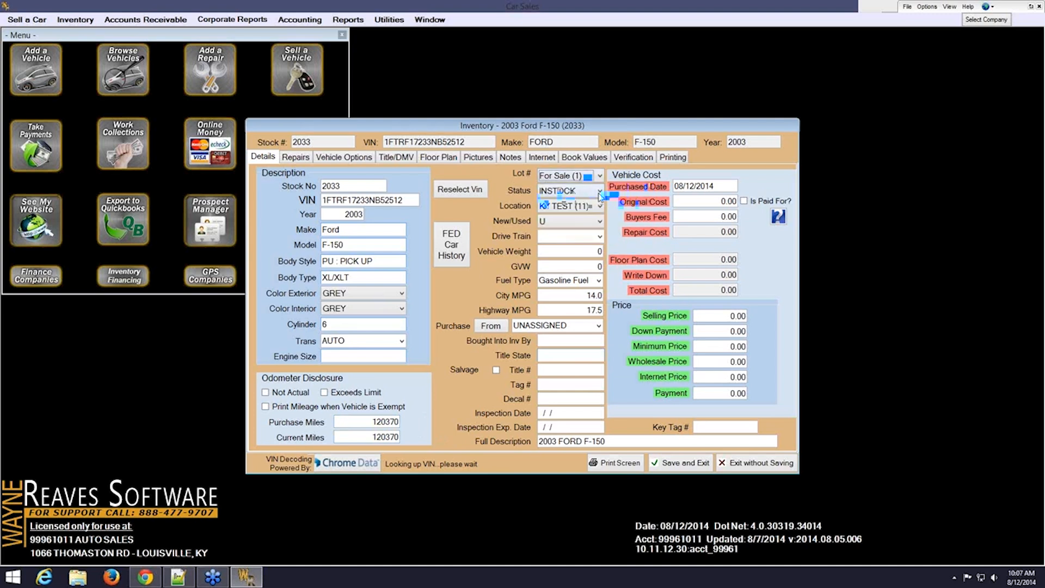
click(599, 191)
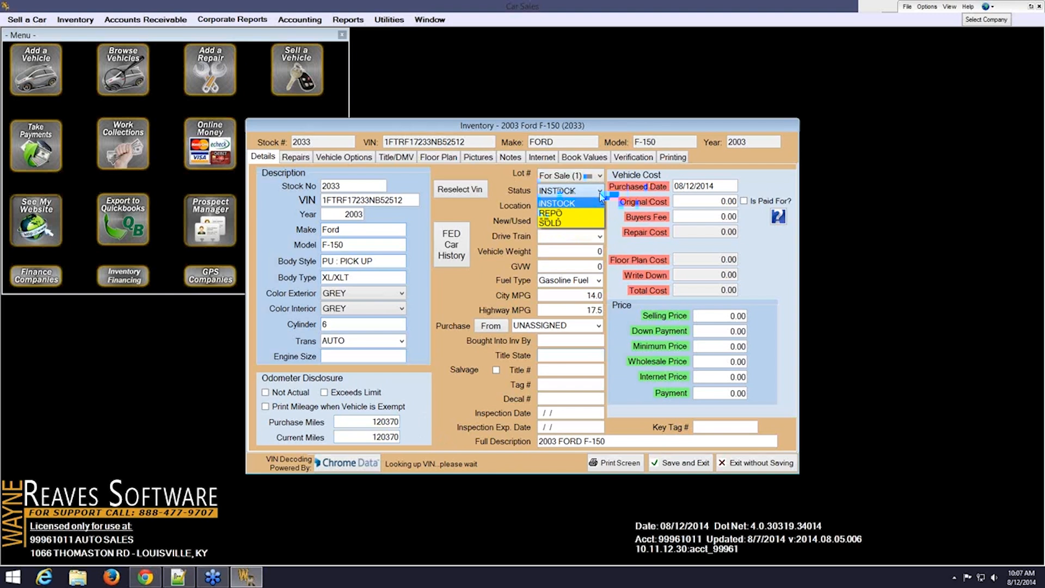
click(598, 203)
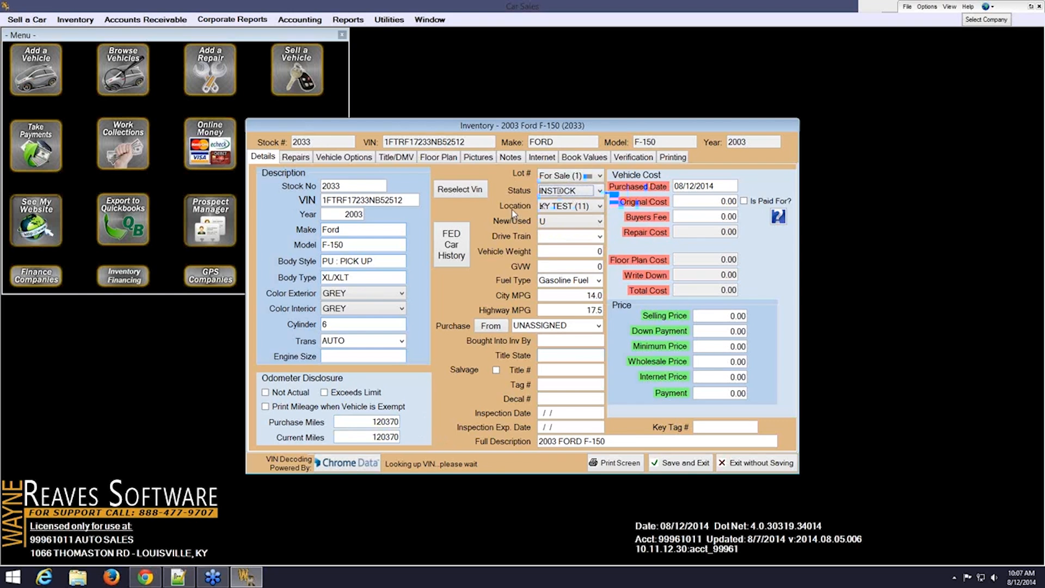
click(599, 206)
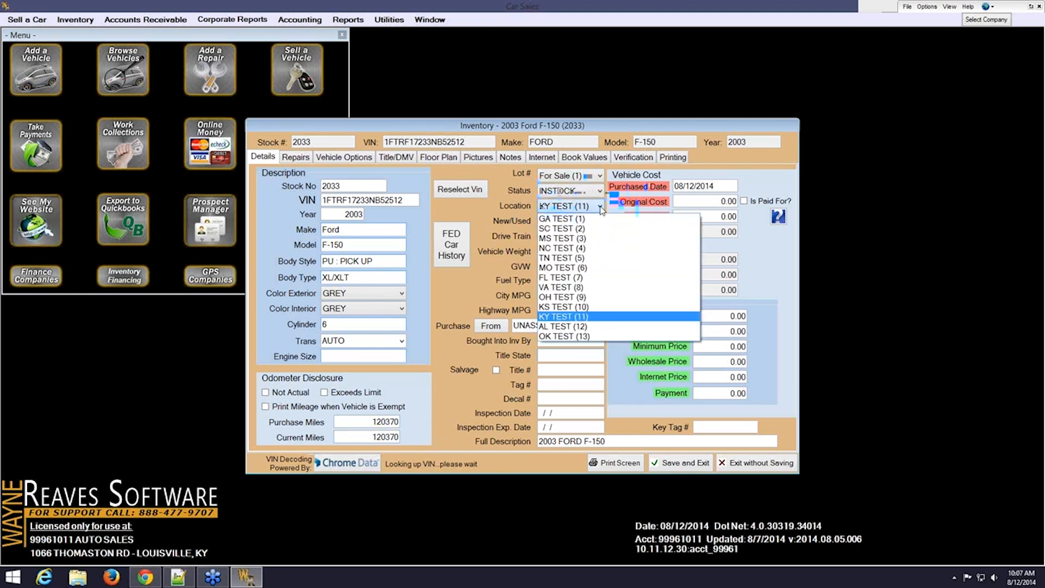
click(593, 318)
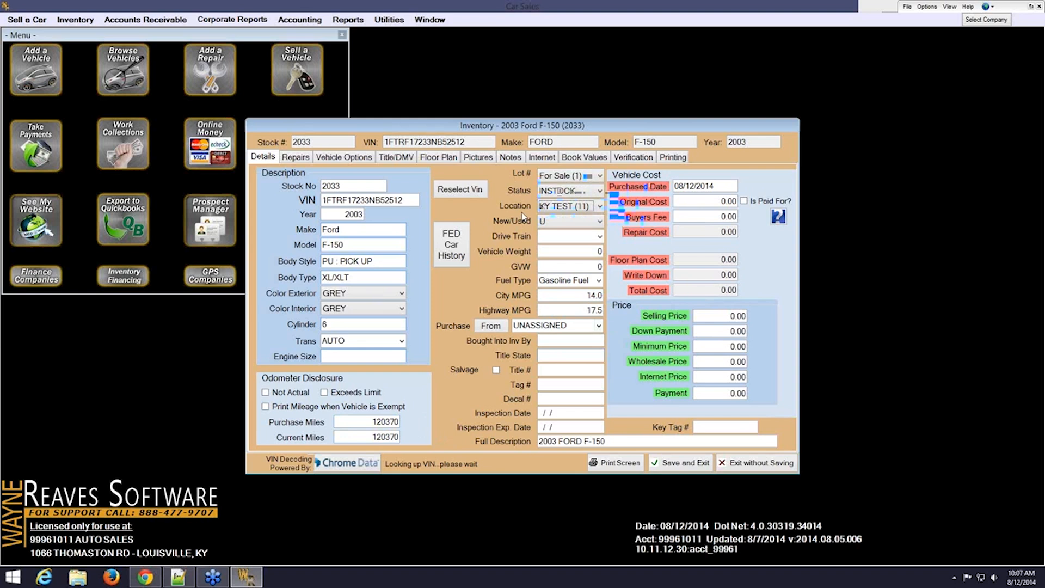
Mark the truck as Used (U) with an RWD drive train
click(601, 221)
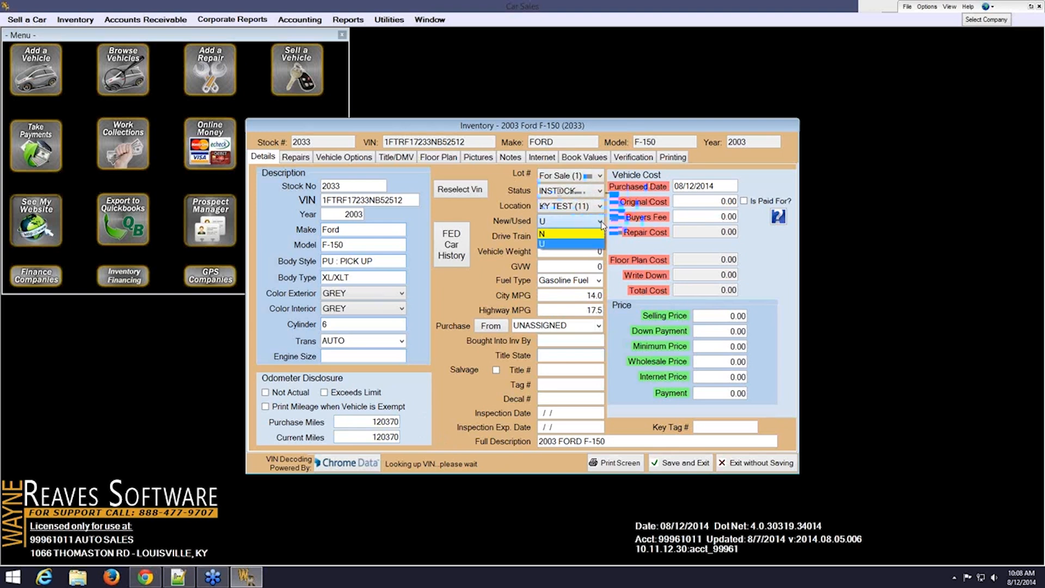
click(585, 246)
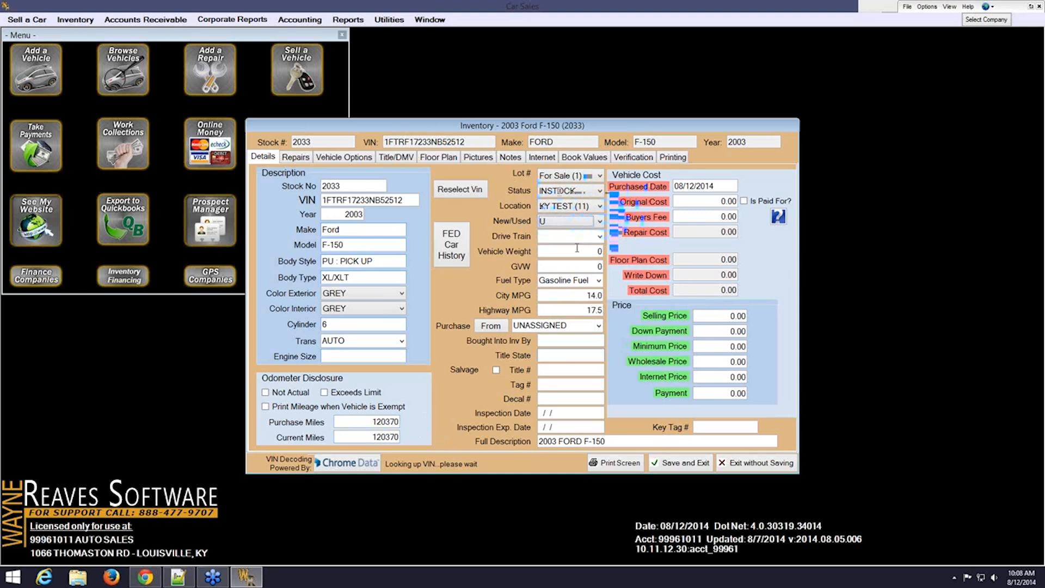
click(600, 237)
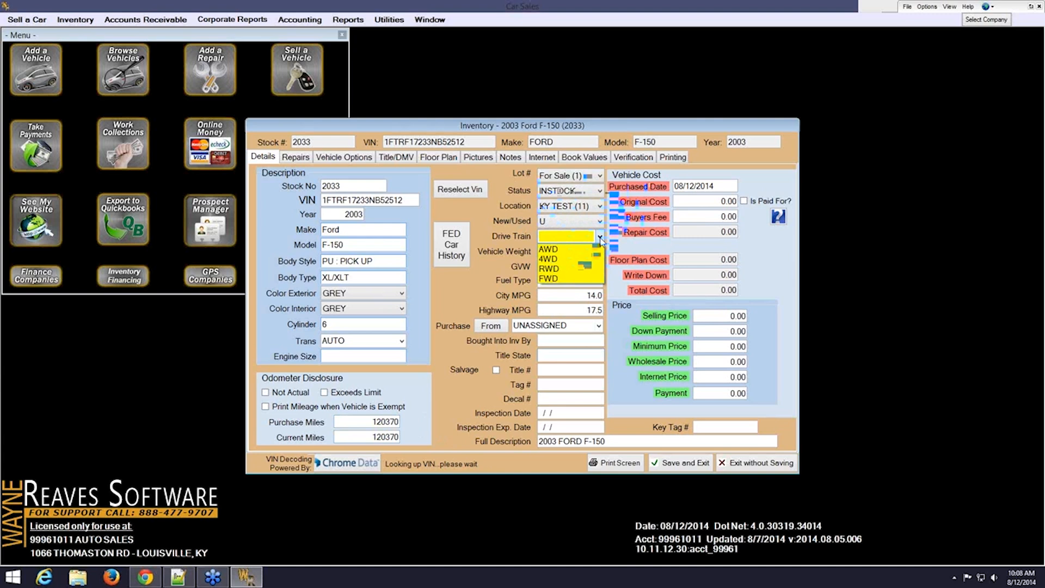
click(577, 268)
Enter 4064 as the vehicle weight
click(570, 253)
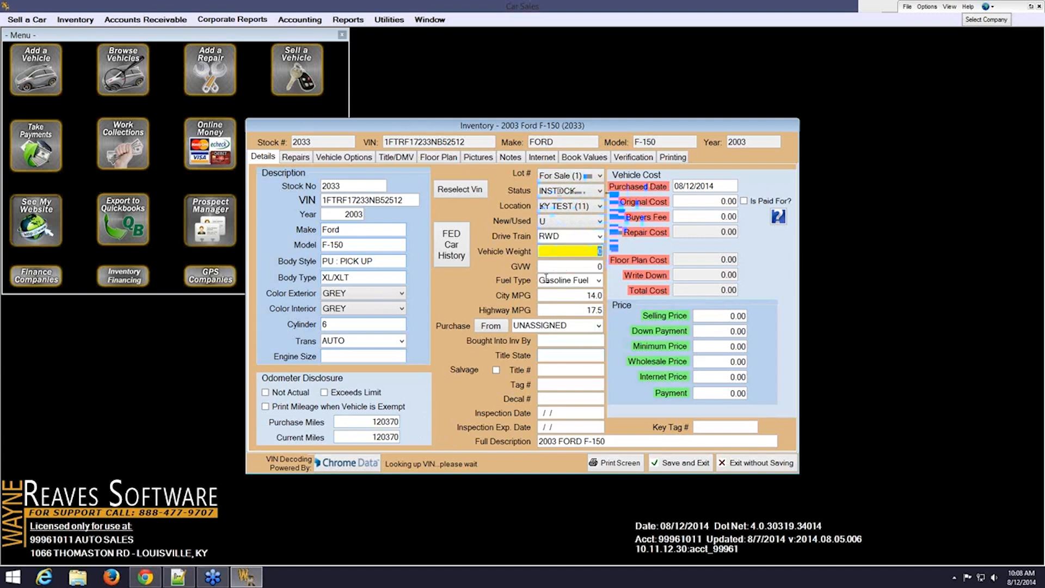
click(554, 268)
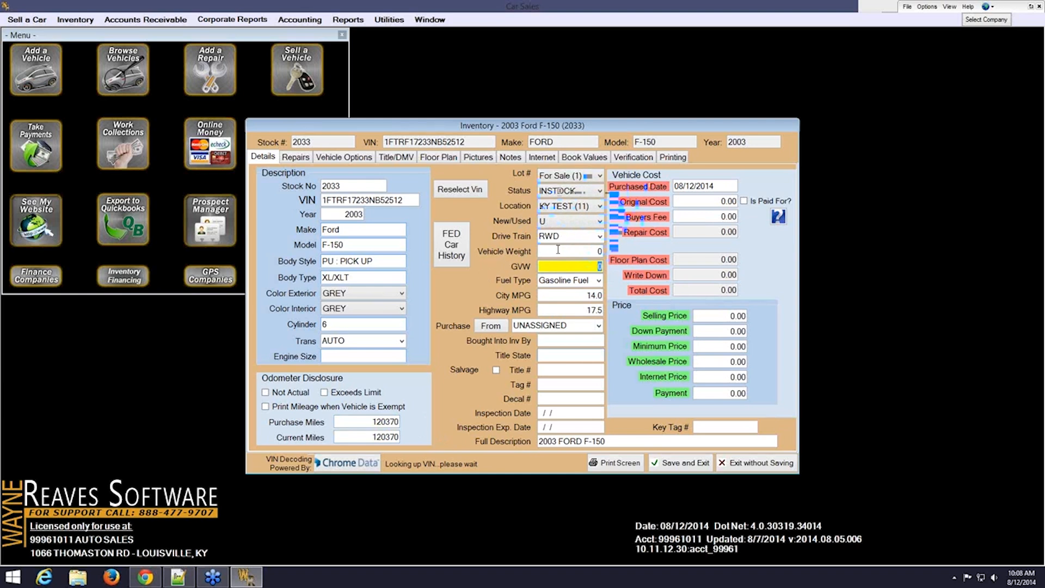
key(shift+Tab)
text(4064)
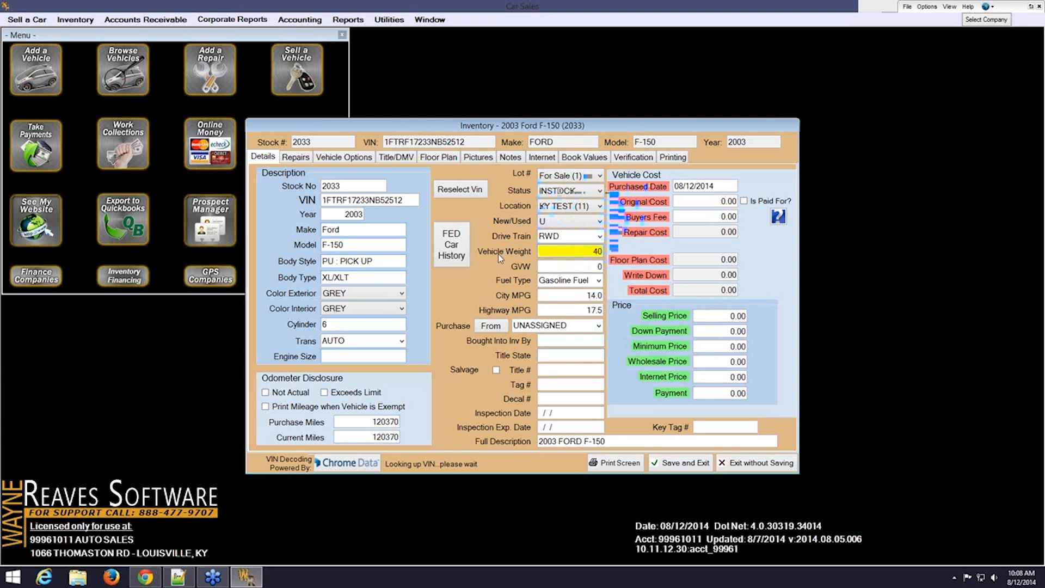
Enter 6050 as the GVW and move through City MPG to Highway MPG
key(Tab)
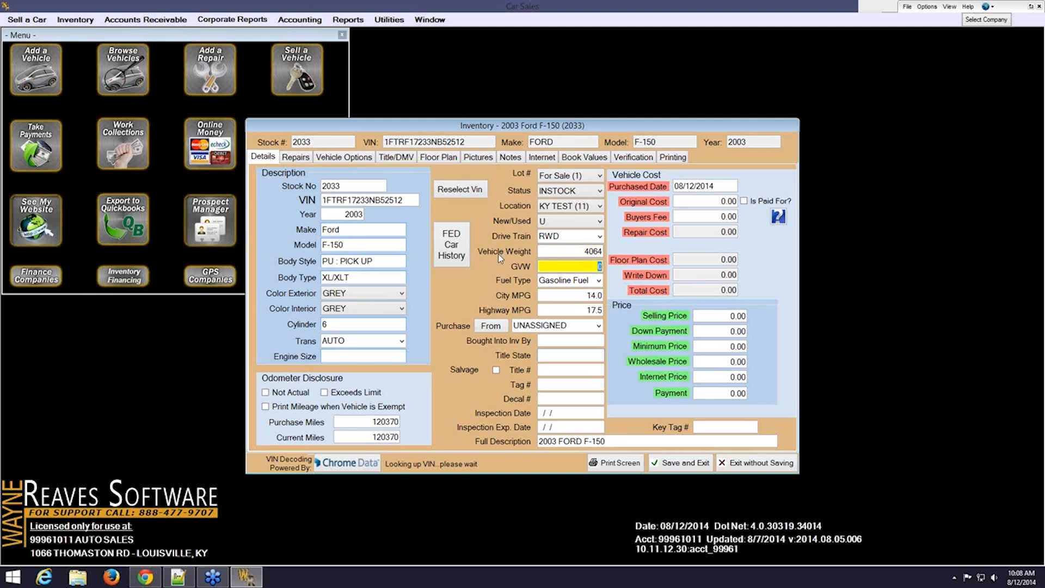
text(605)
text(0)
click(576, 296)
key(Tab)
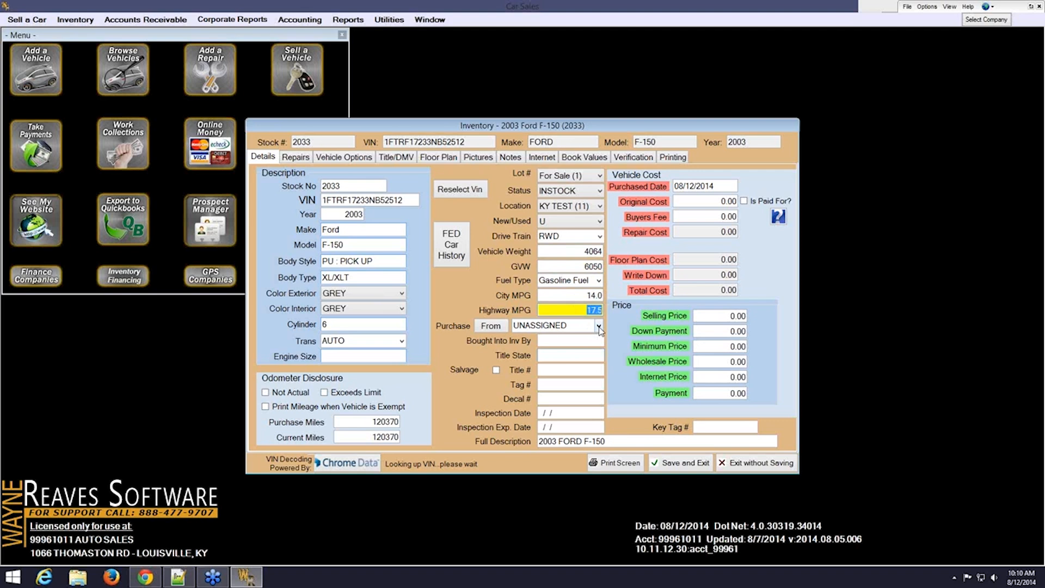
Select MANHEIM - LOUISVILLE in the Purchase From dropdown
click(598, 326)
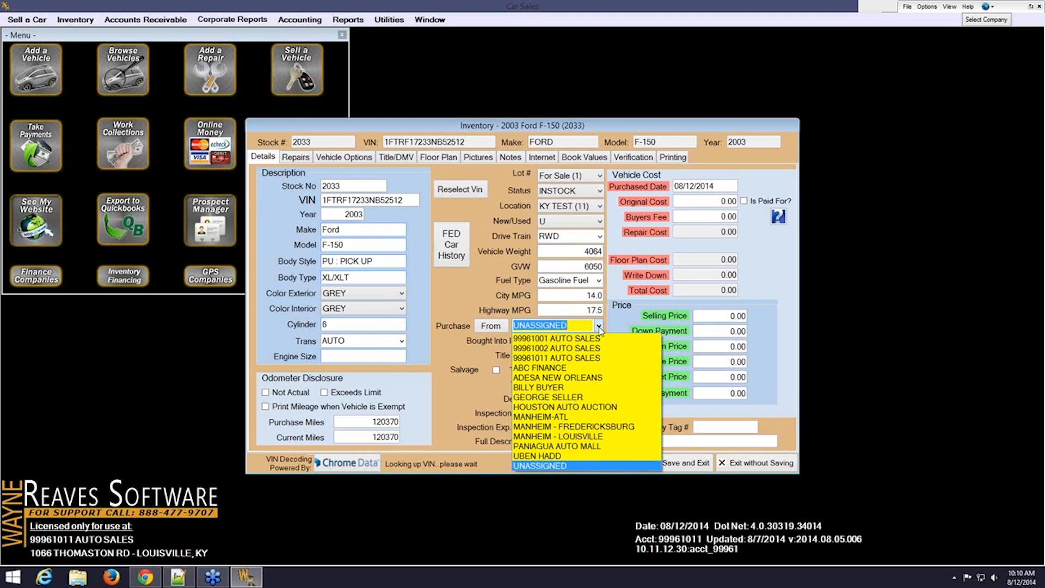
click(609, 441)
click(562, 341)
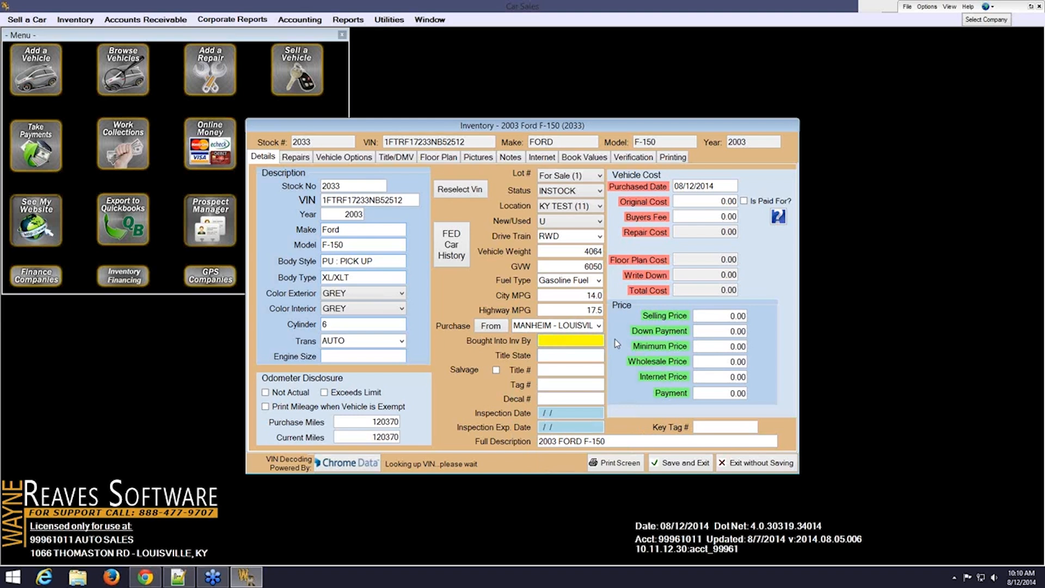
Enter MAC as buyer, KY as title state, mark Salvage, and fill in the title number
text(MAC)
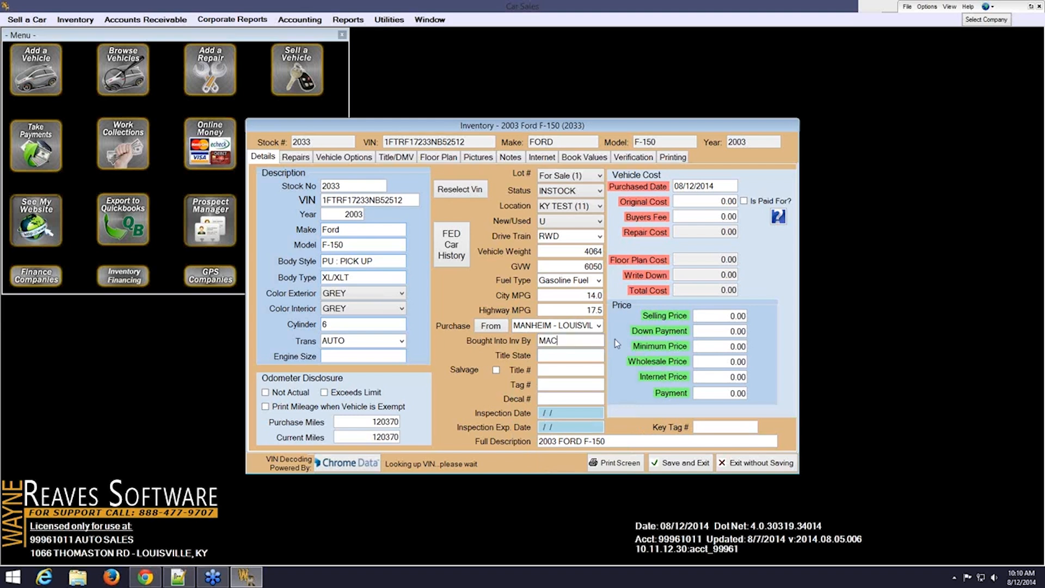
key(Tab)
text(ky)
key(Tab)
click(553, 371)
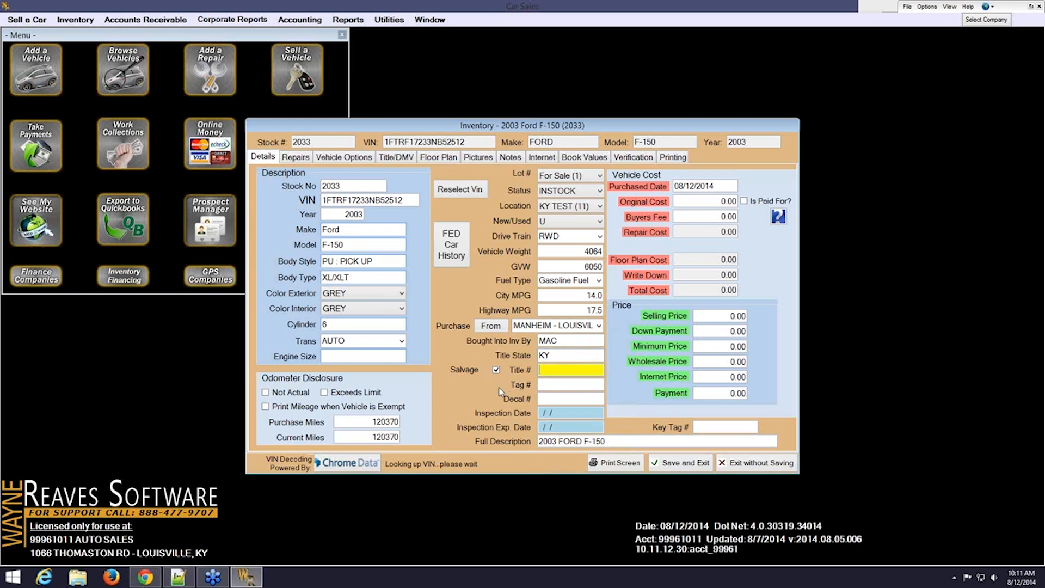
text(123546789)
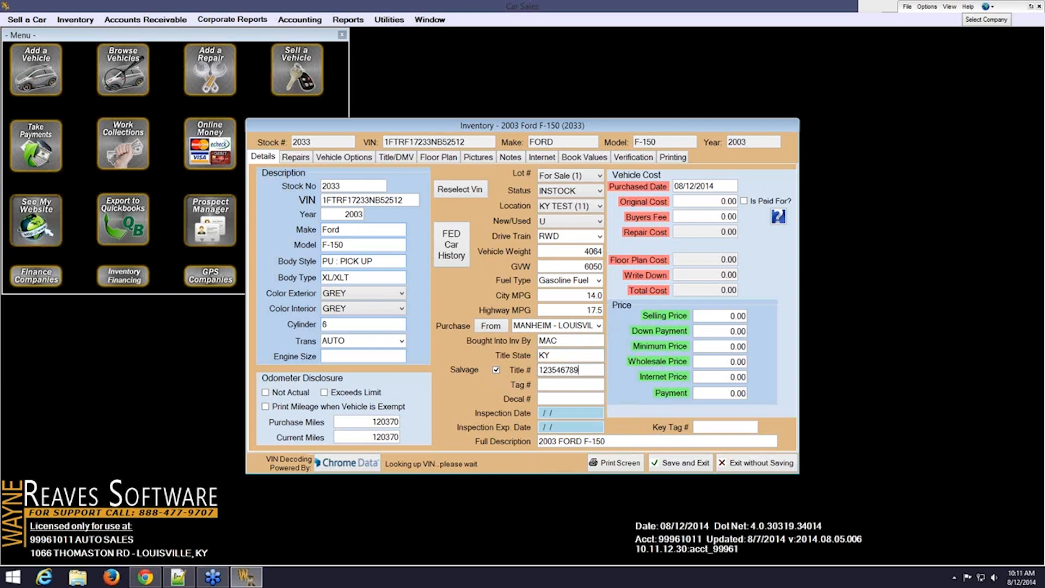
key(Tab)
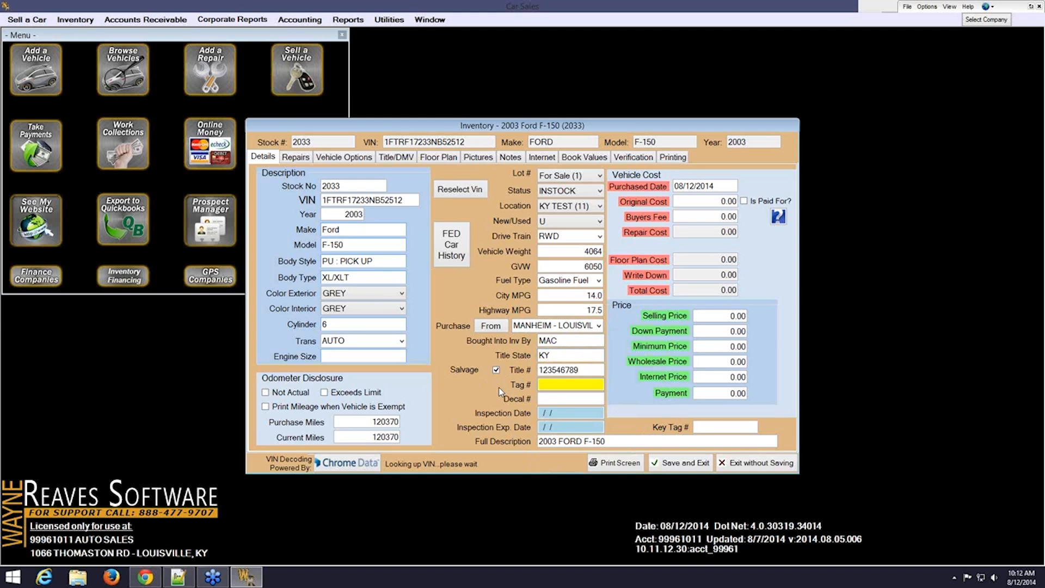
Record key tag number B4 on the F-150 record
click(580, 426)
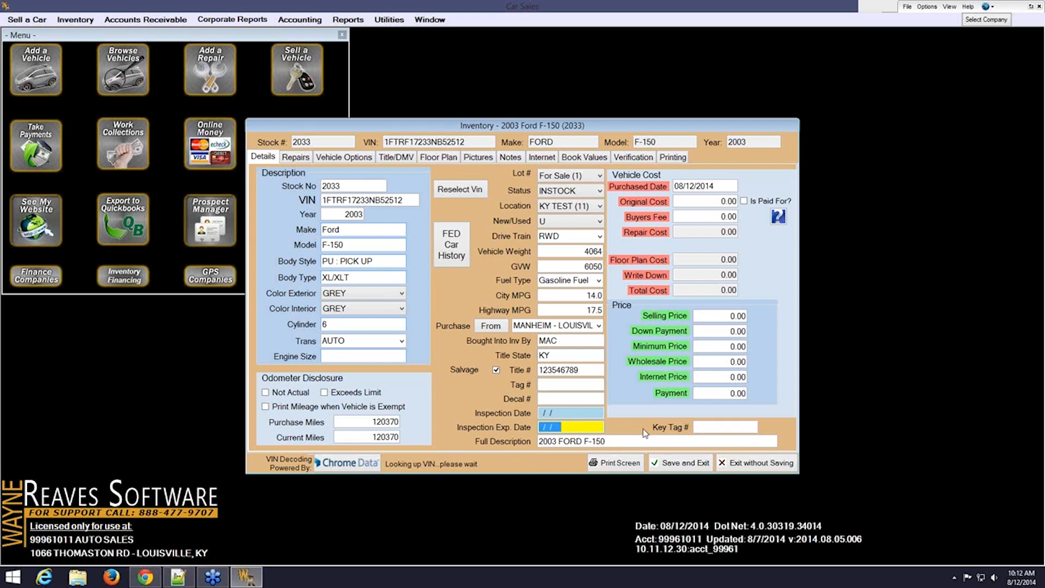
click(631, 442)
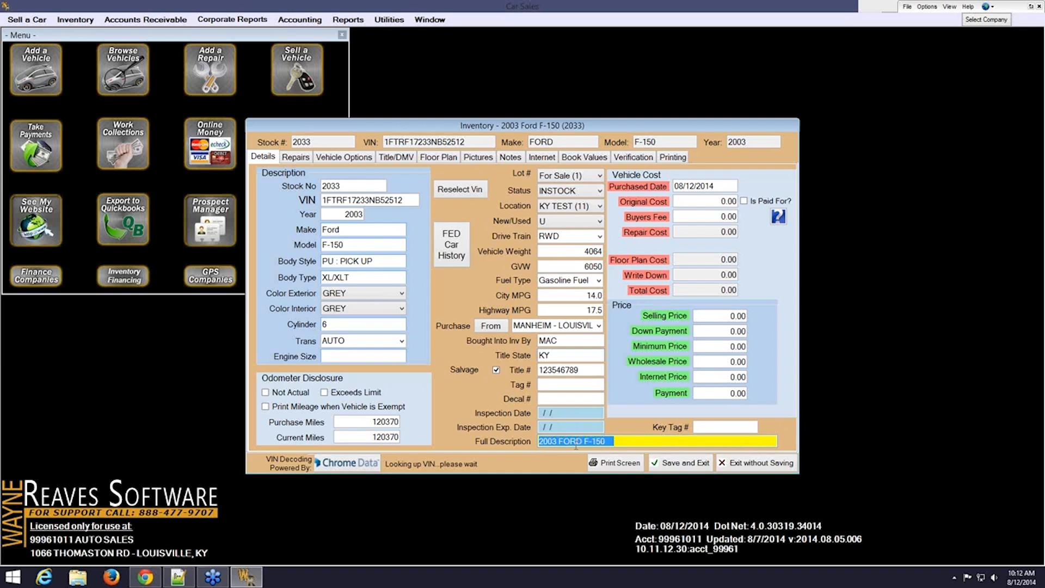
key(Tab)
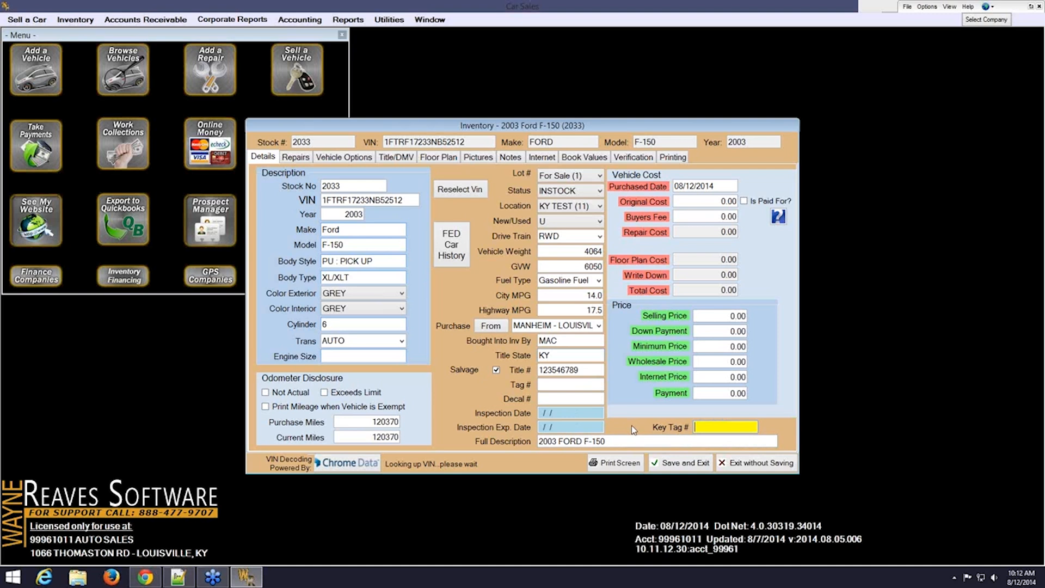
text(B4)
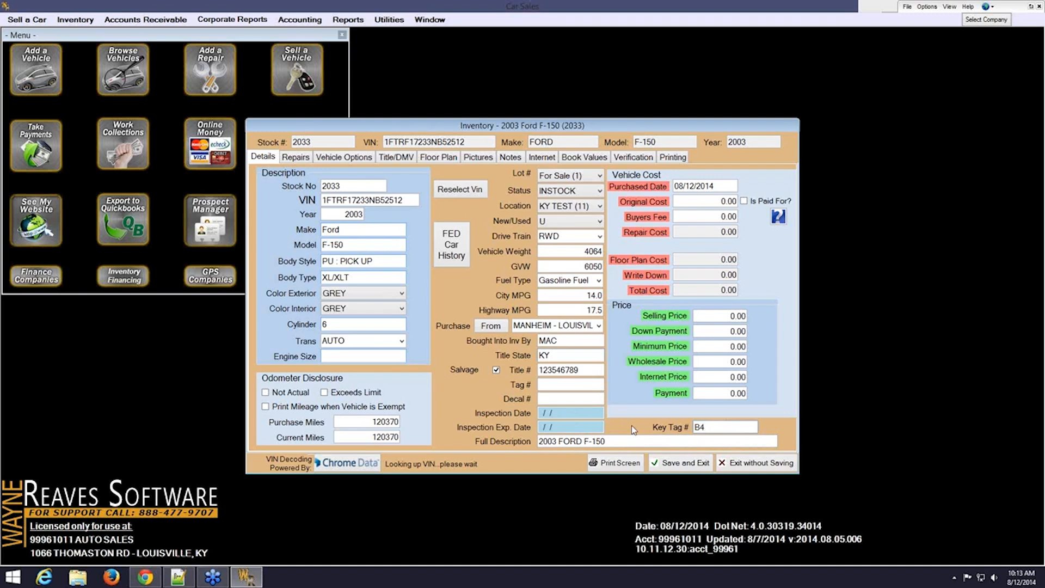
click(705, 185)
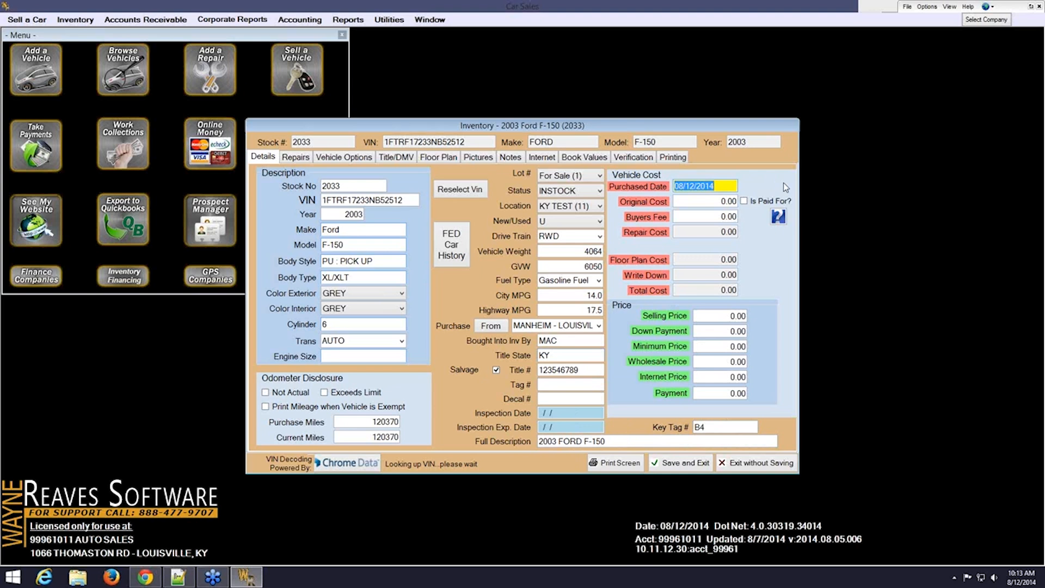
Enter purchased date 08/01/2014, original cost 3,950.00 and a 250.00 buyers fee
text(0801)
key(Tab)
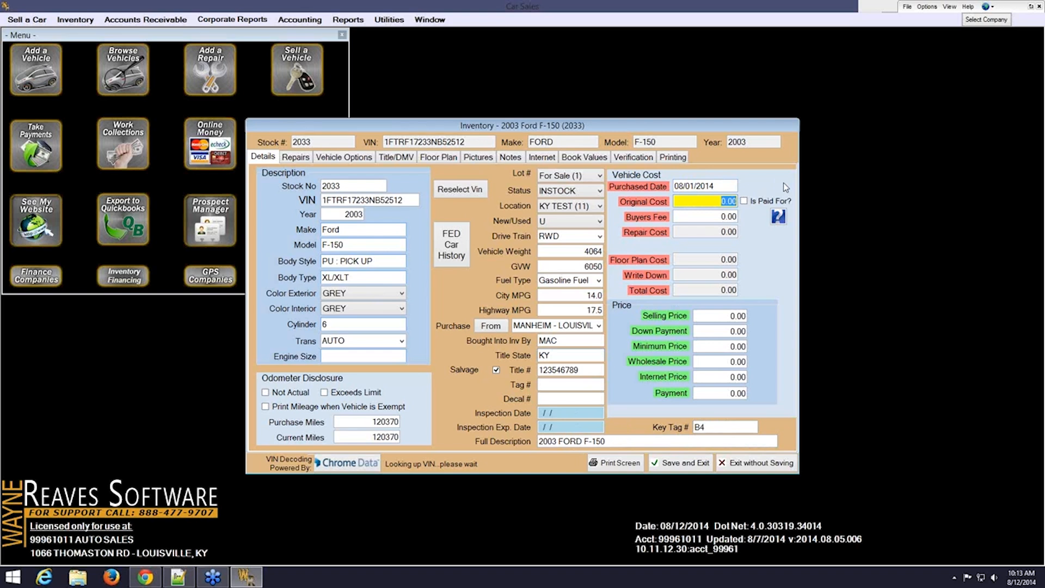
text(3950)
key(Tab)
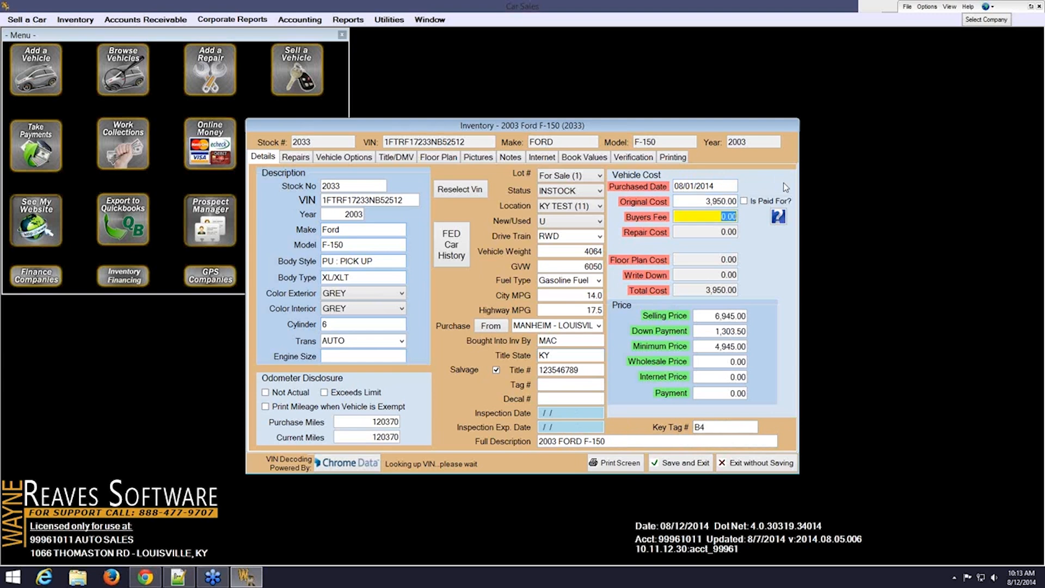
text(250)
key(Tab)
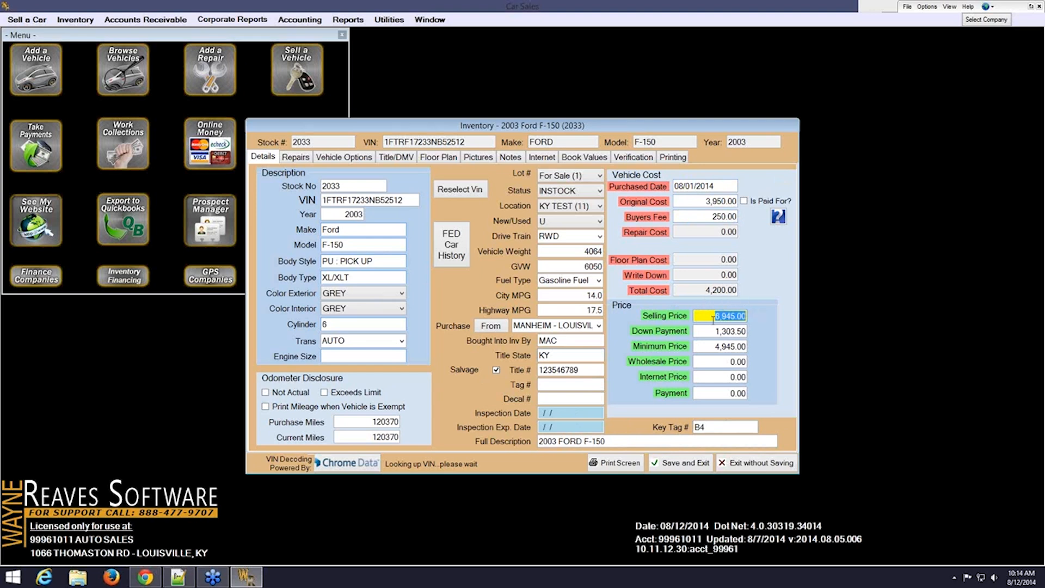
click(389, 19)
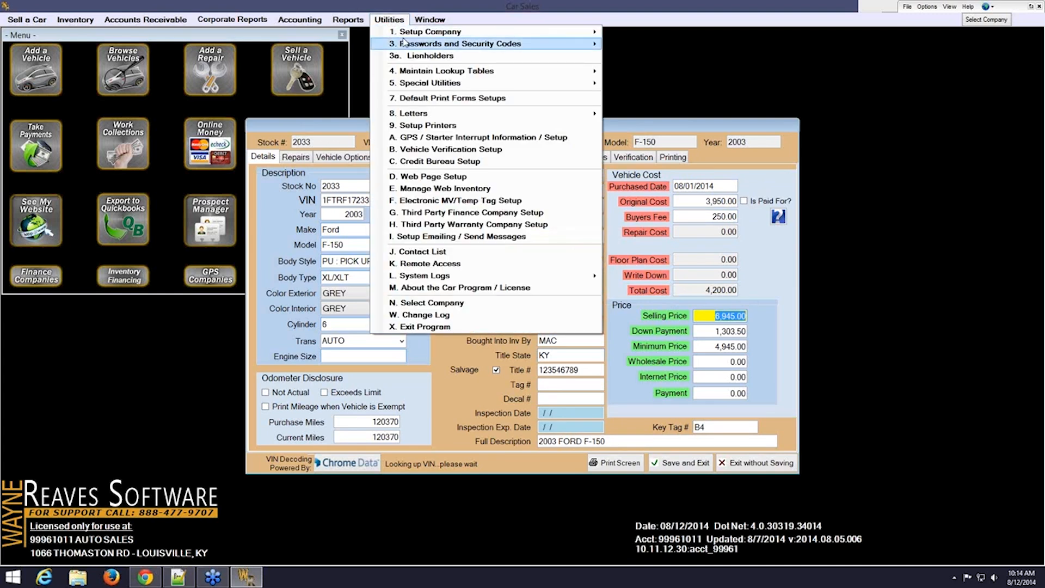
mouse_move(497, 32)
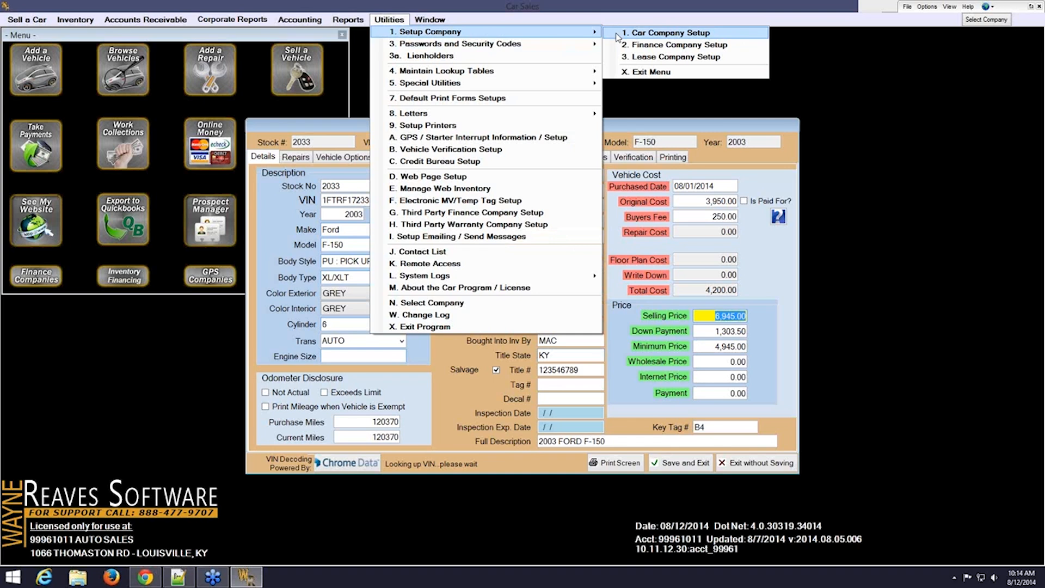
click(617, 33)
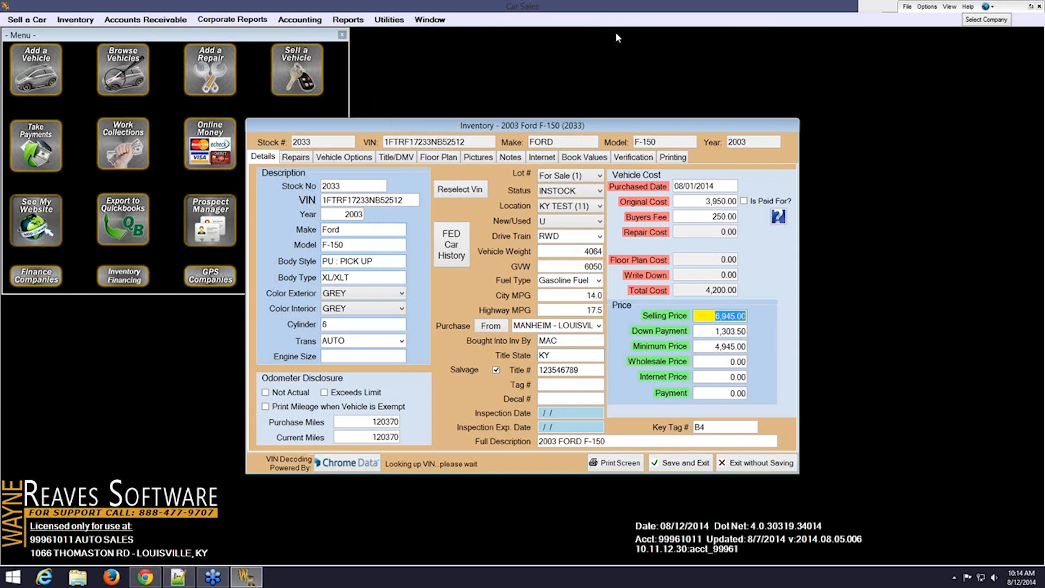
click(426, 137)
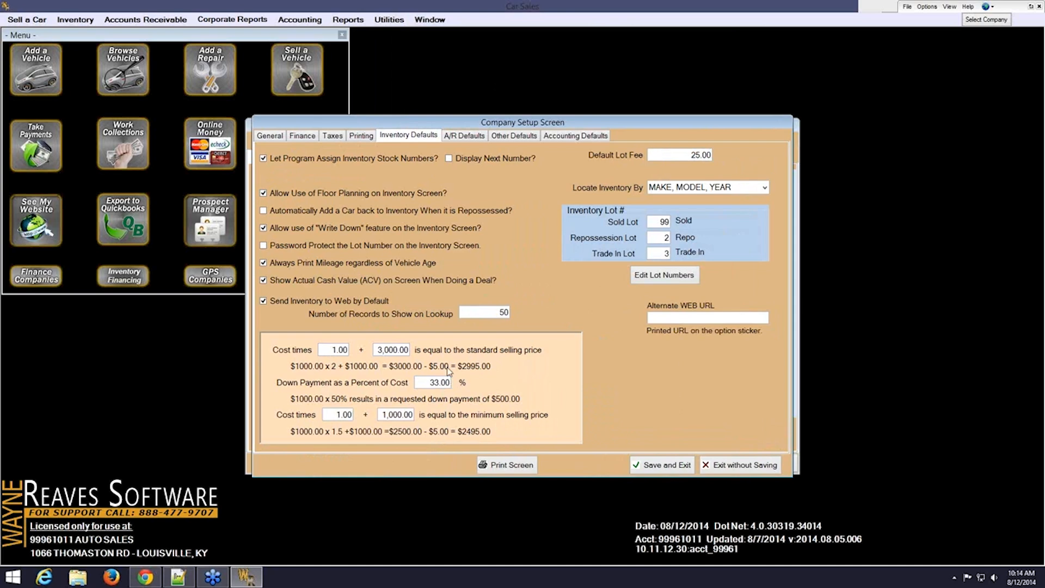
click(662, 465)
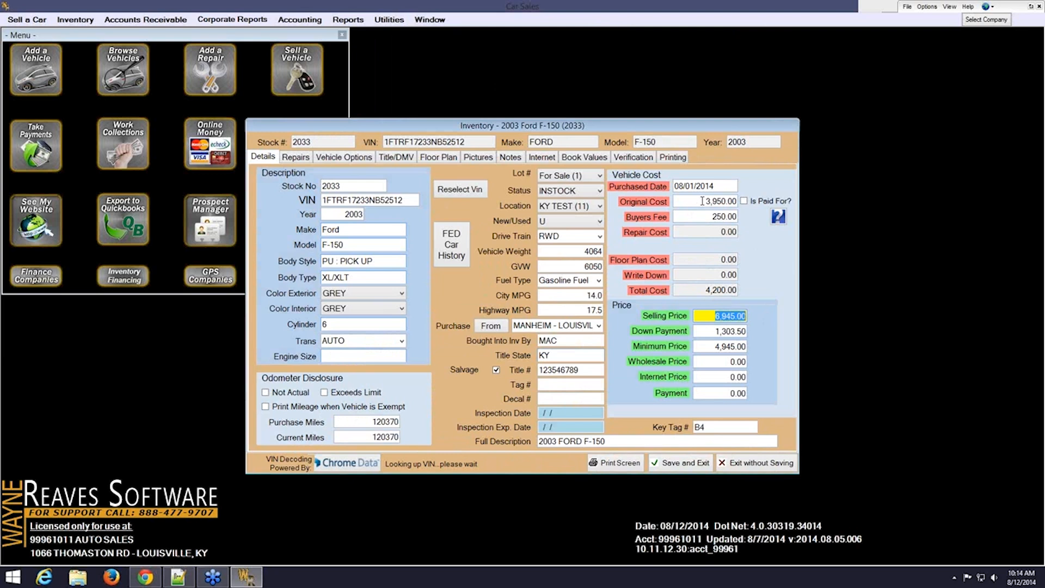
Enter 4,500.00 as the Wholesale Price and 7,000.00 as the Internet Price
click(705, 346)
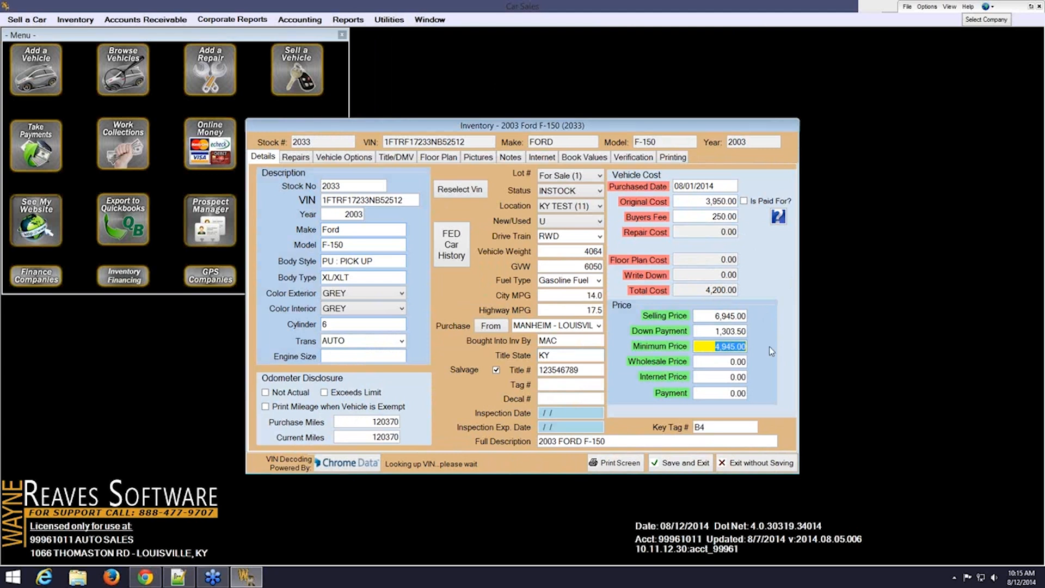
click(725, 360)
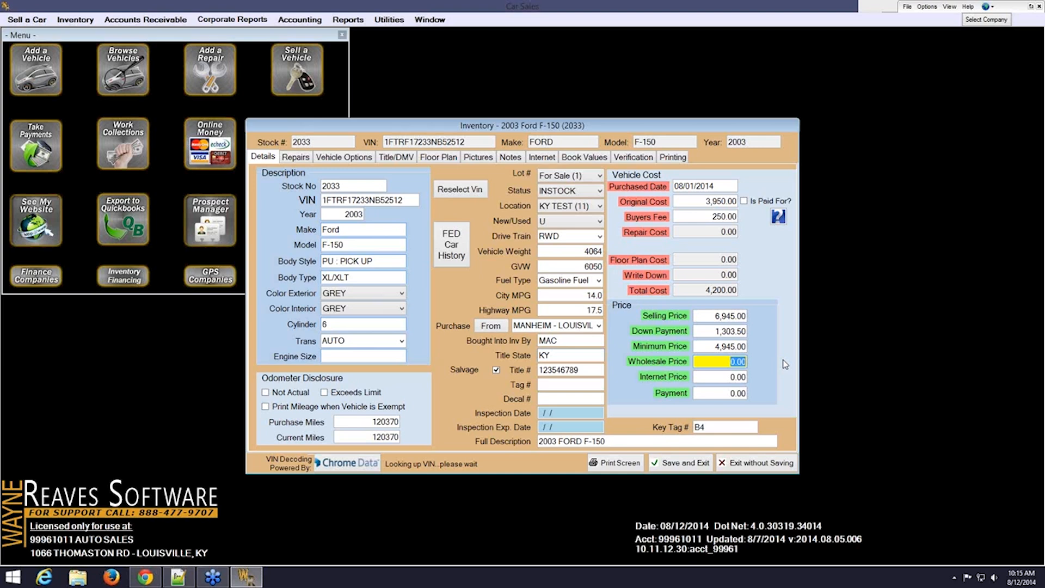
text(4500)
key(Tab)
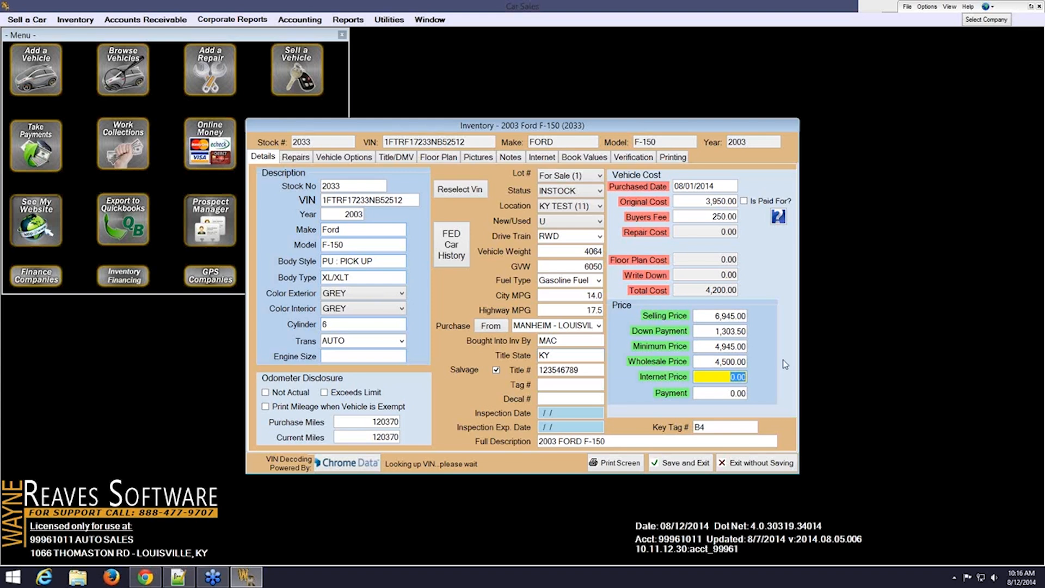
text(7000)
key(Tab)
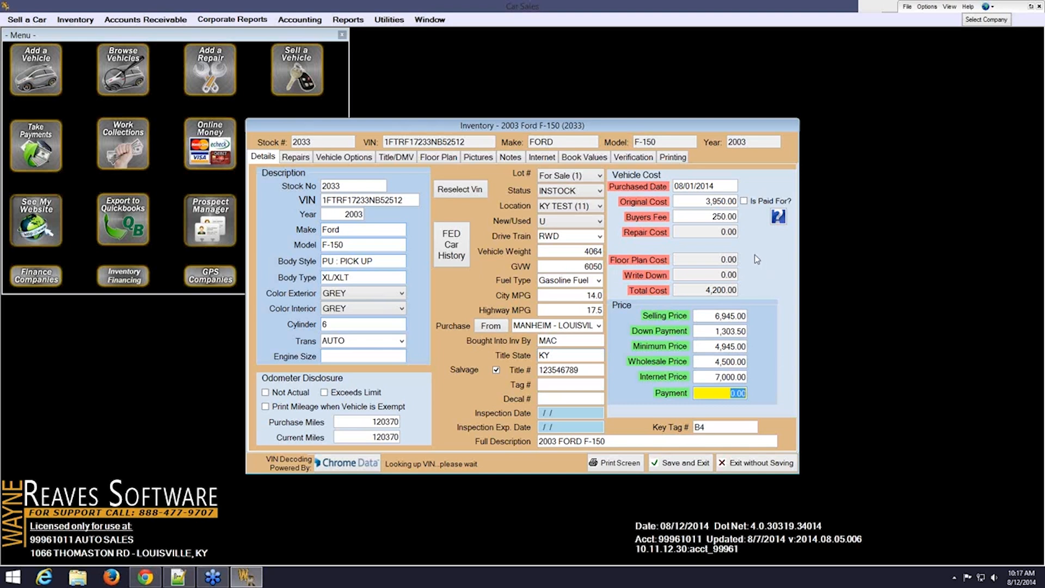
click(298, 158)
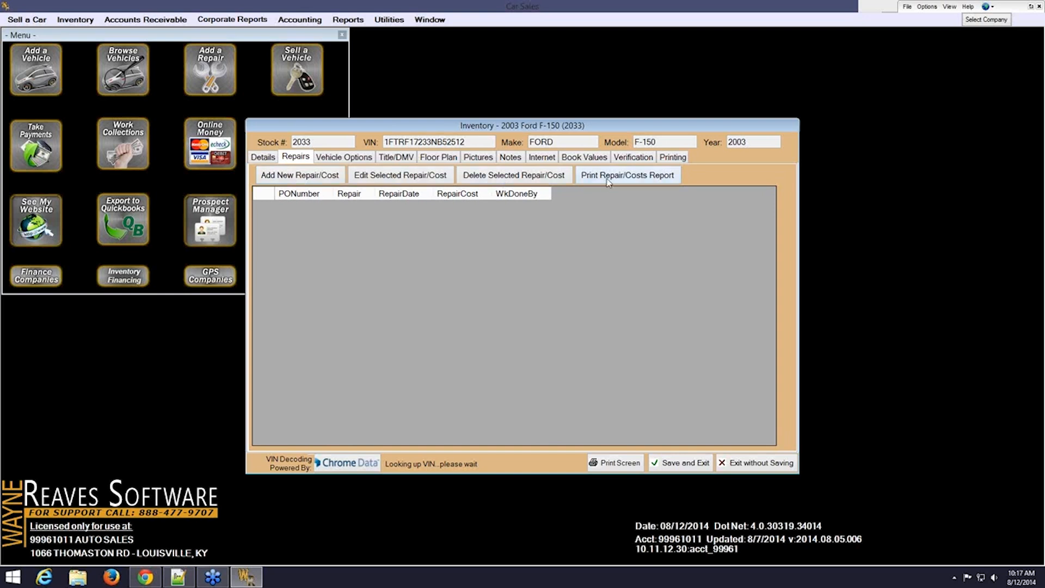
Begin a blank repair/cost entry for the F-150, stock 2033
click(290, 179)
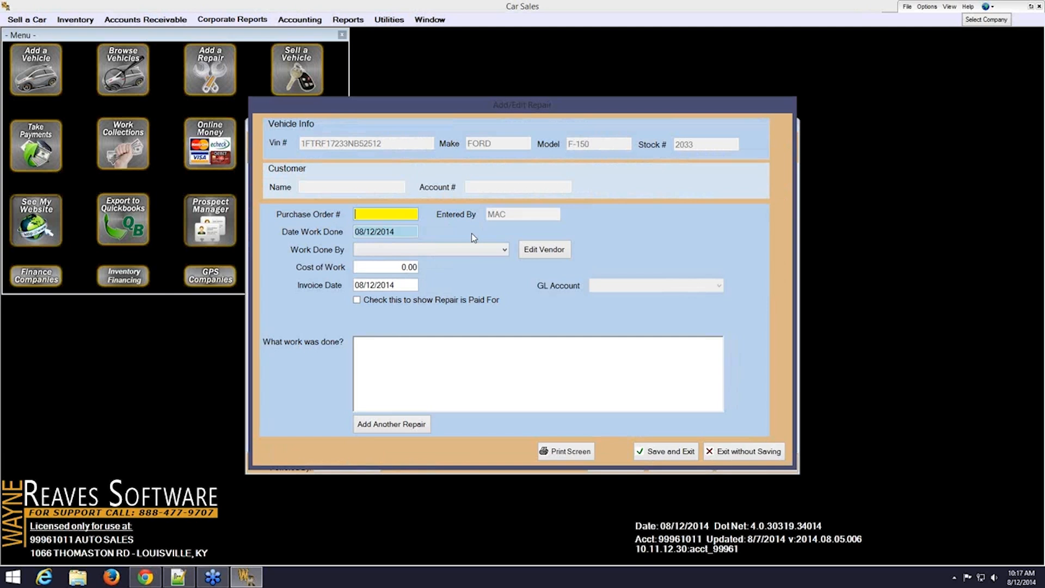
Enter PO DETAIL, work date 08/02/2014, and vendor SUDSY CLEAN CAR WASH
text(DETAIL)
key(Tab)
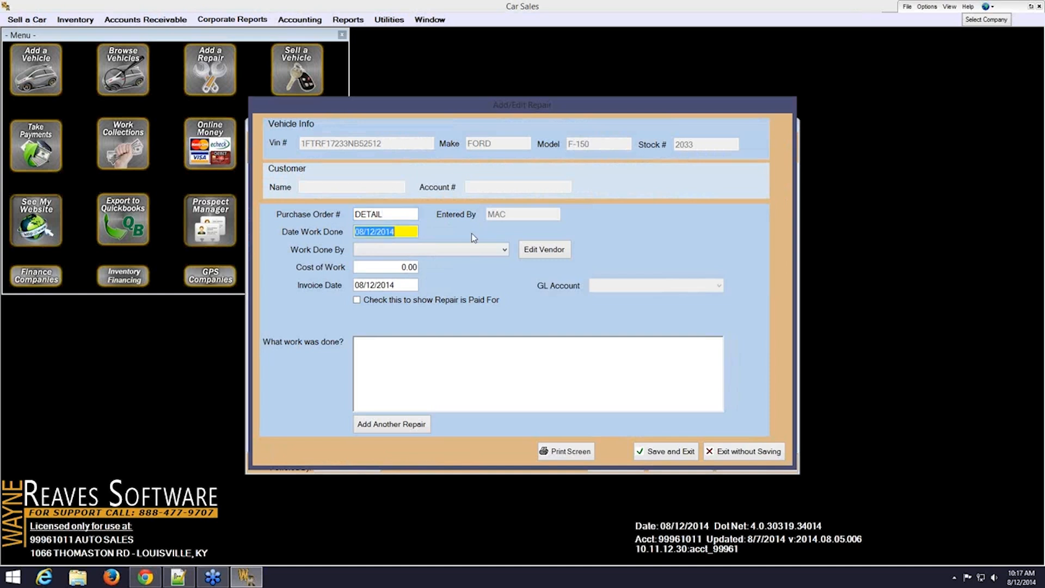
text(08/02/2014)
key(Tab)
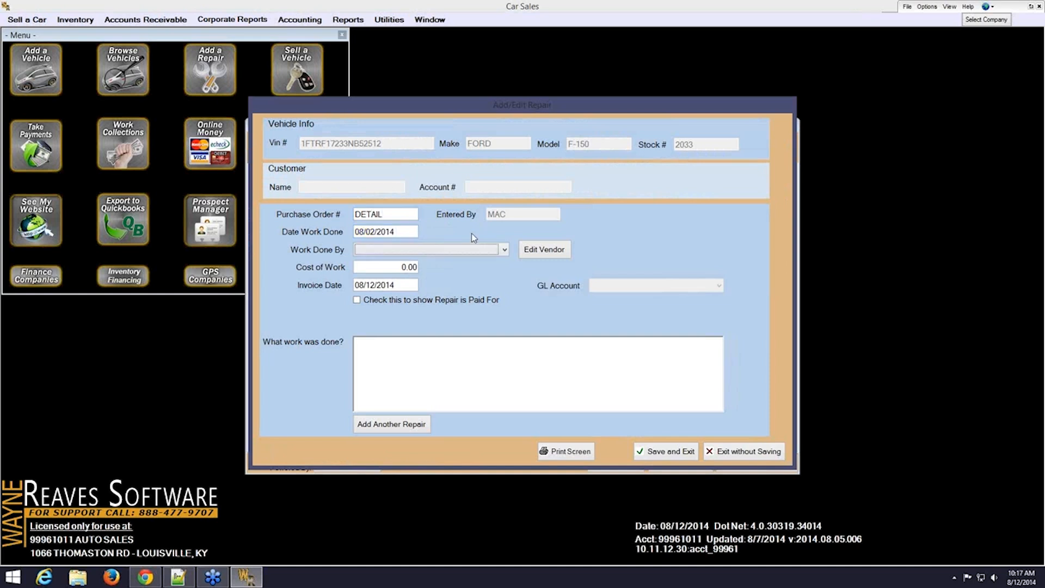
click(503, 249)
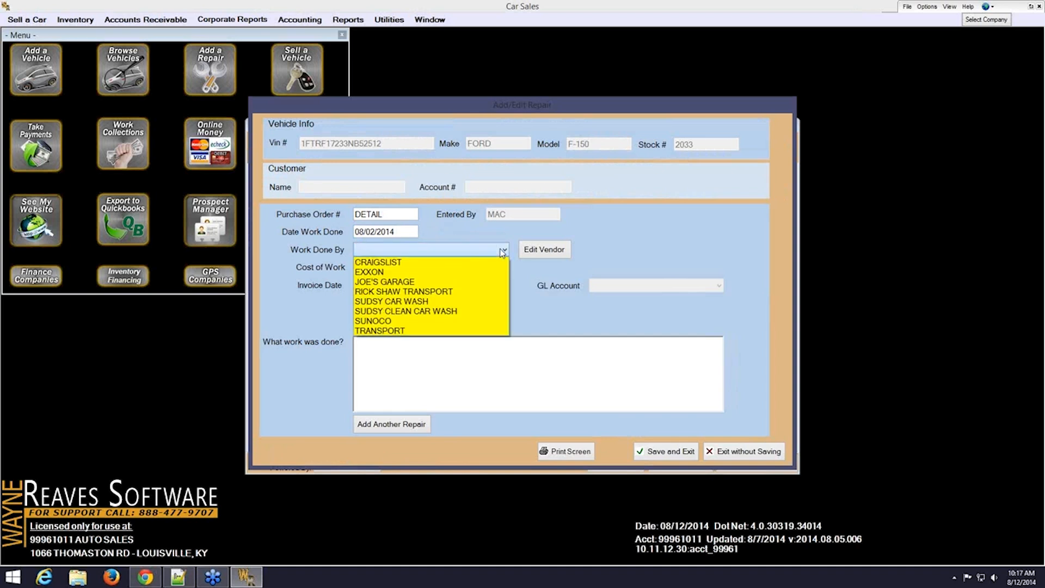
click(466, 314)
Add cost 50.00, invoice date 08/02/2014, mark paid, describe it as 'Detail', and save
key(Tab)
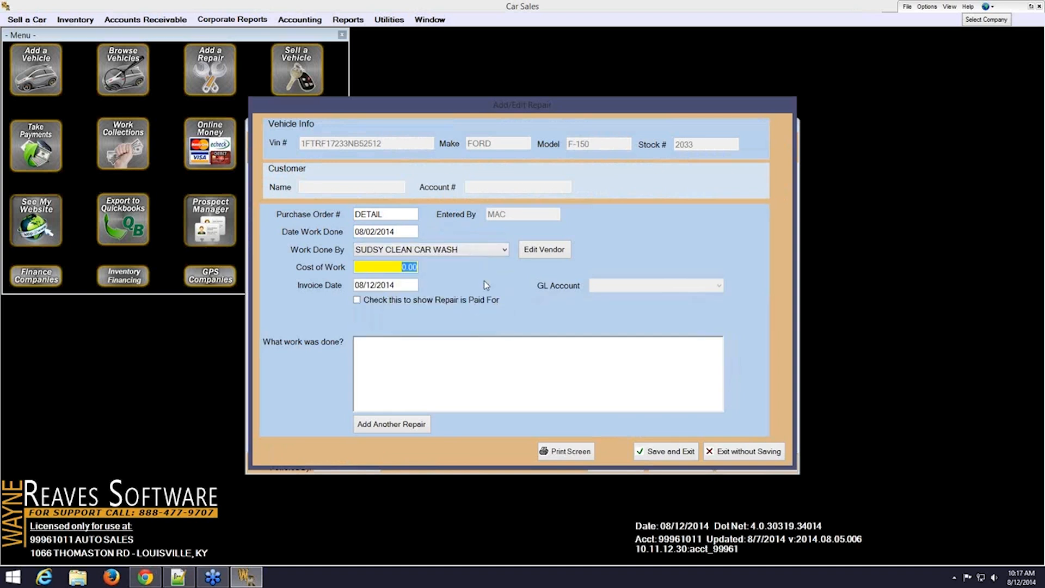
text(50)
key(Tab)
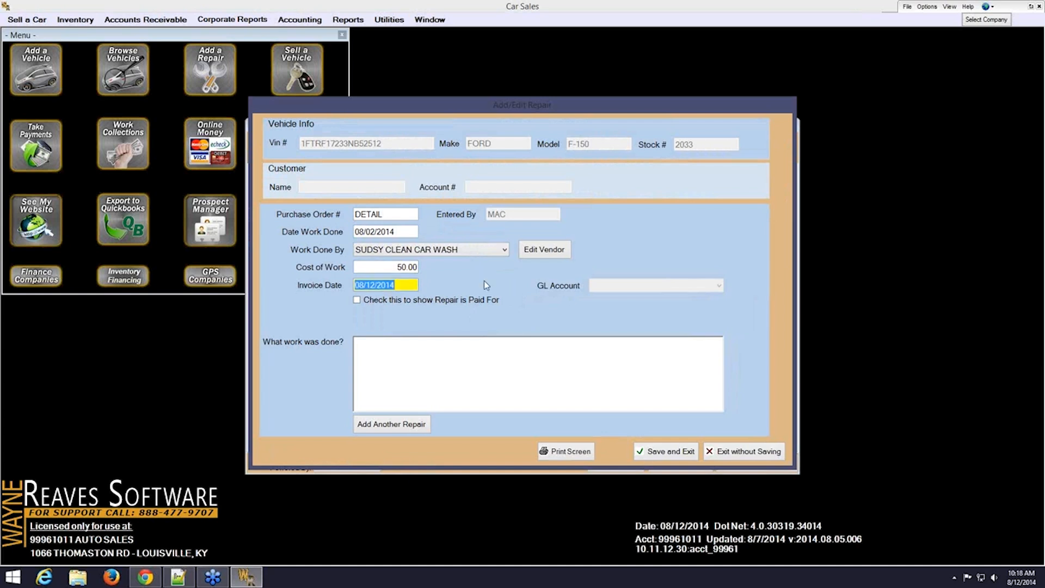
text(08/02/2014)
key(Tab)
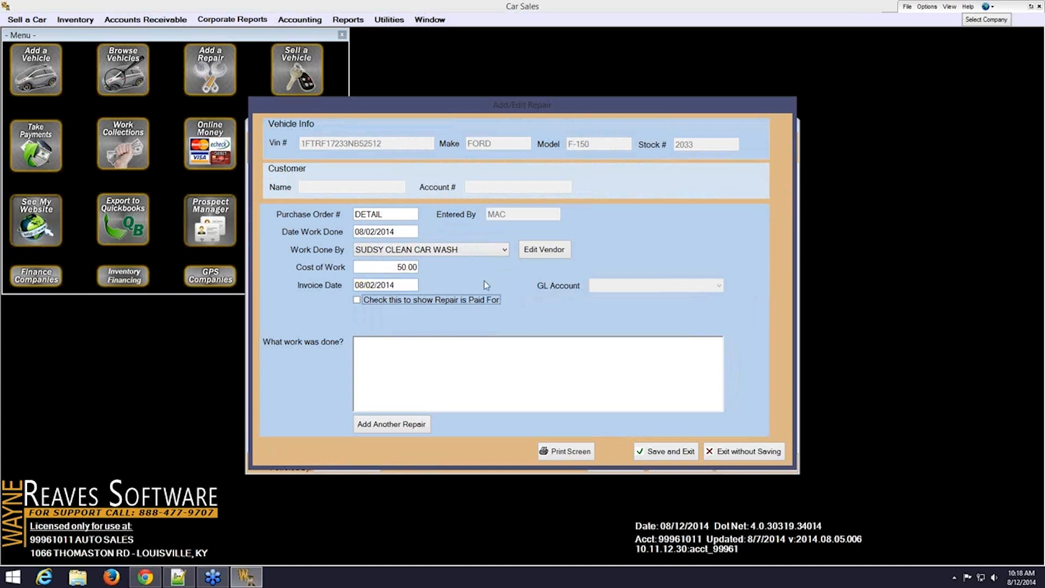
click(368, 302)
click(381, 345)
text(Detail)
click(661, 456)
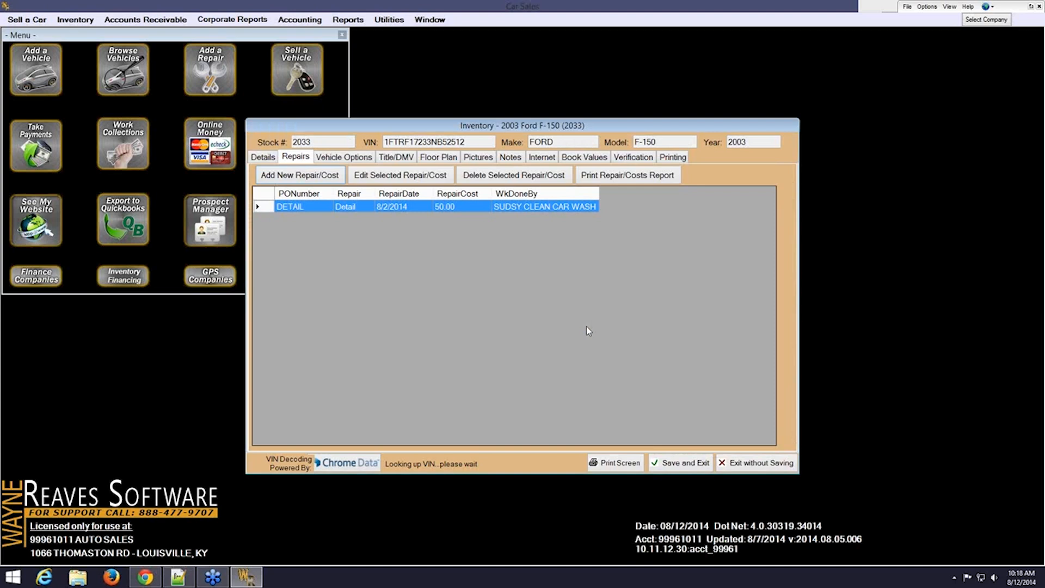
Go back to the F-150's details and check the 50.00 repair cost
click(264, 157)
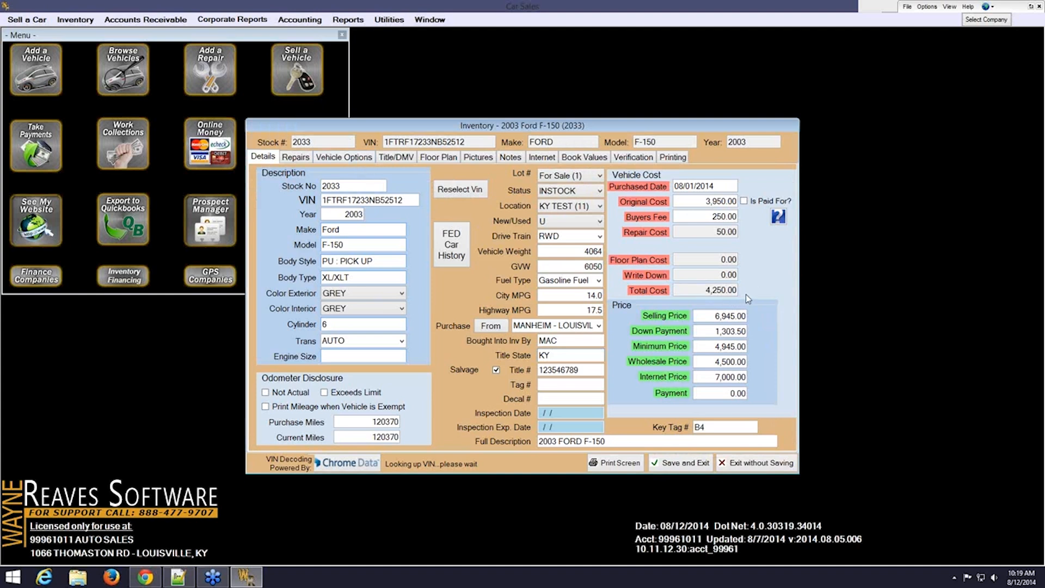
click(707, 232)
Add TINT and then all remaining custom options to the truck's selected options
click(337, 157)
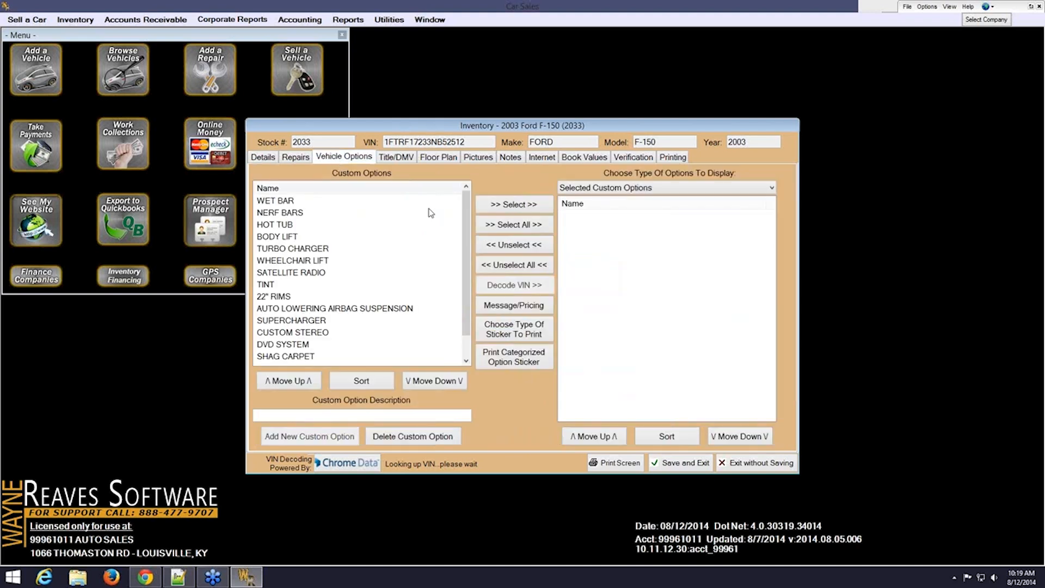
click(348, 415)
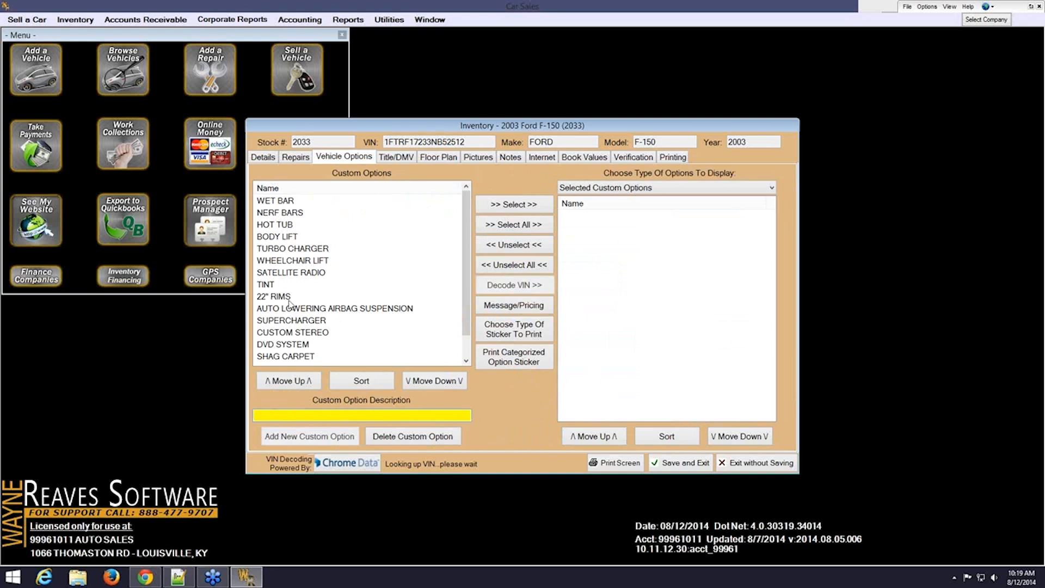
click(270, 287)
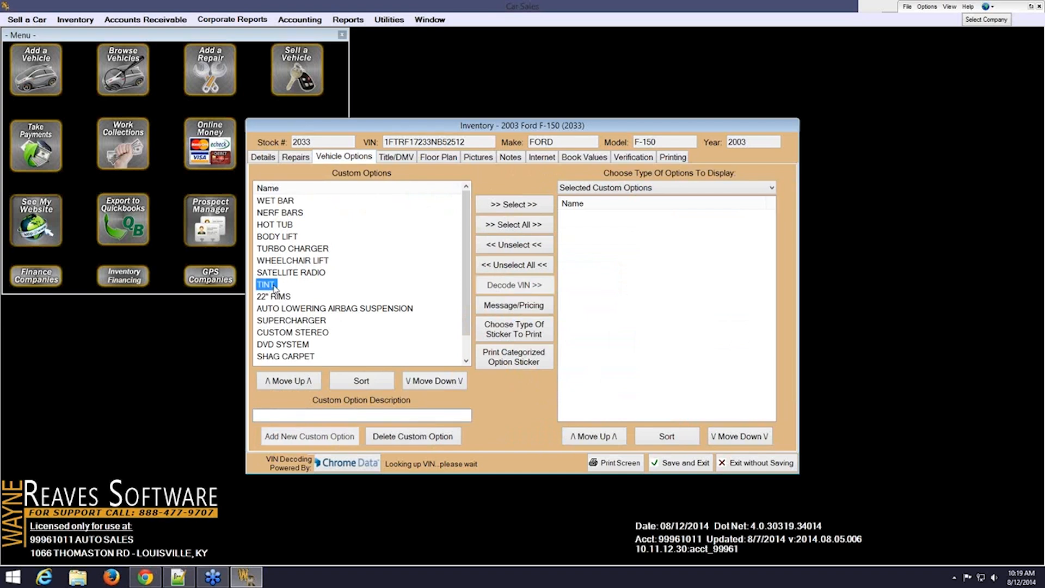
click(496, 208)
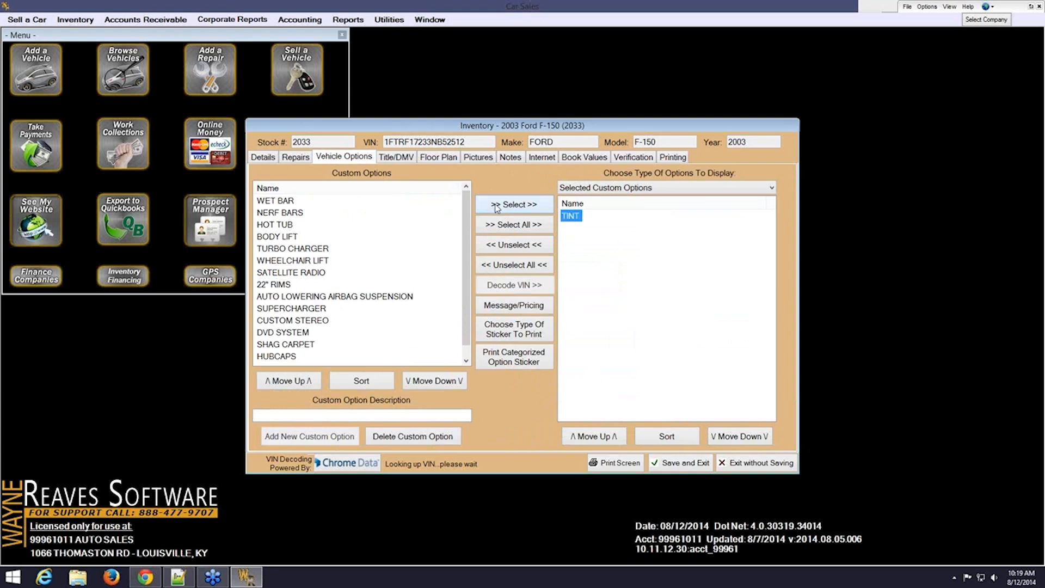
click(495, 226)
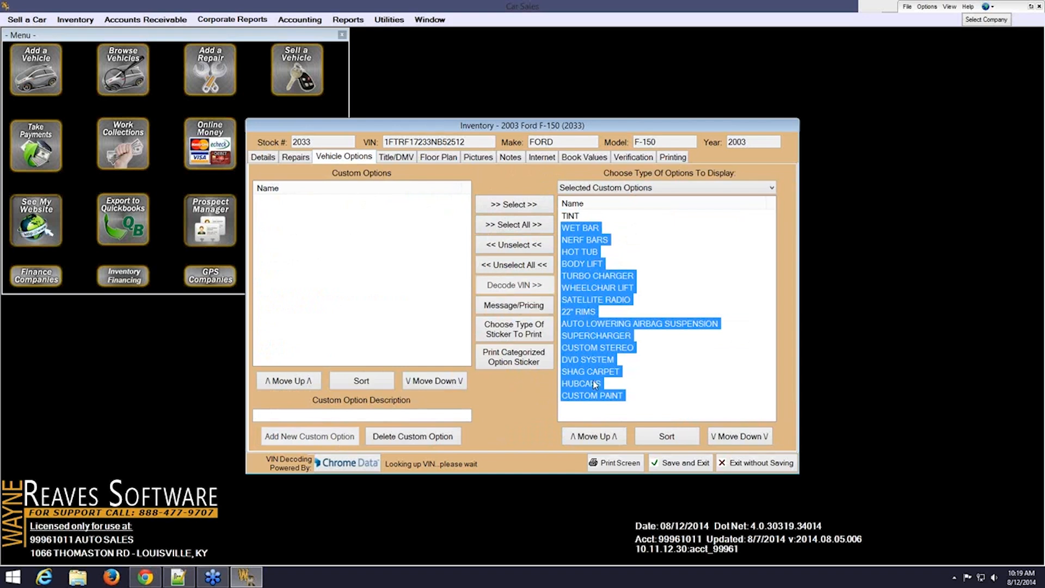
Remove WET BAR, HOT TUB and WHEELCHAIR LIFT, then unselect all remaining options
click(581, 231)
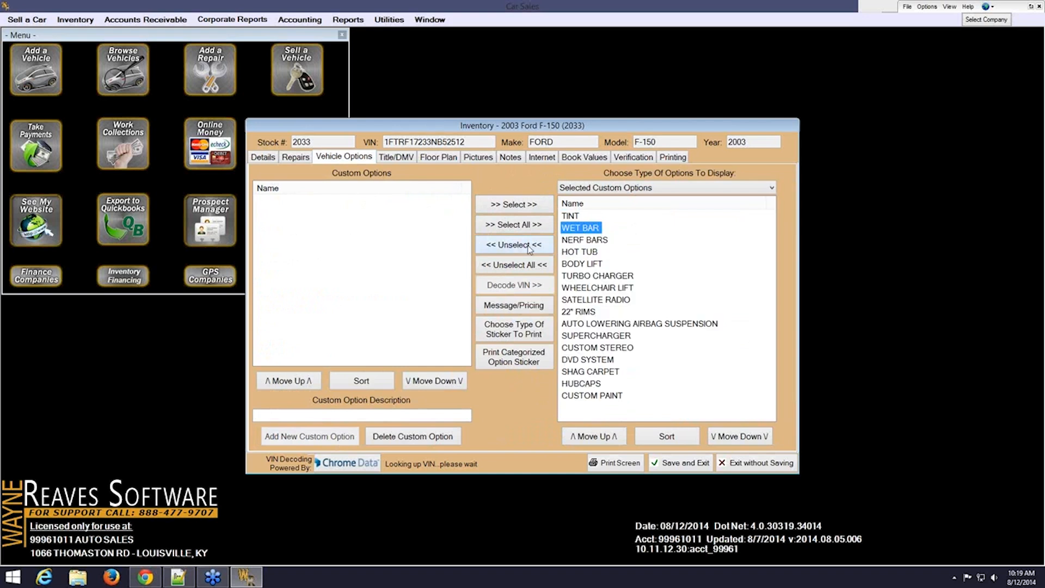
click(526, 246)
click(584, 241)
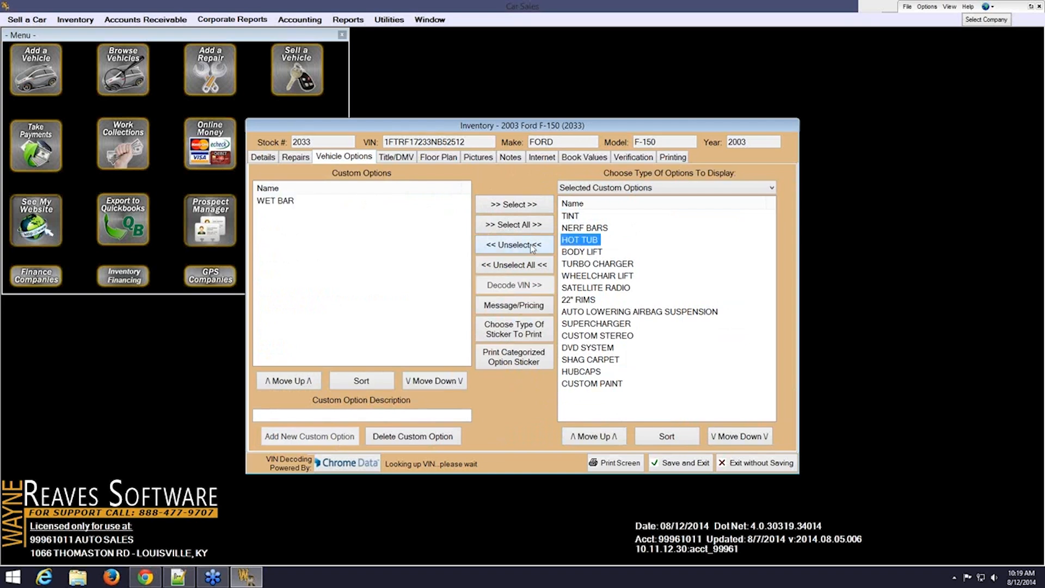
click(530, 246)
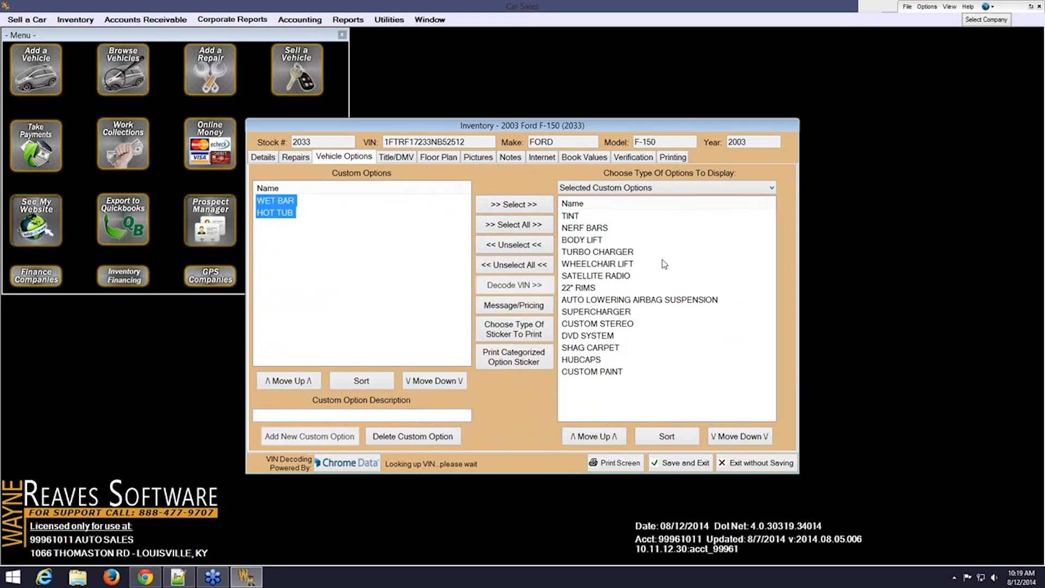
click(614, 266)
click(527, 244)
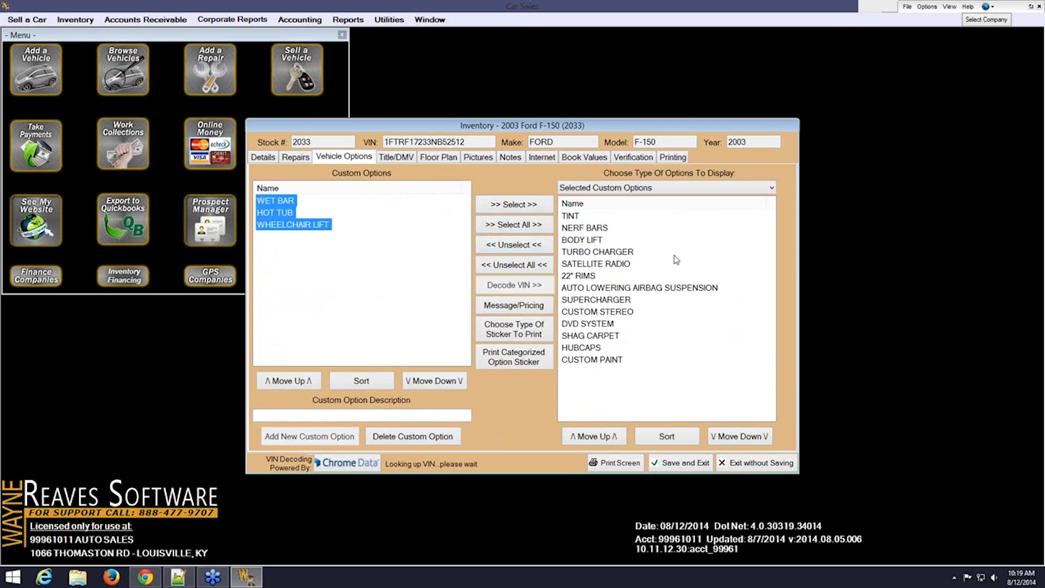
click(541, 266)
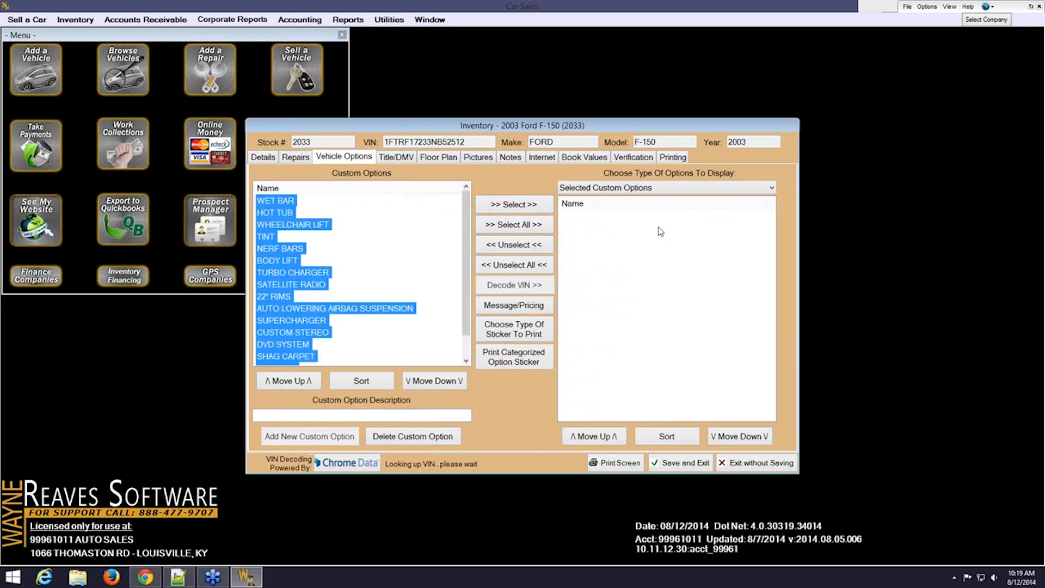
click(695, 188)
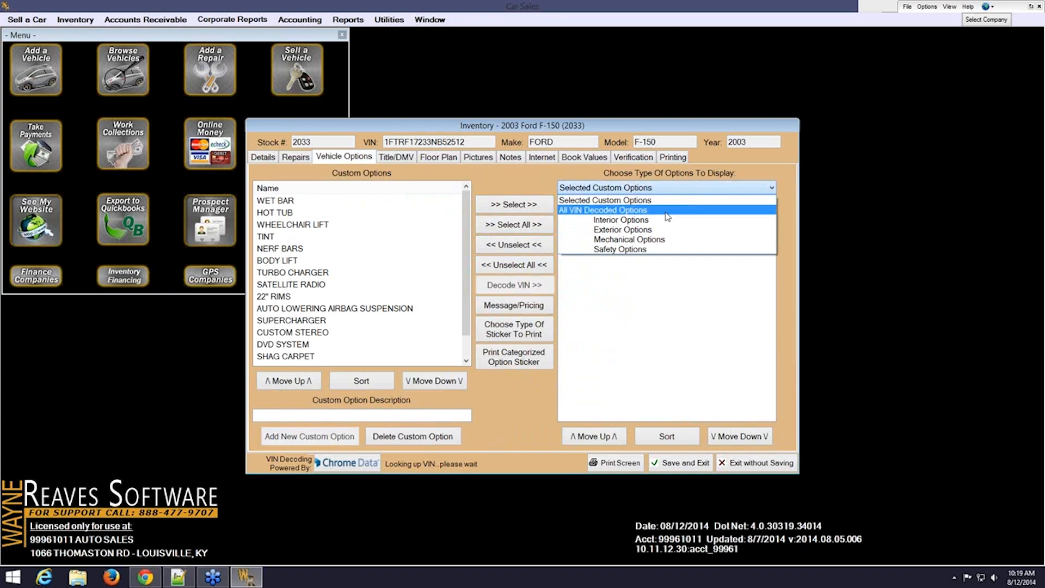
Find the 4.2L V6 engine among the VIN-decoded options and enter 4.2L as Engine Size
click(665, 211)
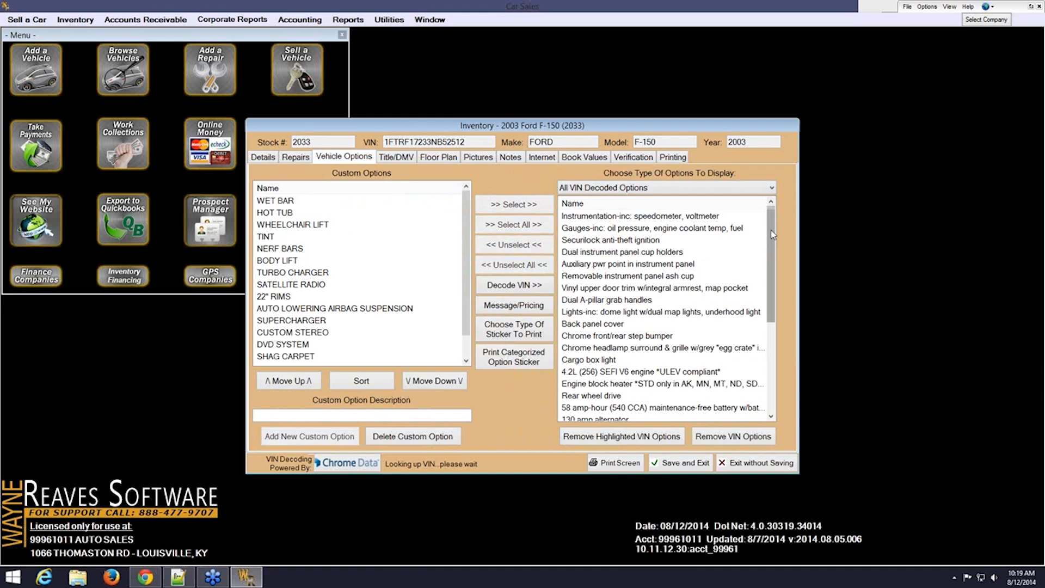
drag(771, 231, 764, 280)
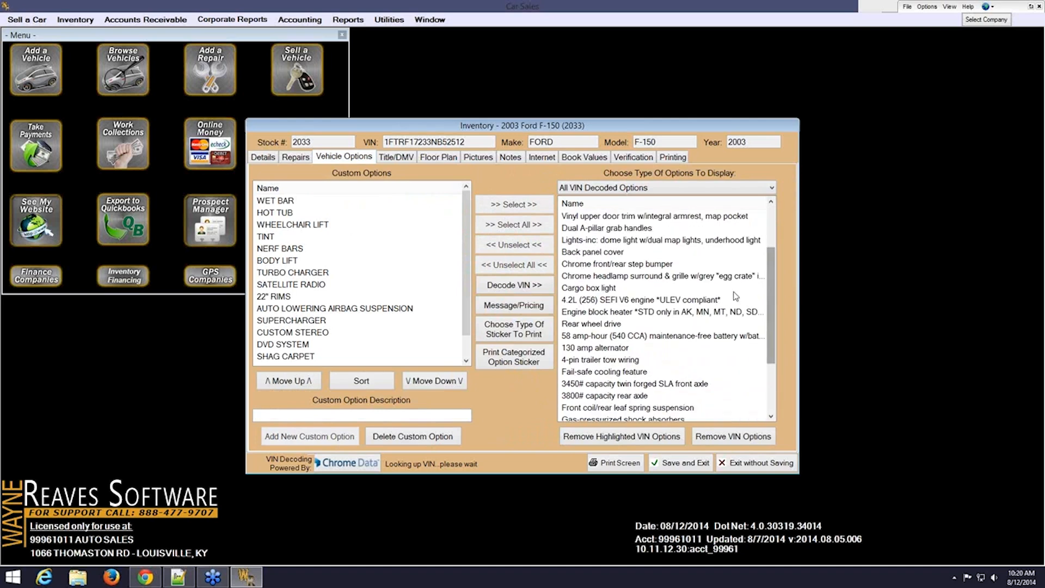
click(709, 302)
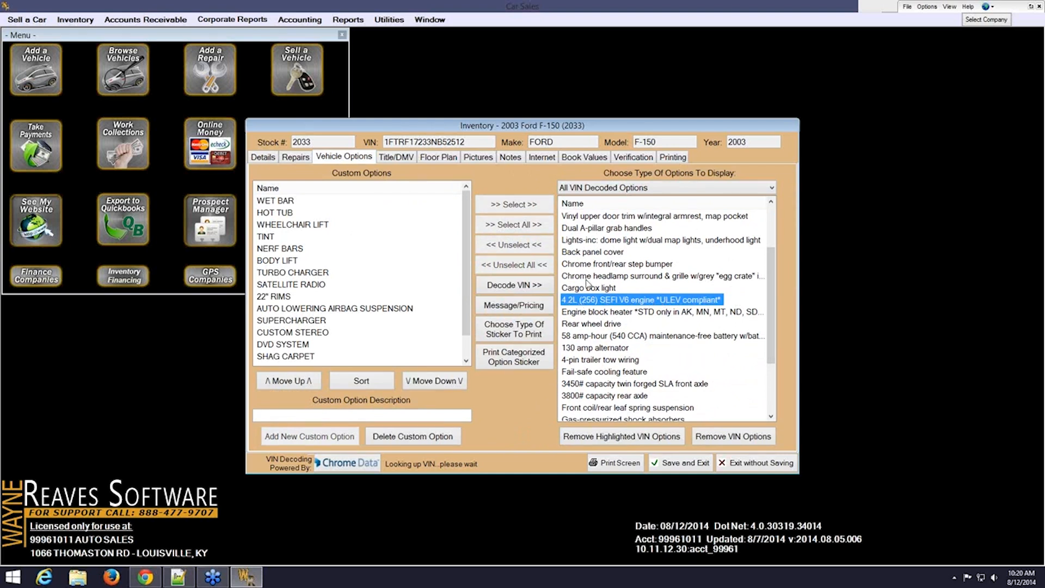
click(264, 158)
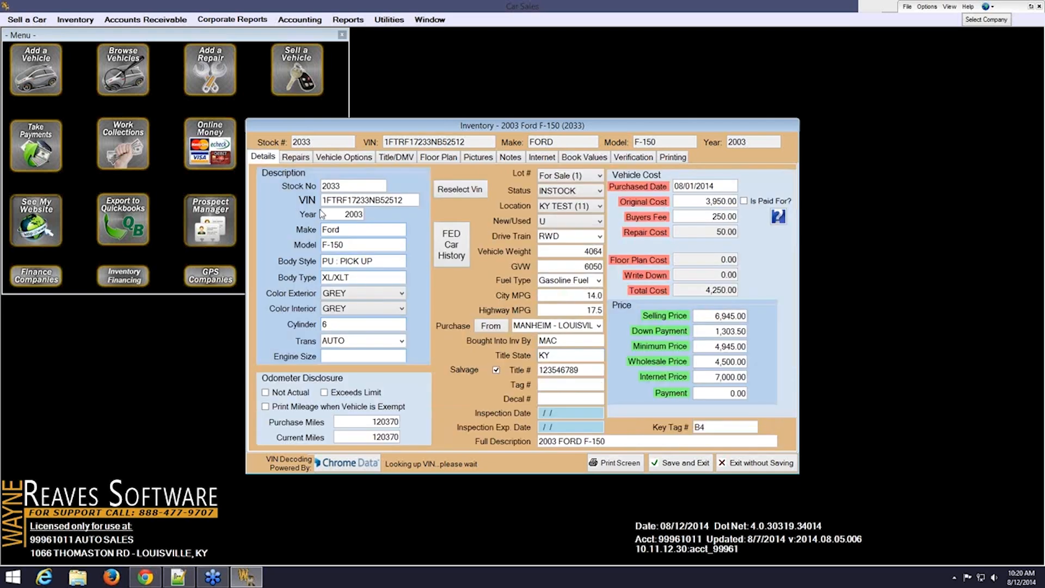
click(336, 355)
text(4.2L)
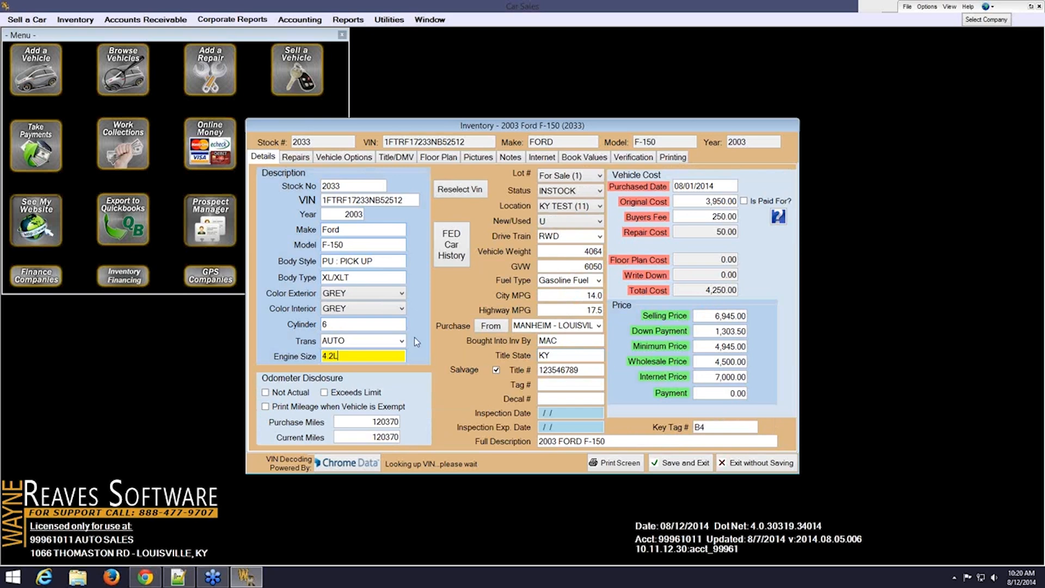
click(355, 156)
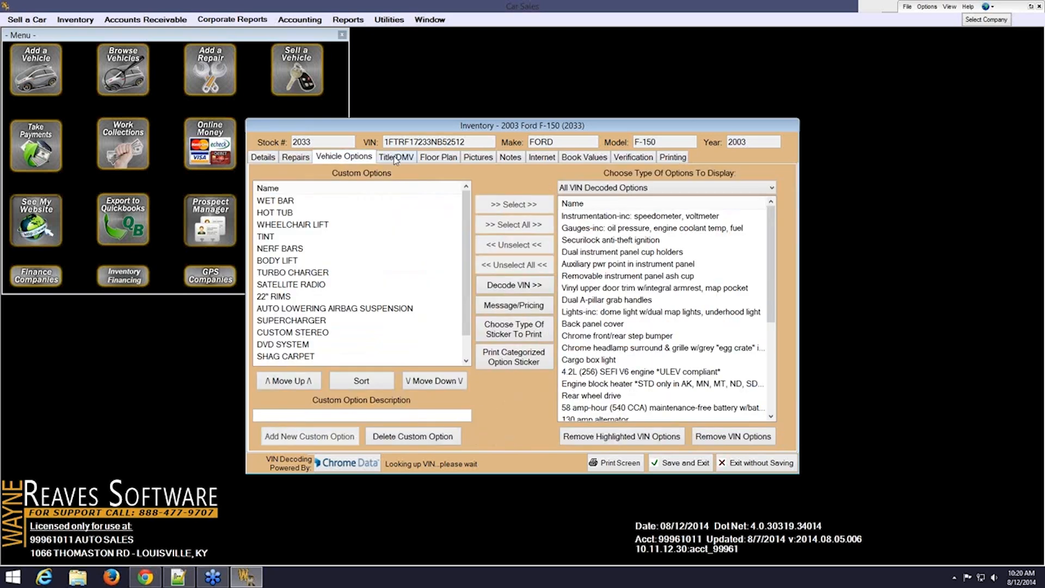
Look over the Title/DMV page (title state KY), then go back to Details
click(395, 158)
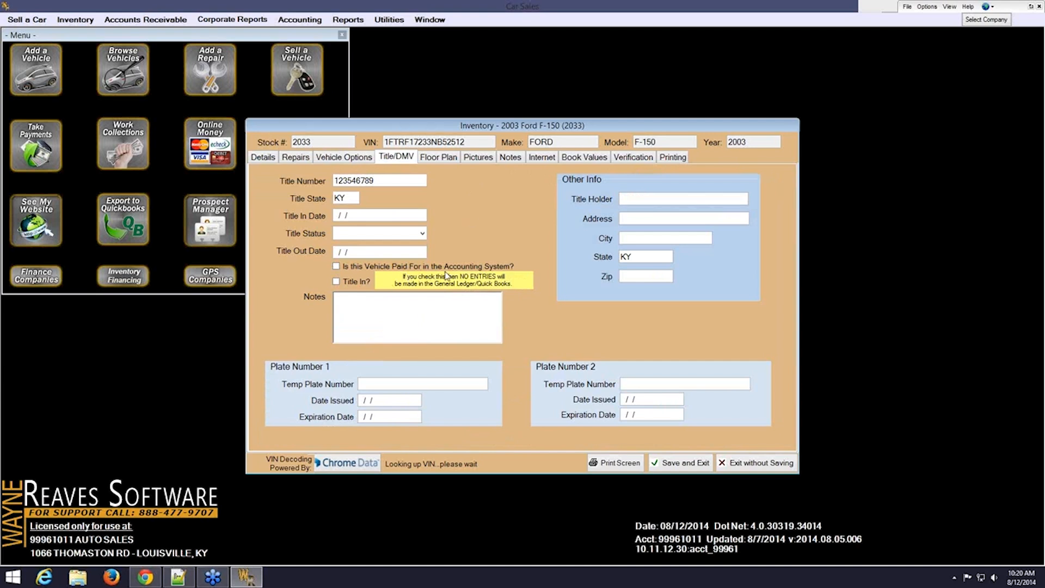
click(263, 158)
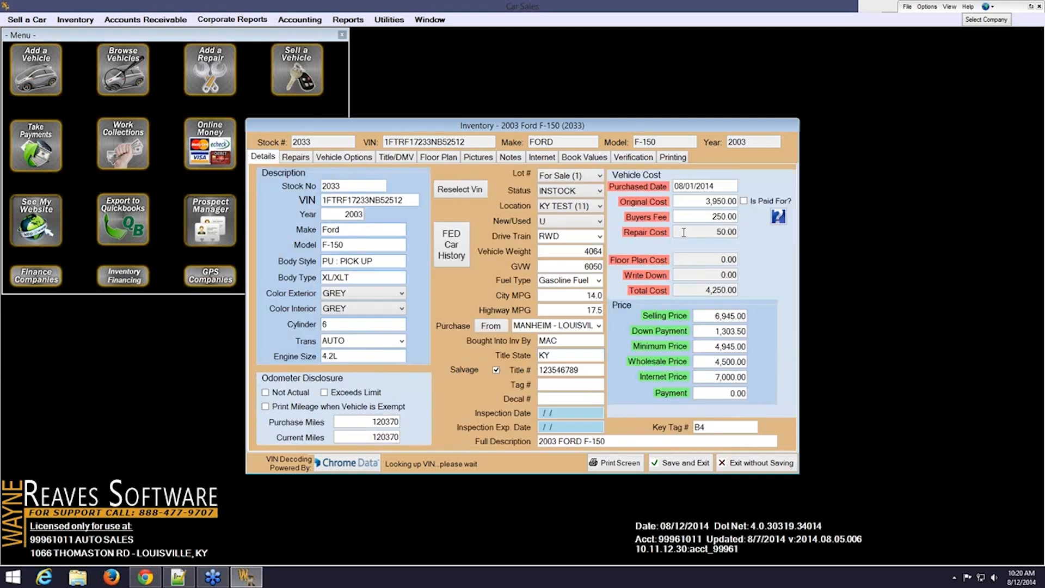
Read the help note for Is Paid For?, then view the Title/DMV and Floor Plan pages
click(779, 218)
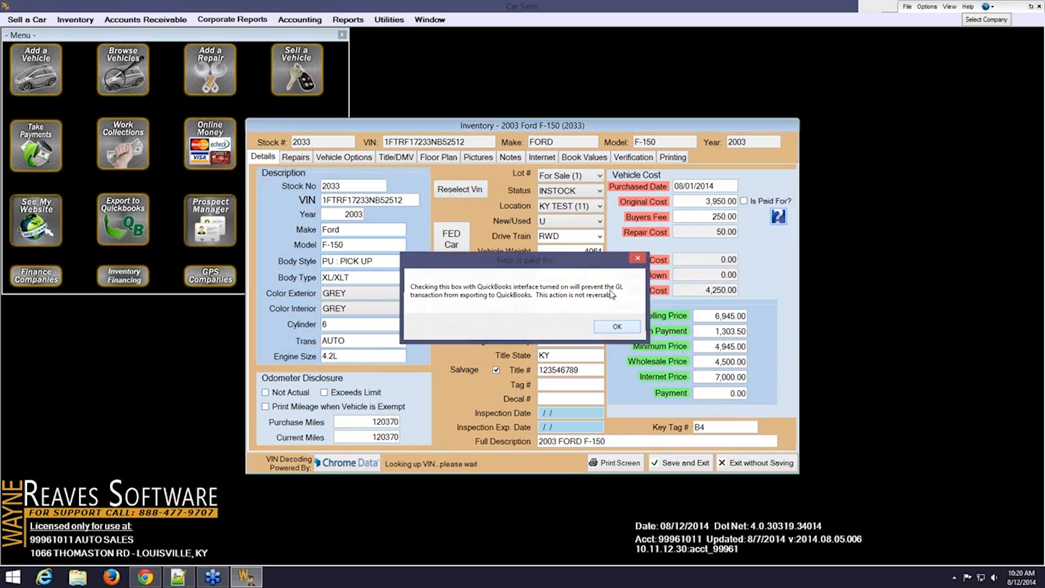
click(604, 329)
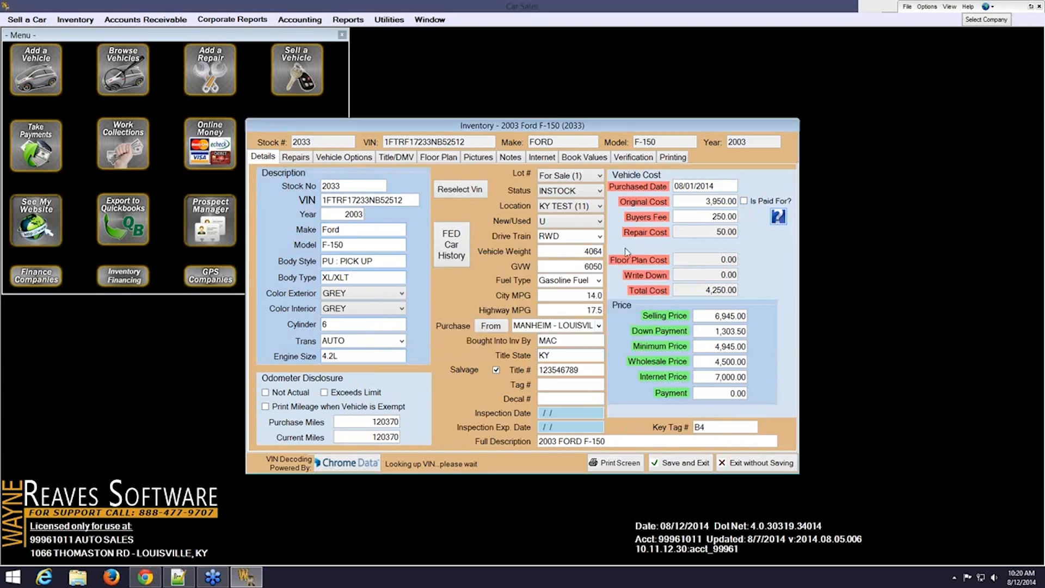
click(392, 159)
click(450, 158)
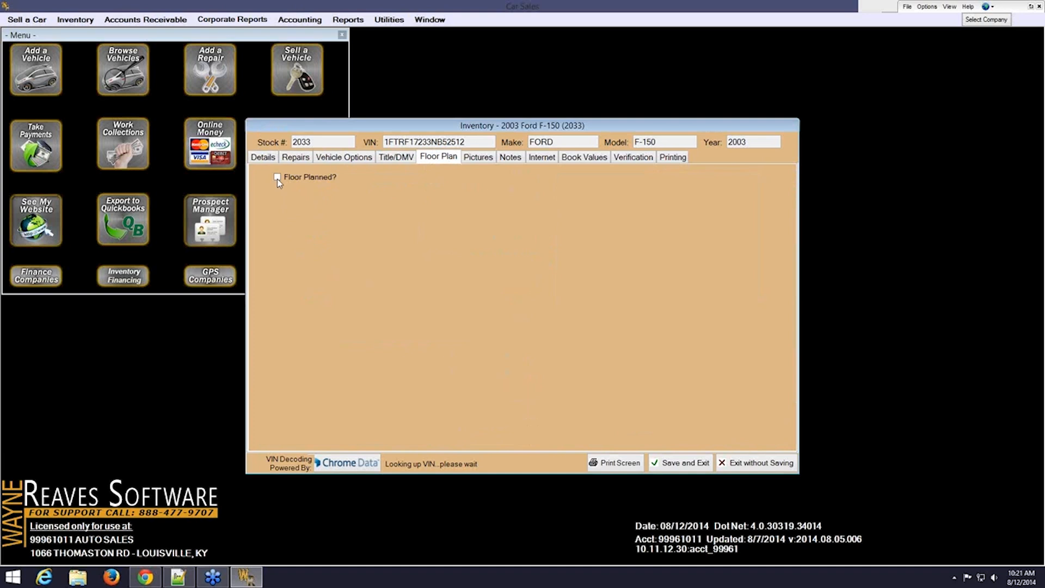
Attach 2003 F-150 photos 001–005 from Pictures > Car Photo Archive
click(488, 159)
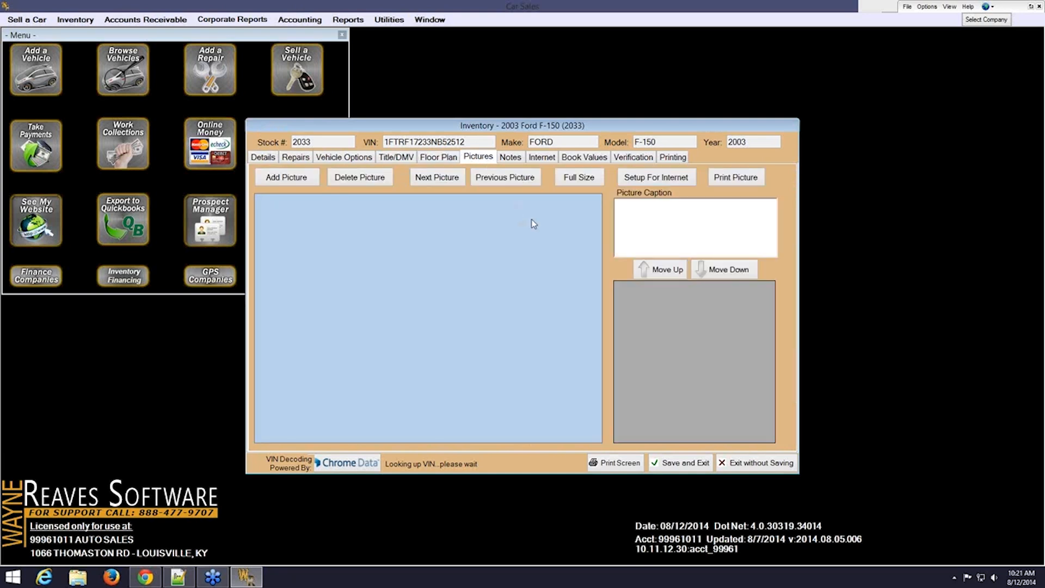
click(308, 185)
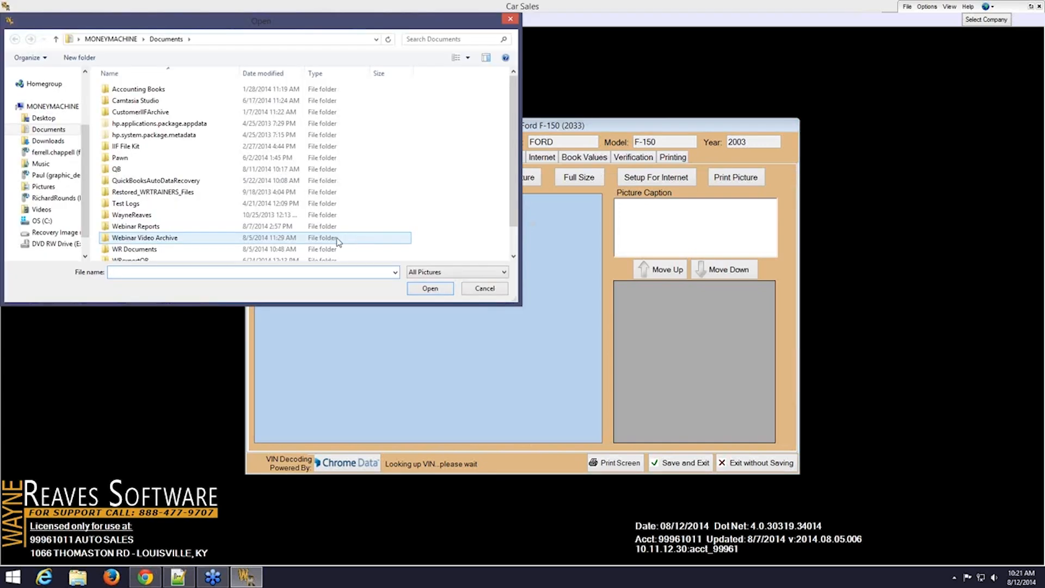
click(44, 186)
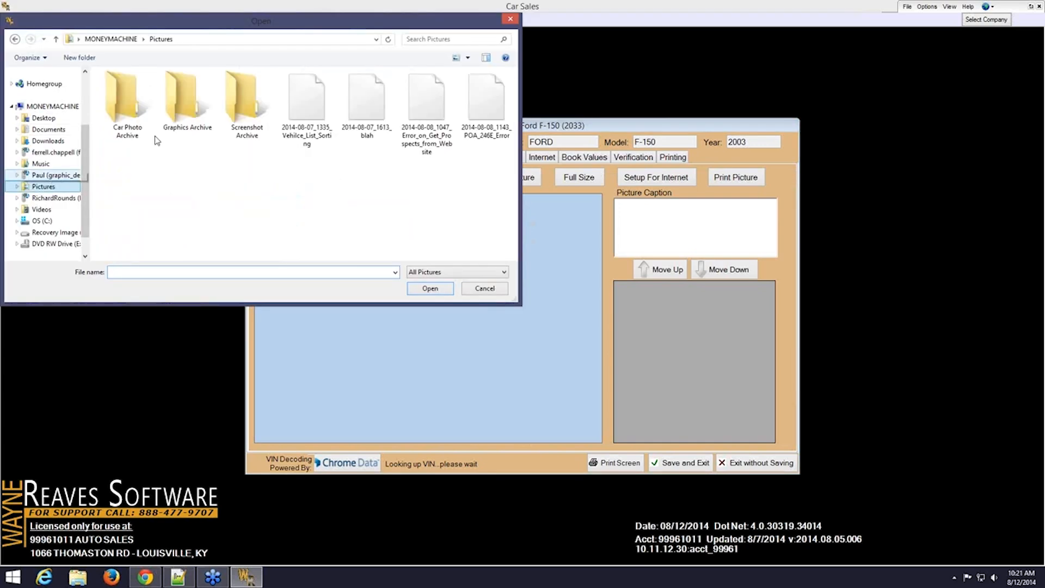
double_click(130, 106)
click(137, 114)
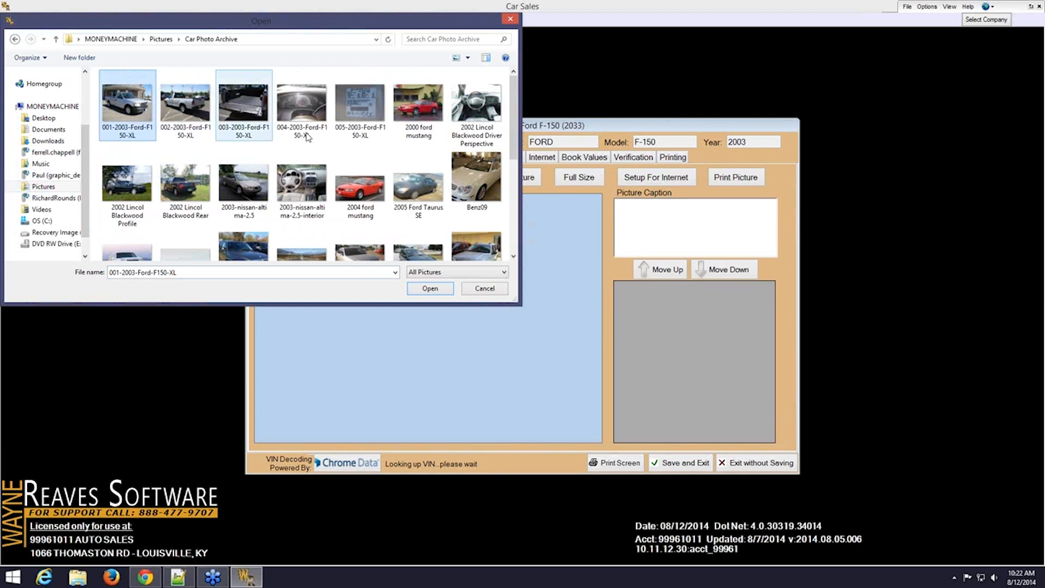
shift+click(369, 113)
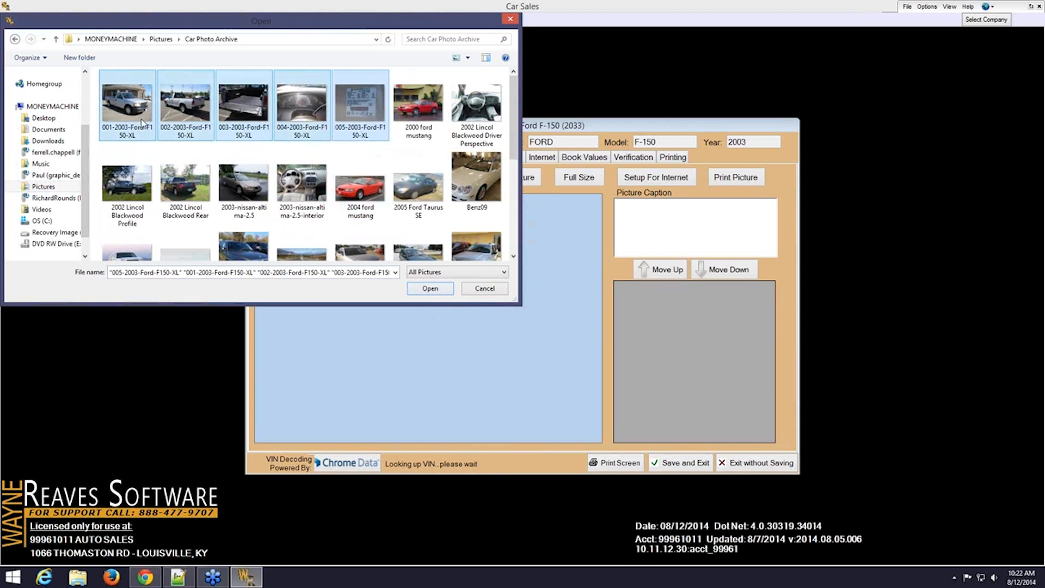
click(430, 288)
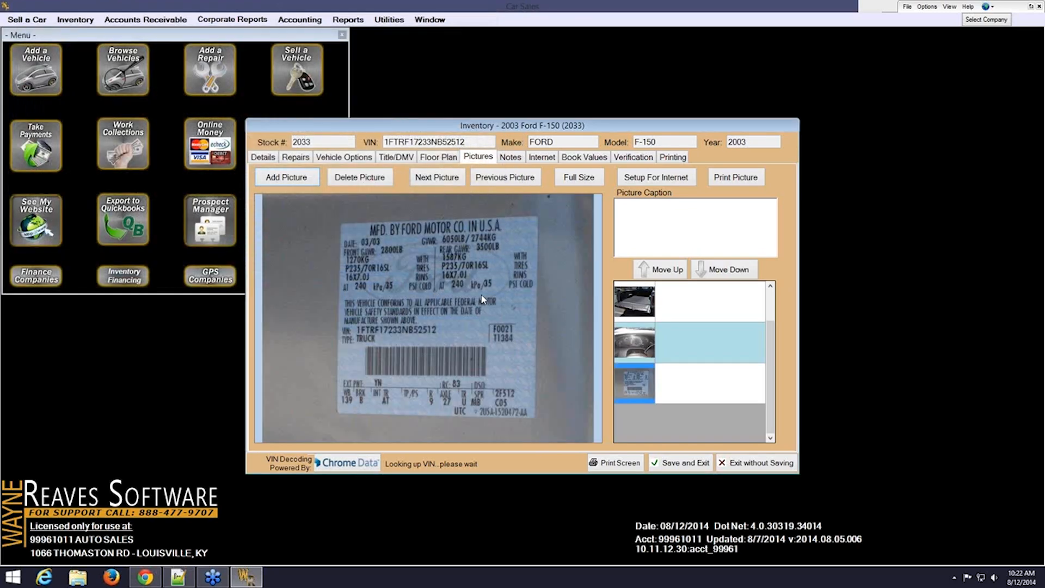
Browse the F-150's rear, bed, dashboard and VIN sticker photos, then view its empty Notes page
click(441, 180)
click(442, 184)
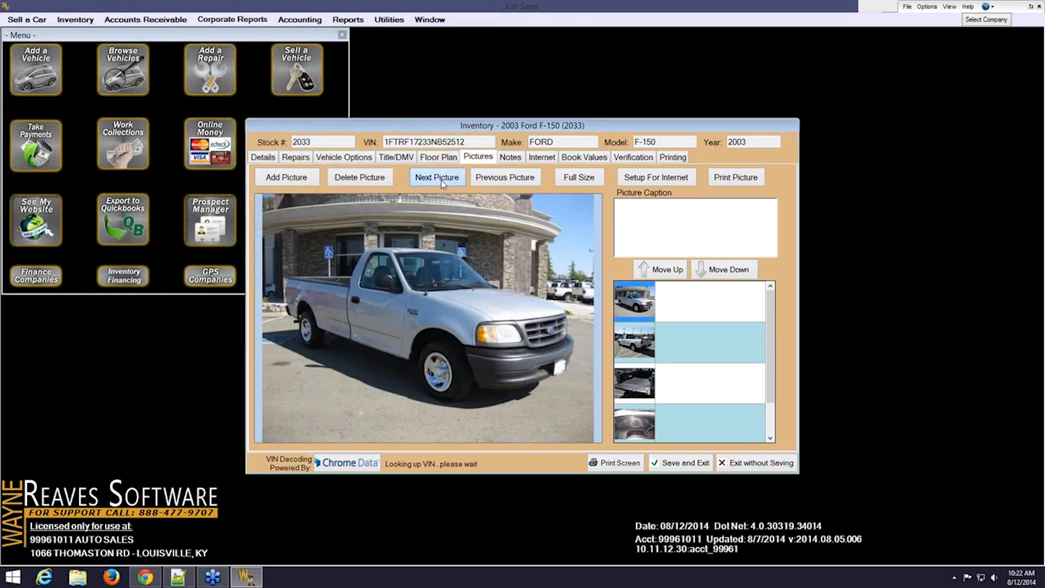
click(442, 183)
click(442, 183)
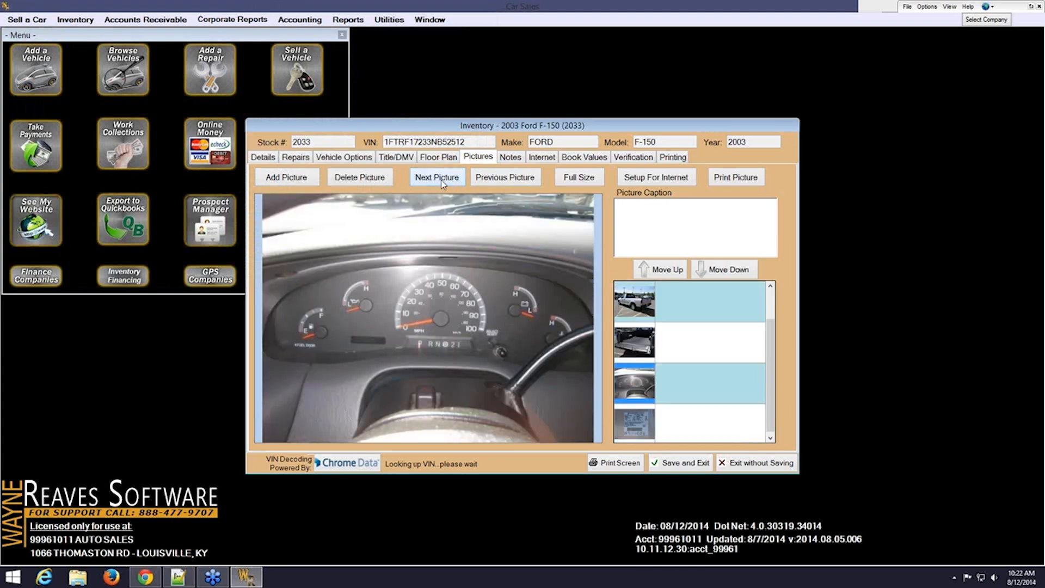
click(442, 183)
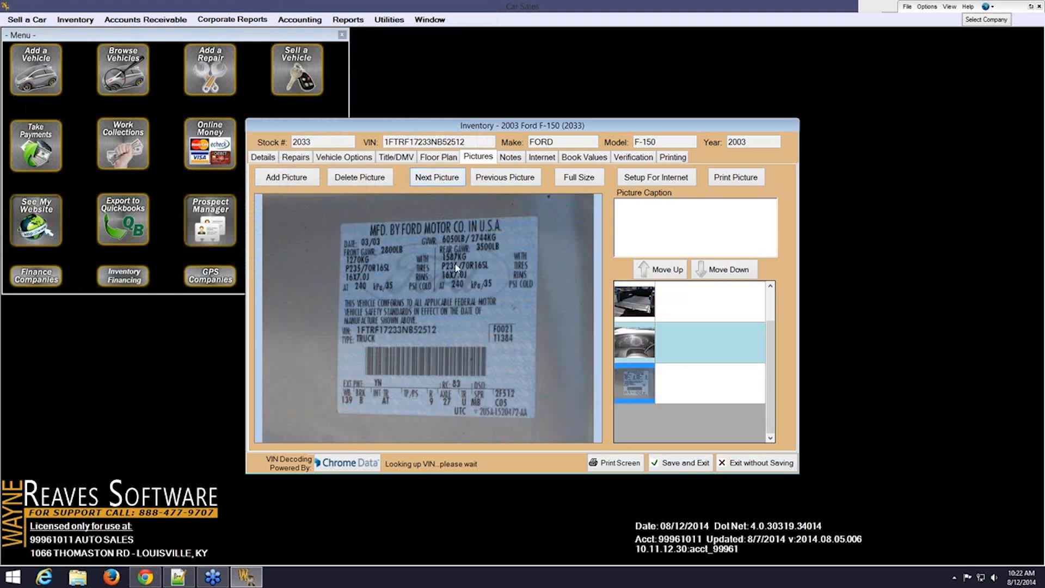
click(445, 184)
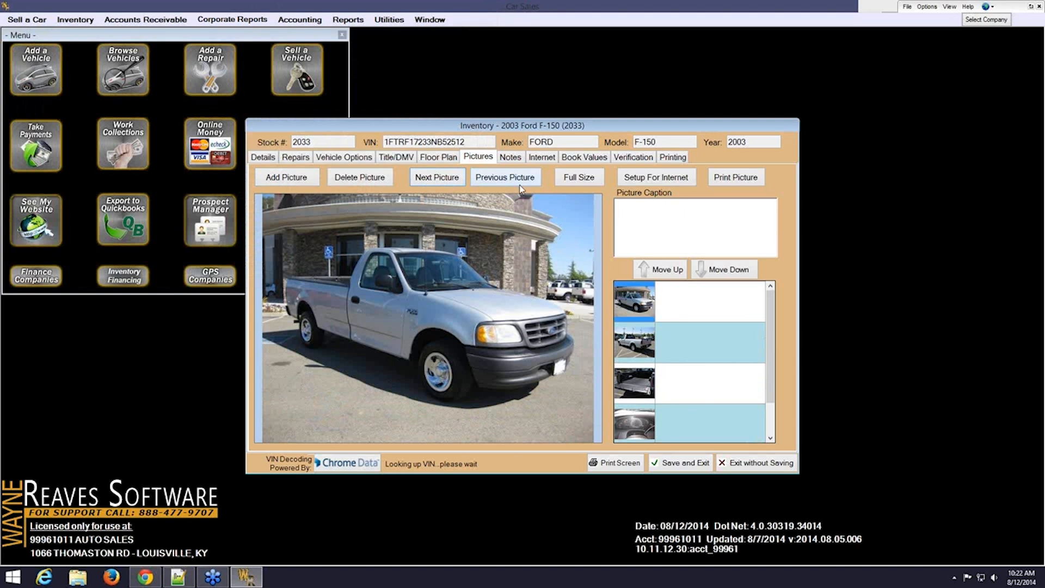
click(644, 221)
click(511, 158)
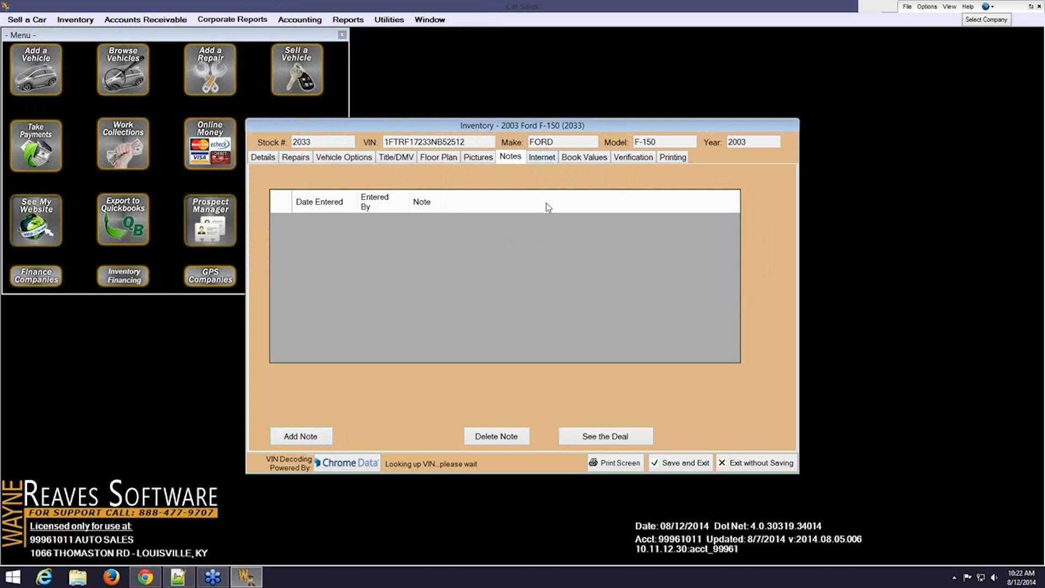
Show the F-150's Internet page, sent to the web site at 7,000.00
click(546, 159)
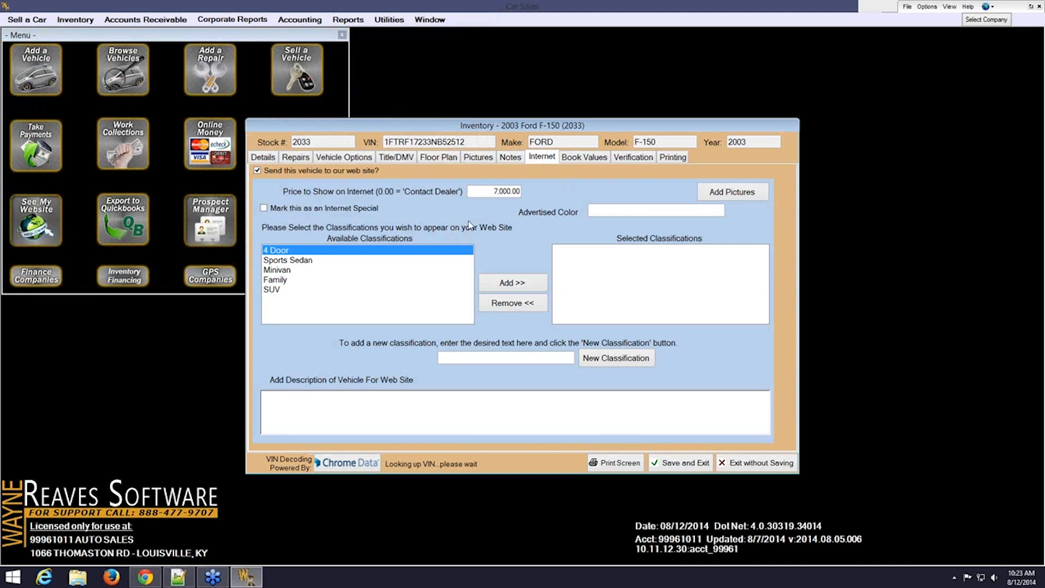
Add a new web classification named 'Pick Up' to the F-150
click(482, 357)
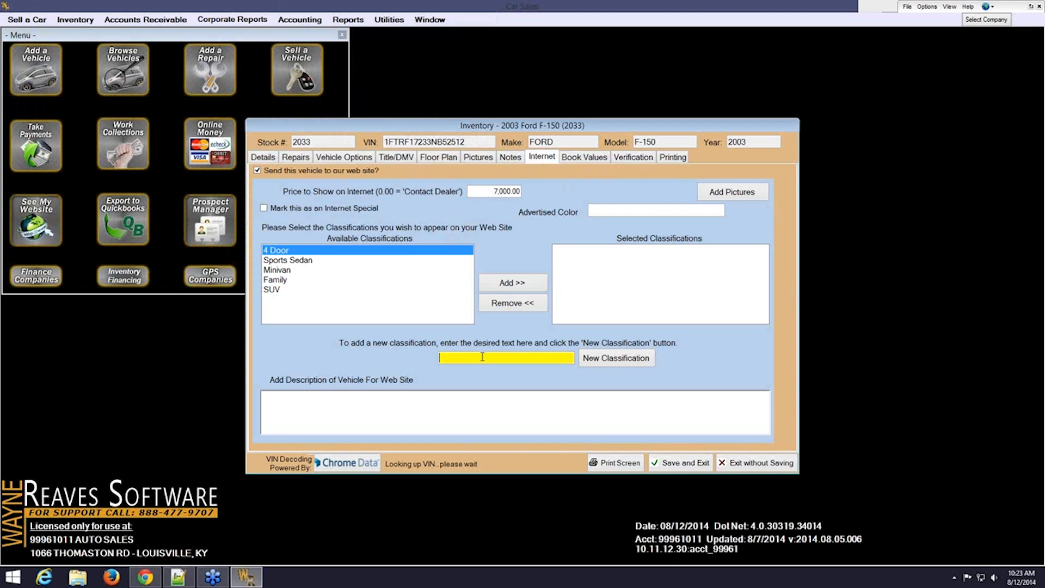
text(Pick Up)
click(609, 359)
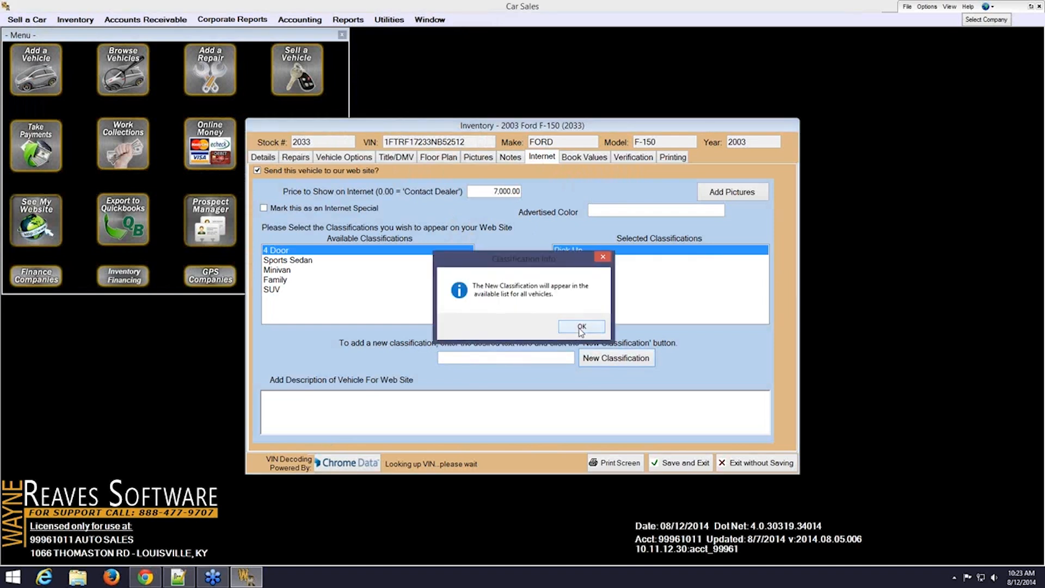
click(579, 328)
Add a second new classification 'Truck', then bring up the truck's Book Values page
click(499, 358)
text(Truck)
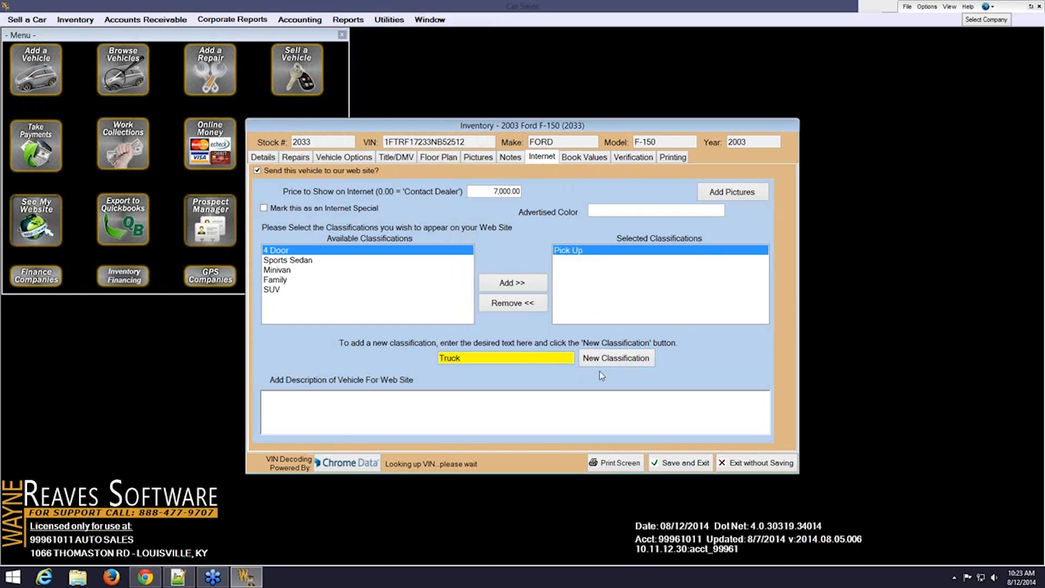
click(601, 356)
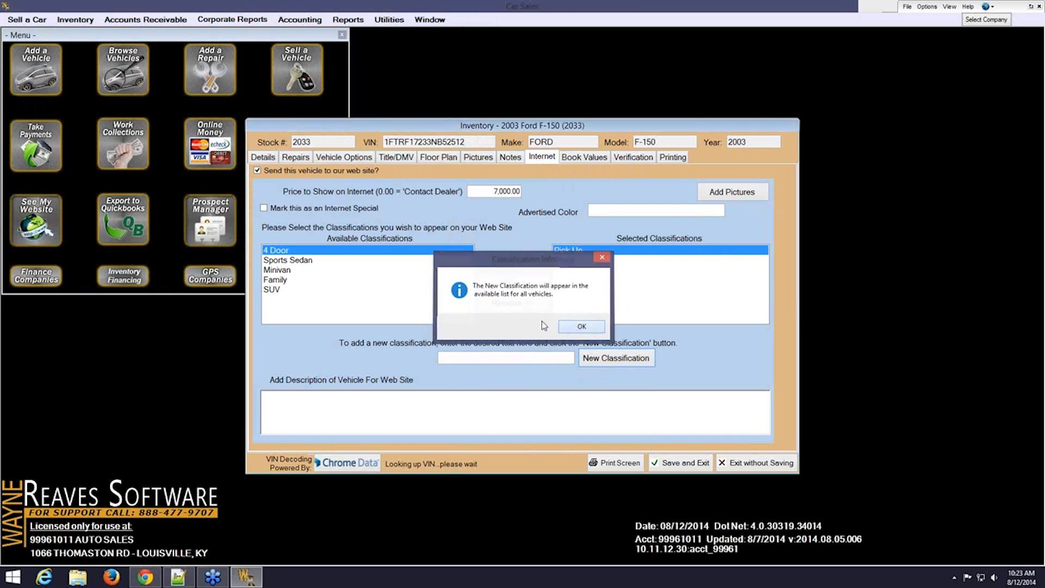
click(578, 327)
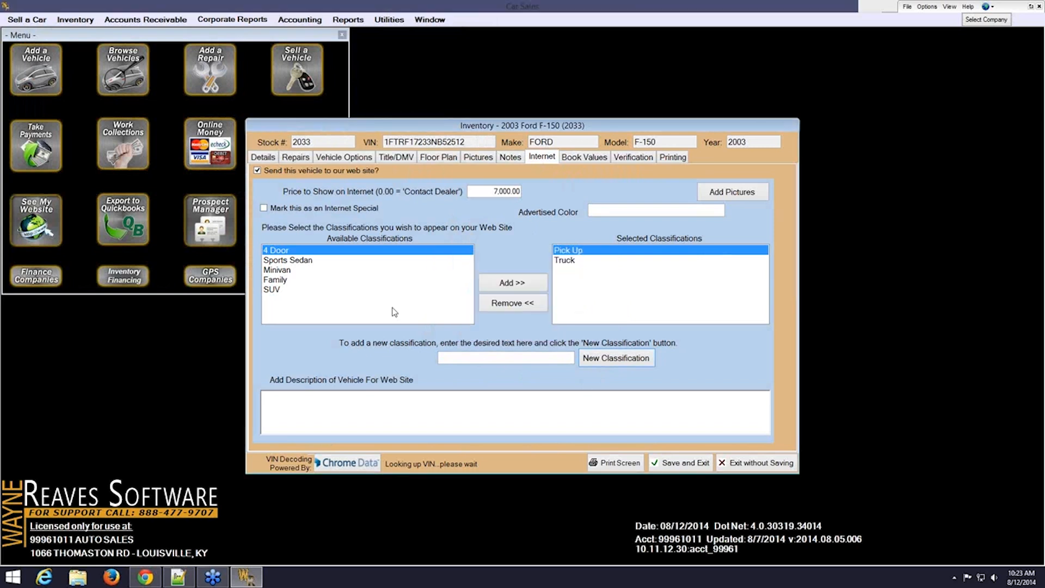
click(578, 159)
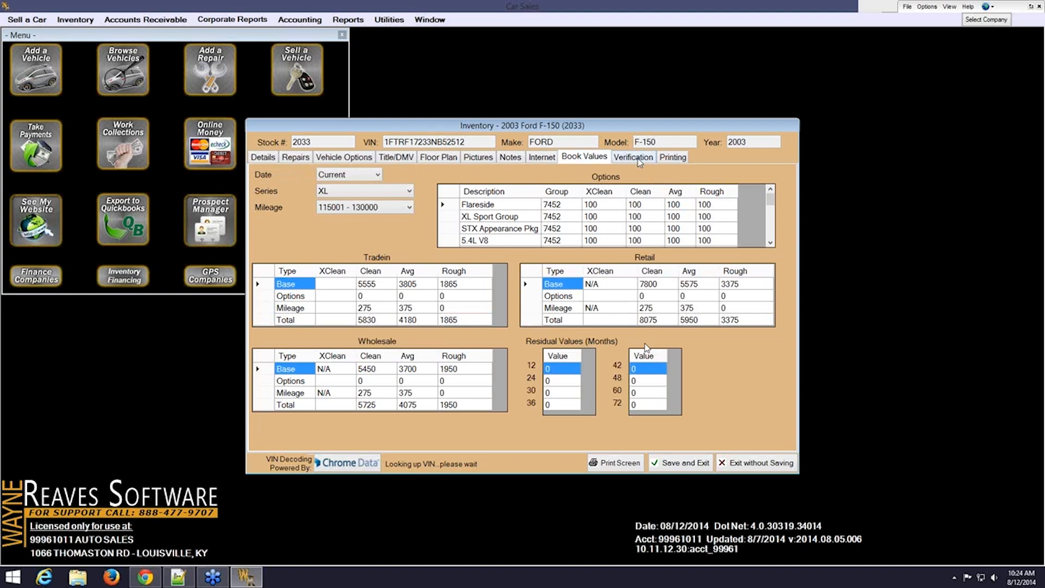
After reviewing book values (trade-in clean 5830, wholesale clean 5725), show the Verification page
click(637, 157)
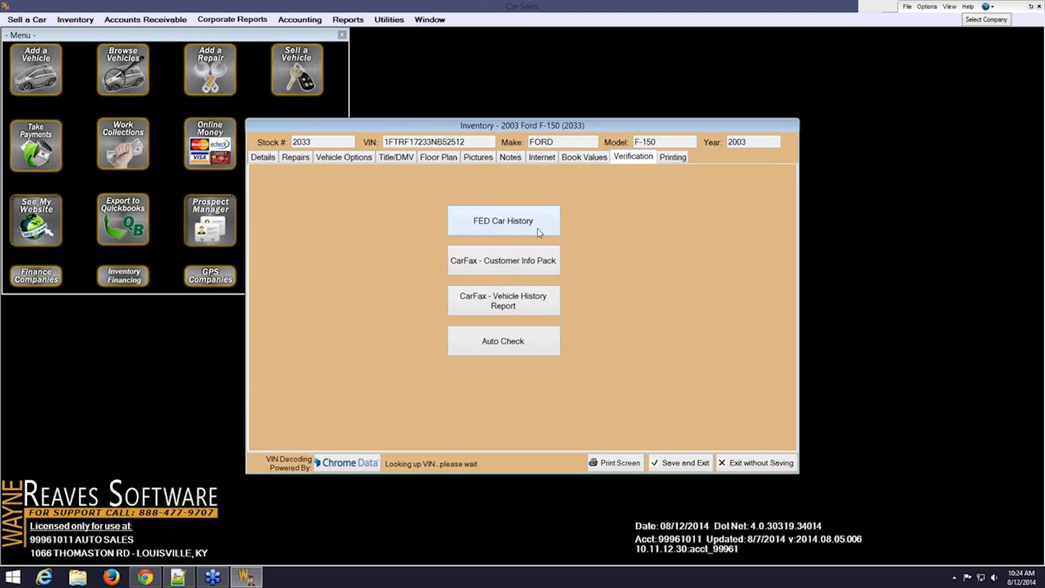
Request an AutoCheck report, acknowledge it runs through the dealer web site, then open Utilities
click(533, 349)
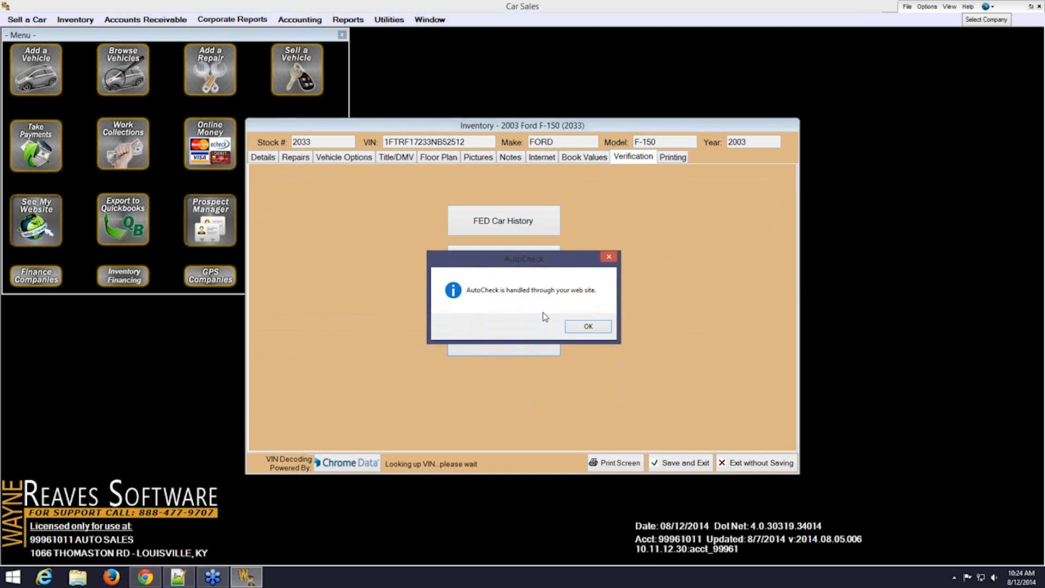
click(587, 327)
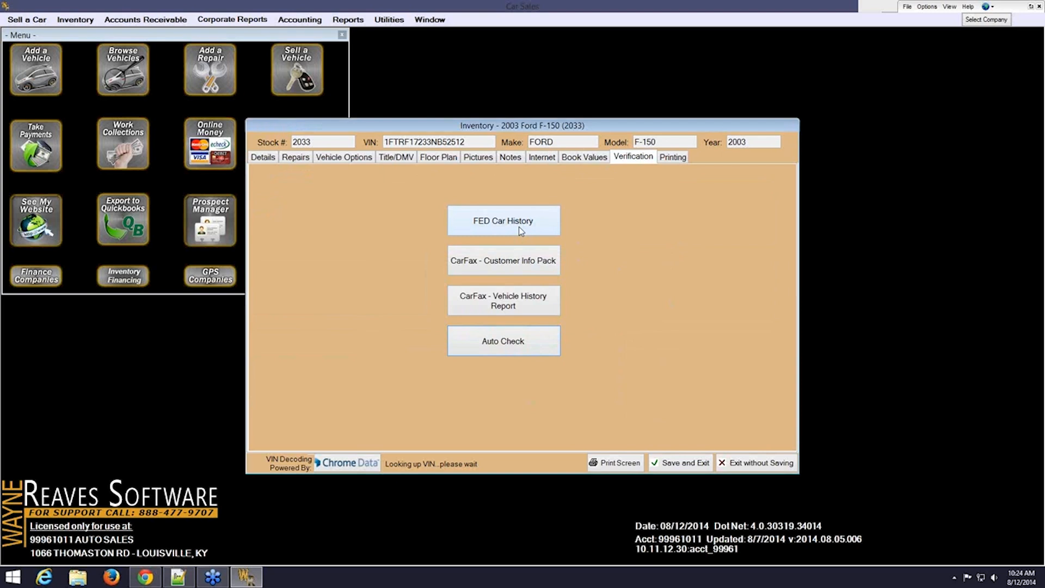
click(403, 20)
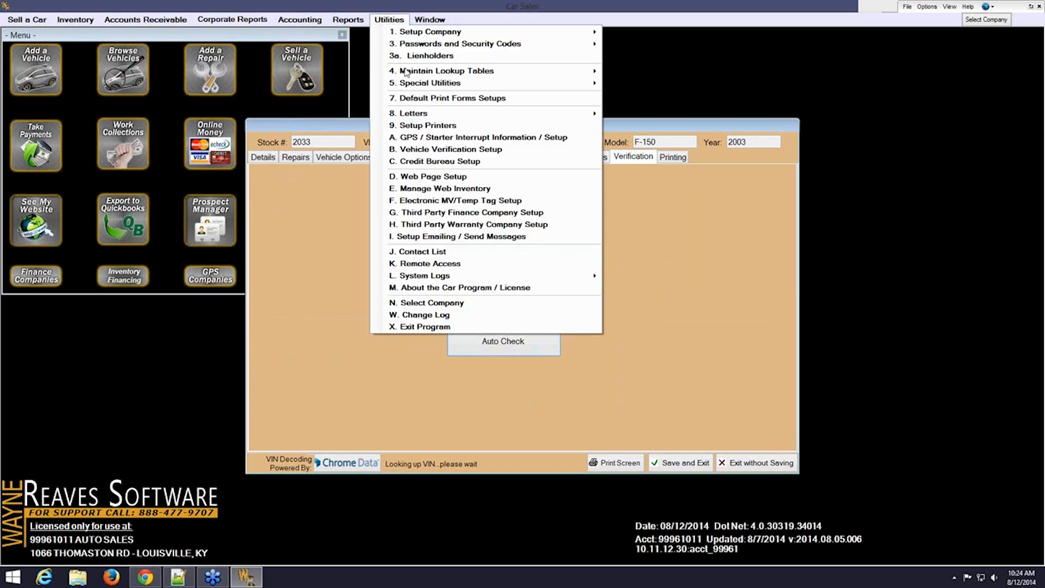
Review FedCarHistory in Vehicle Verification Setup, close the window, and select the truck's VIN
click(420, 154)
click(214, 257)
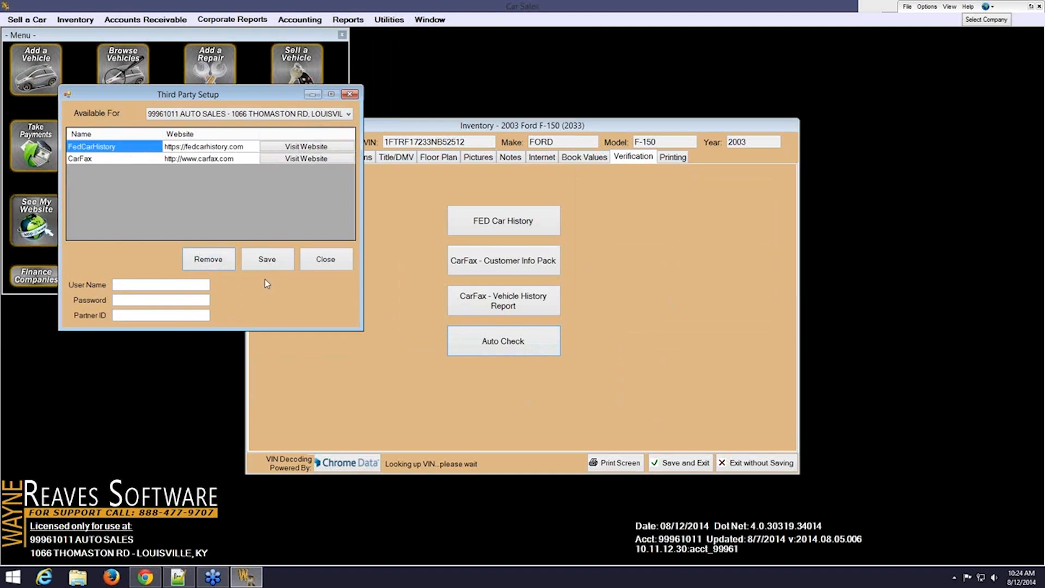
click(318, 260)
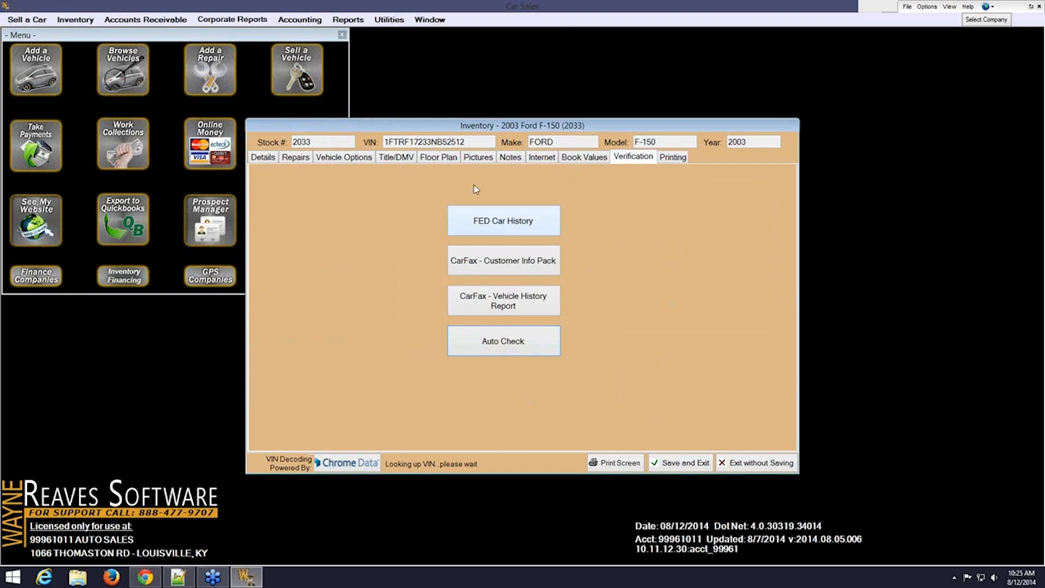
drag(480, 141, 370, 142)
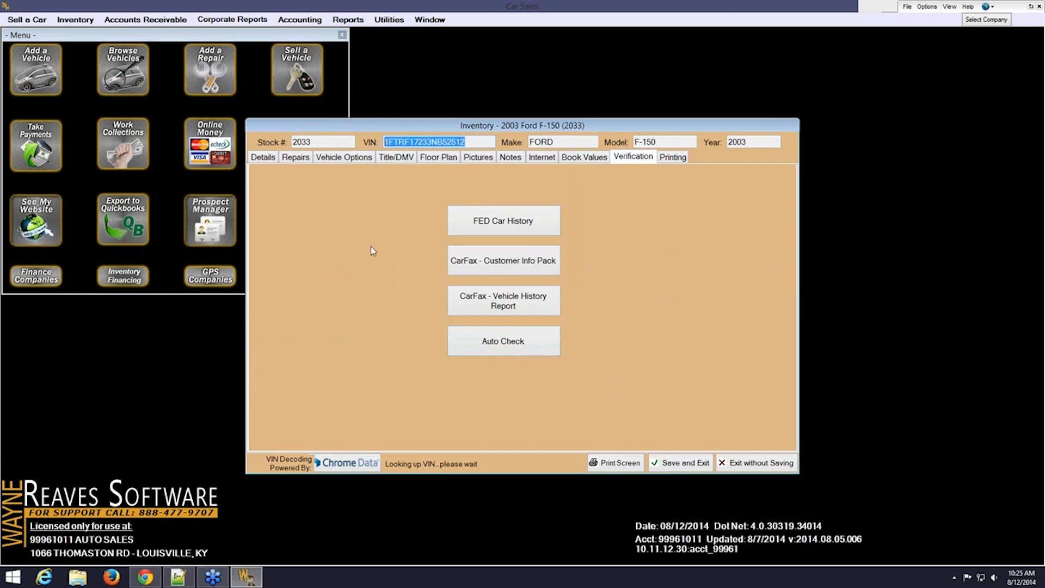
click(538, 228)
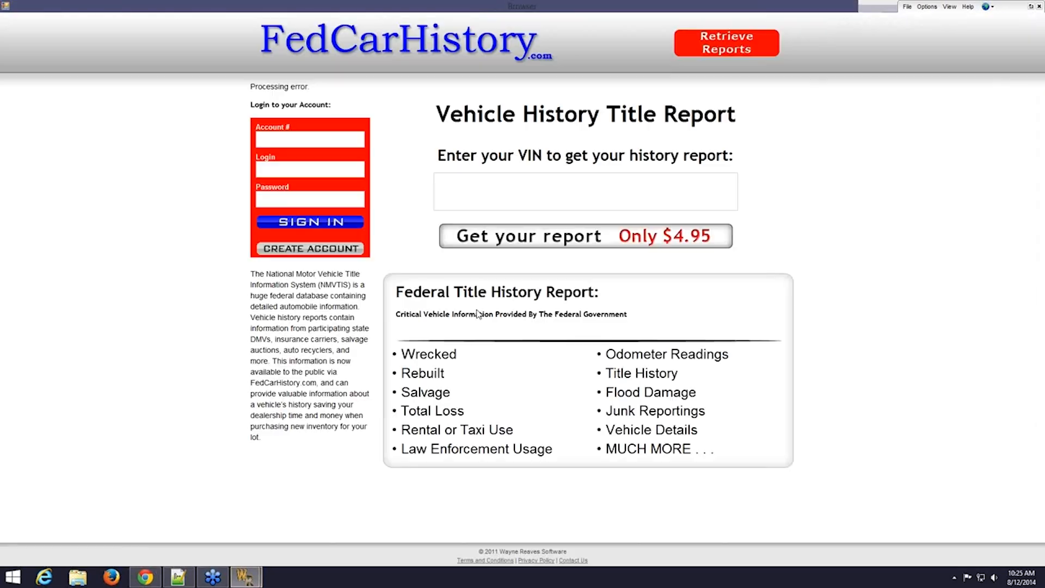
drag(348, 285, 281, 275)
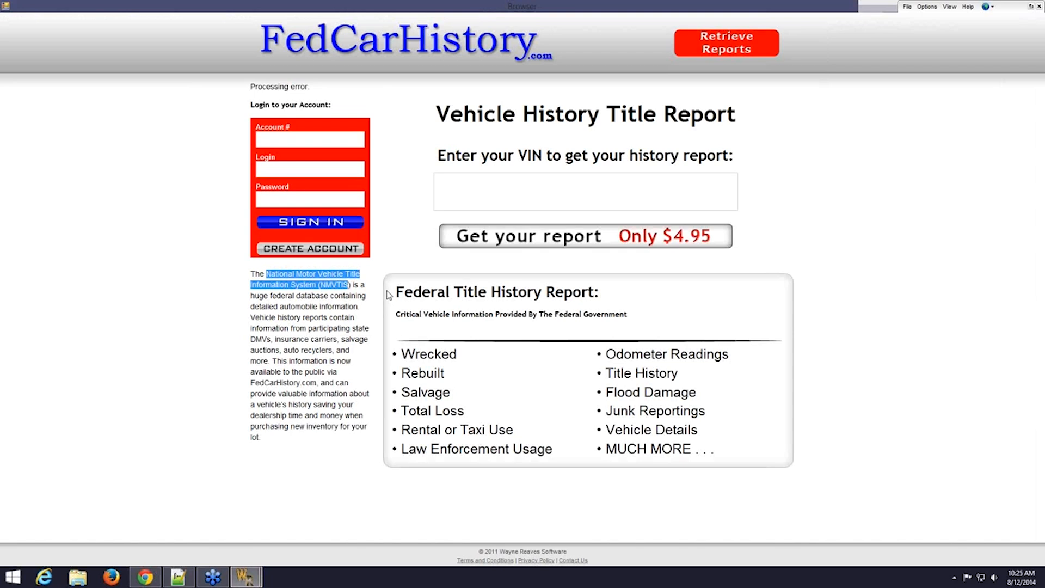
click(596, 399)
click(596, 399)
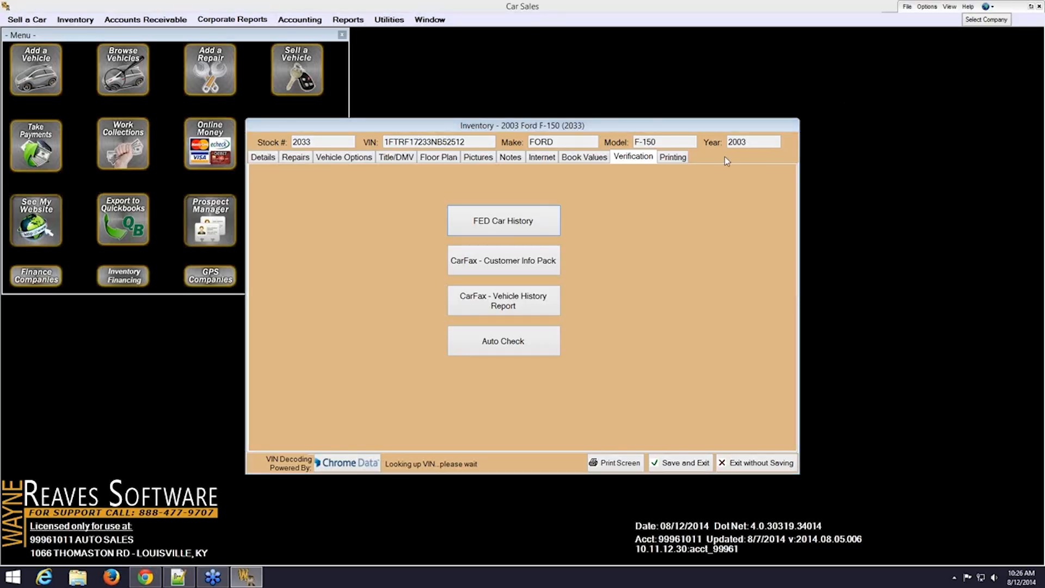
Show the F-150's printable documents such as Buyers Guide, Bill of Sale and Title Application
click(682, 157)
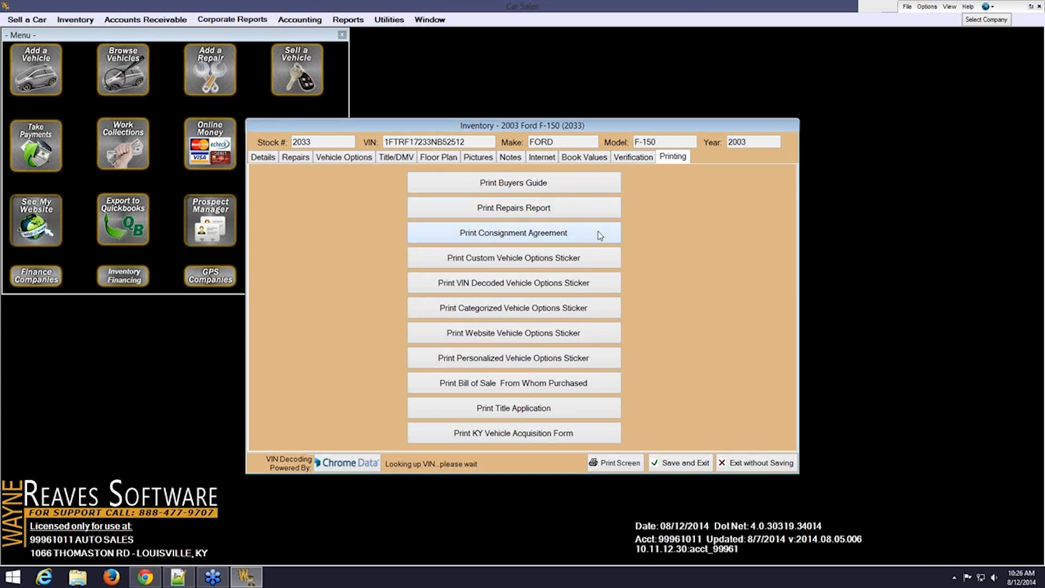
click(263, 157)
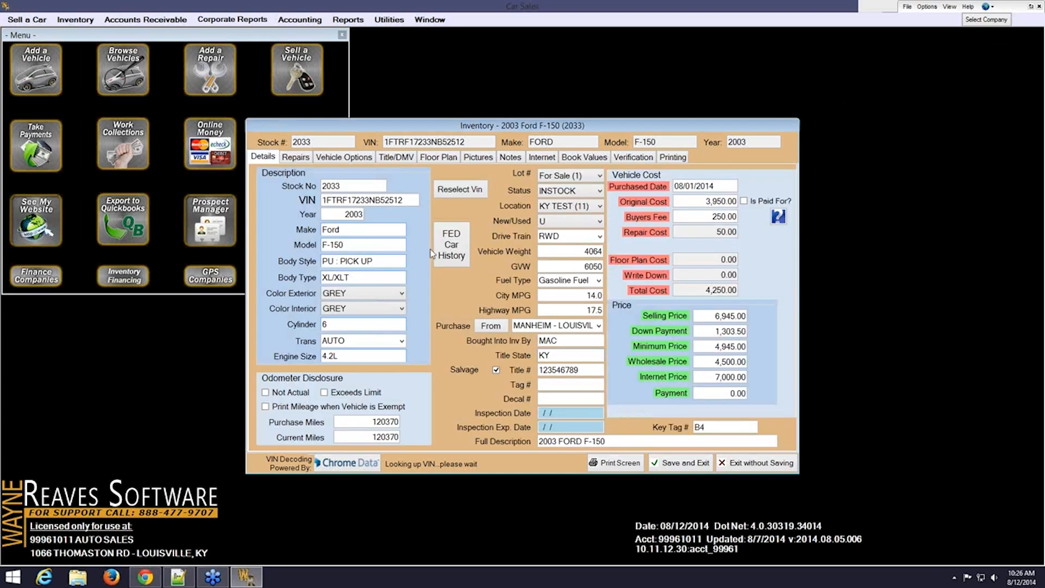
click(599, 326)
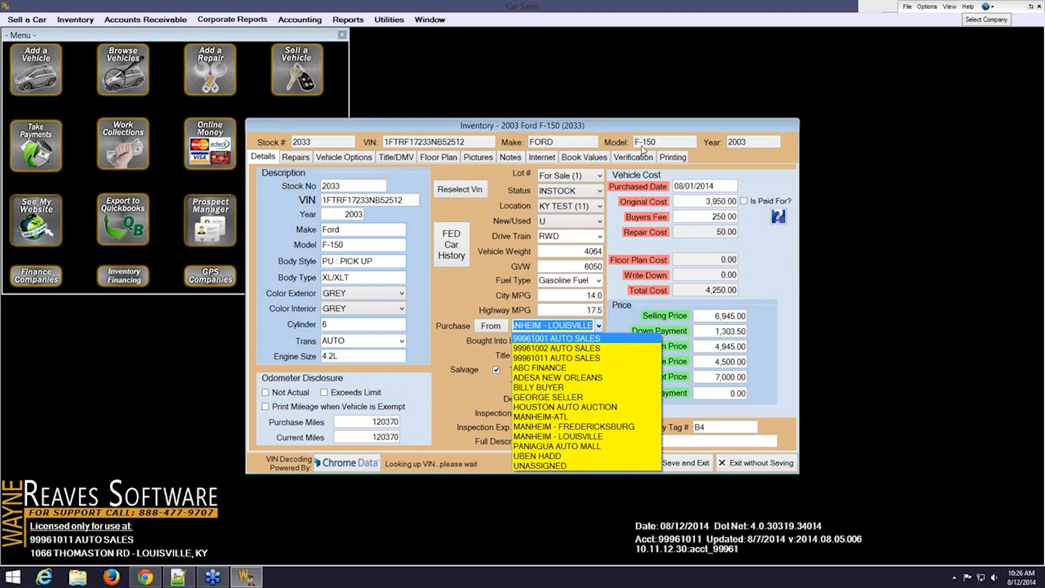
click(679, 160)
click(675, 158)
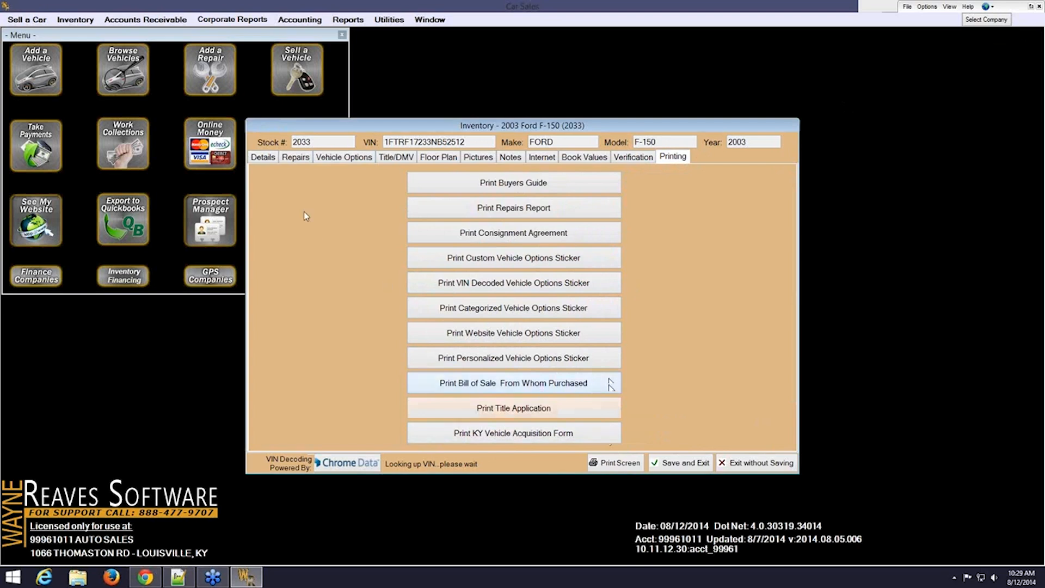
From the Details tab, save and exit the 2003 Ford F-150 record, showing its one interested prospect
click(263, 158)
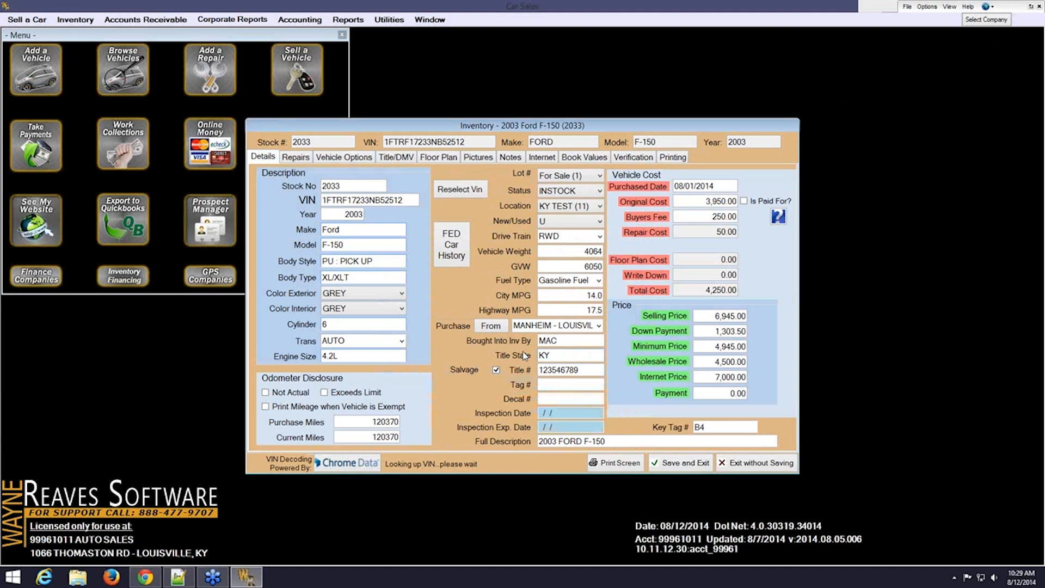
click(685, 466)
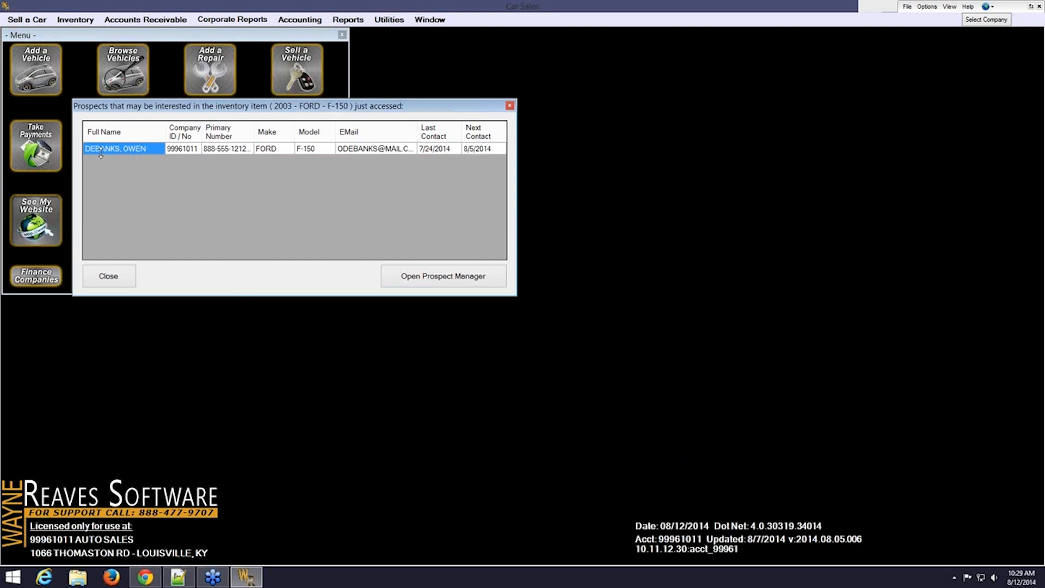
Give the 1999 Audi A6 an original cost of 1500, save it, and close the vehicle browser
click(108, 276)
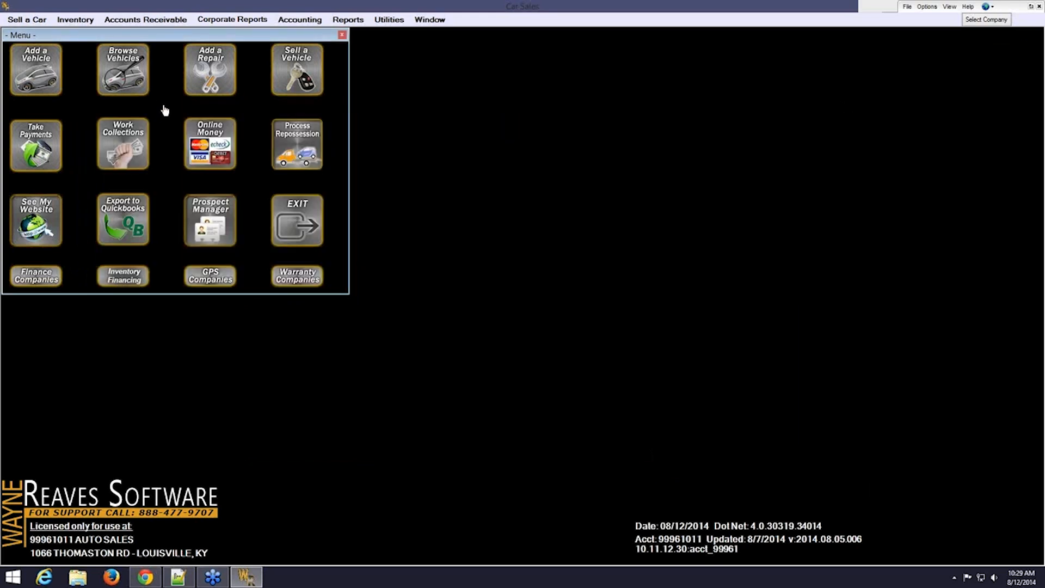
click(139, 76)
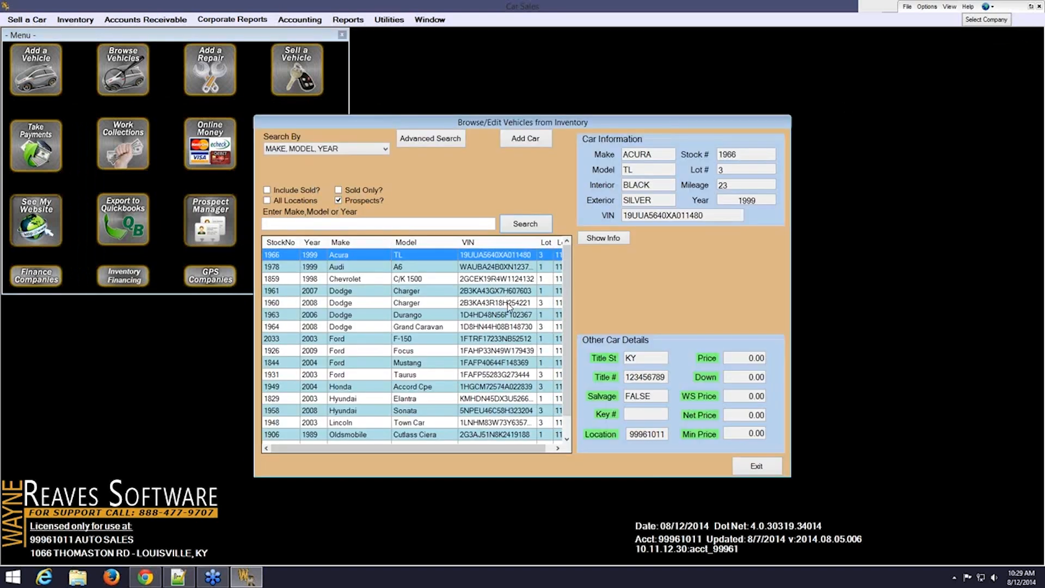
click(422, 271)
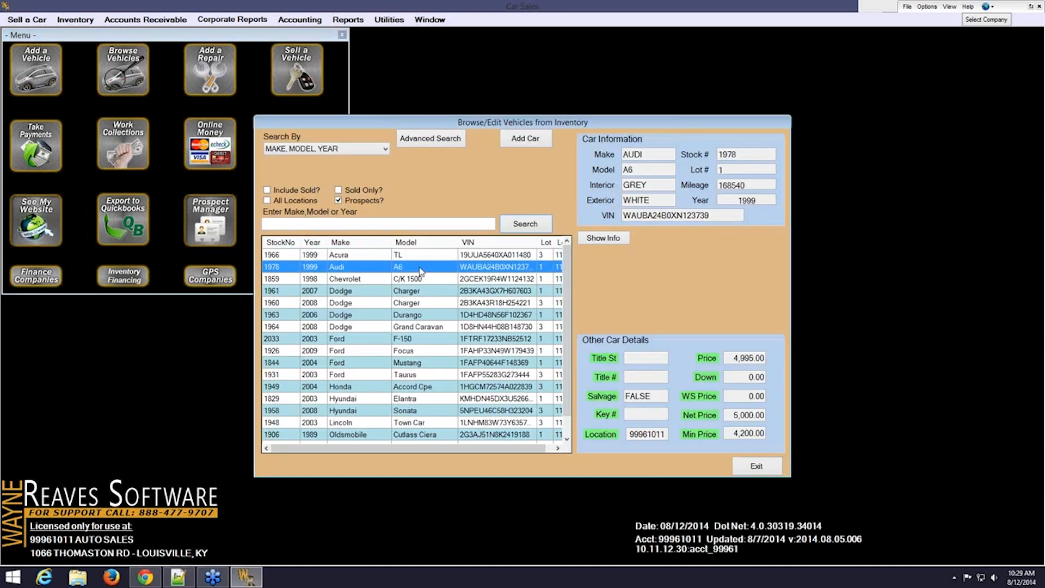
double_click(420, 270)
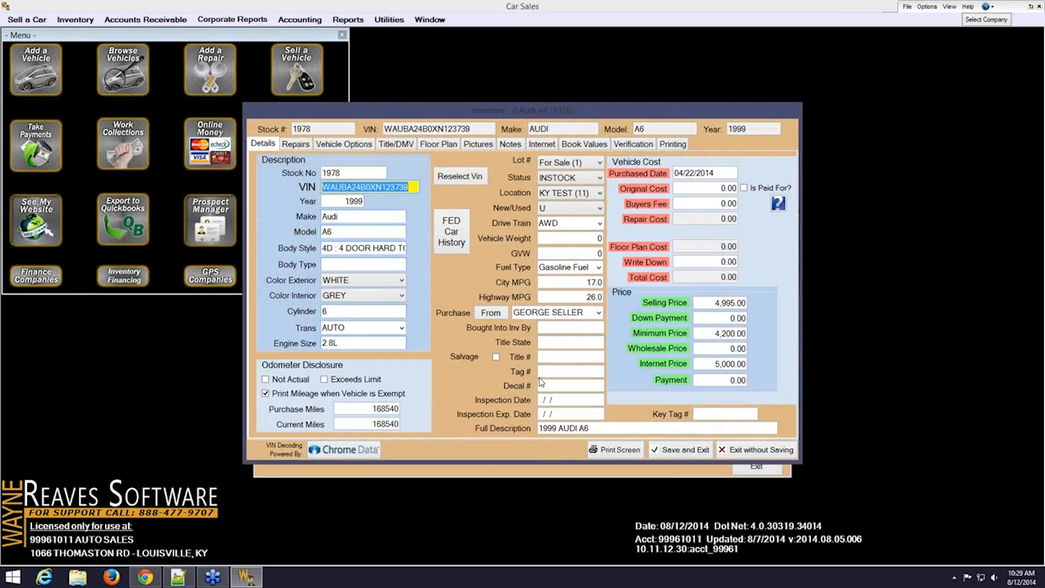
click(716, 188)
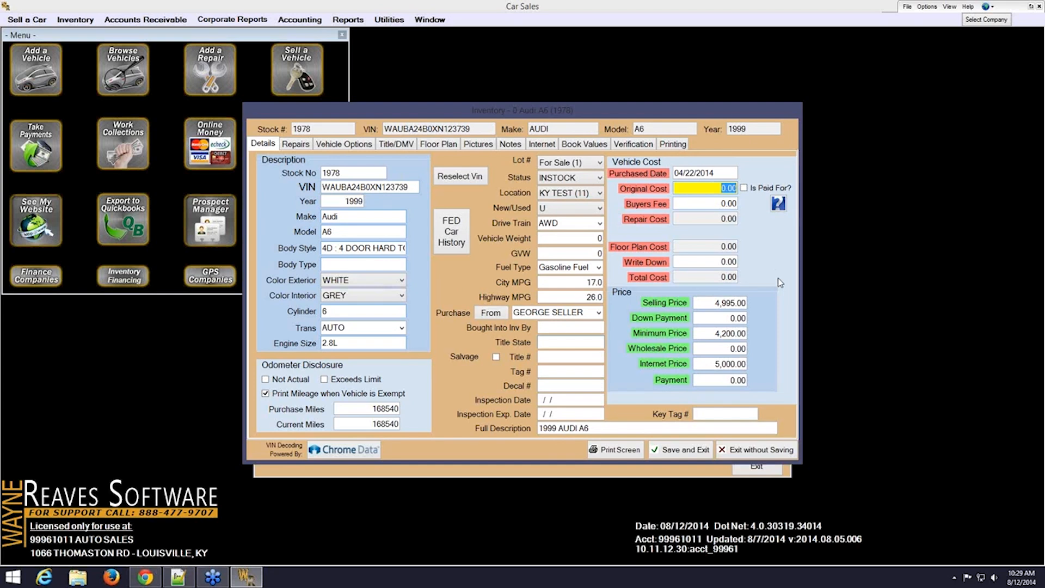
text(1500)
click(680, 449)
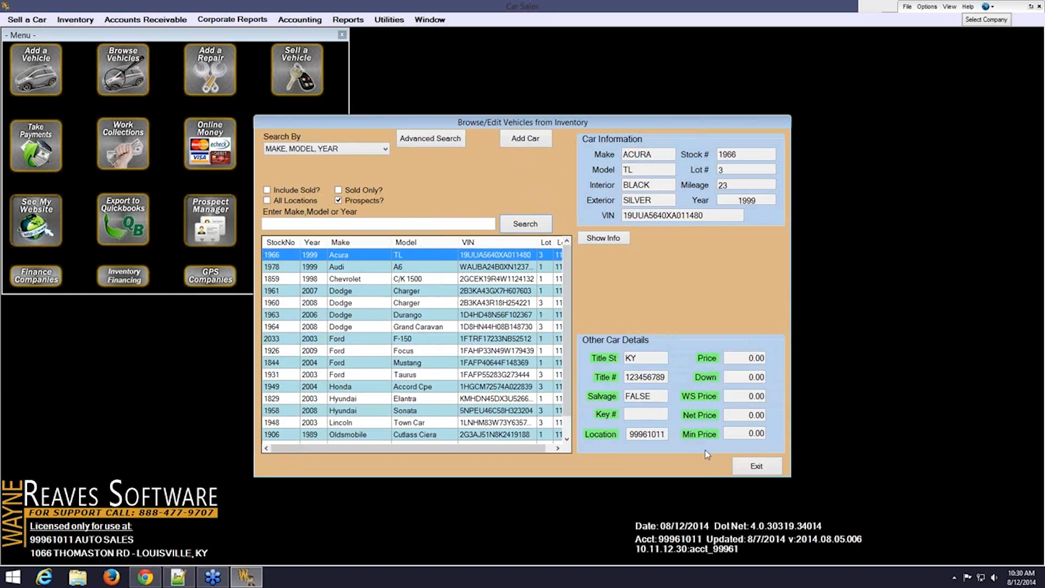
click(761, 469)
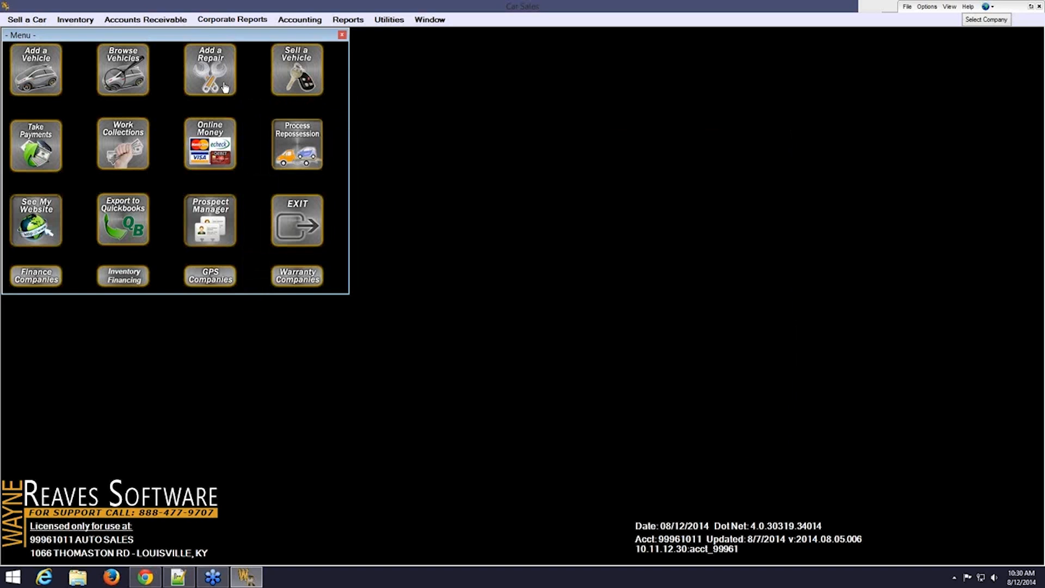
click(223, 81)
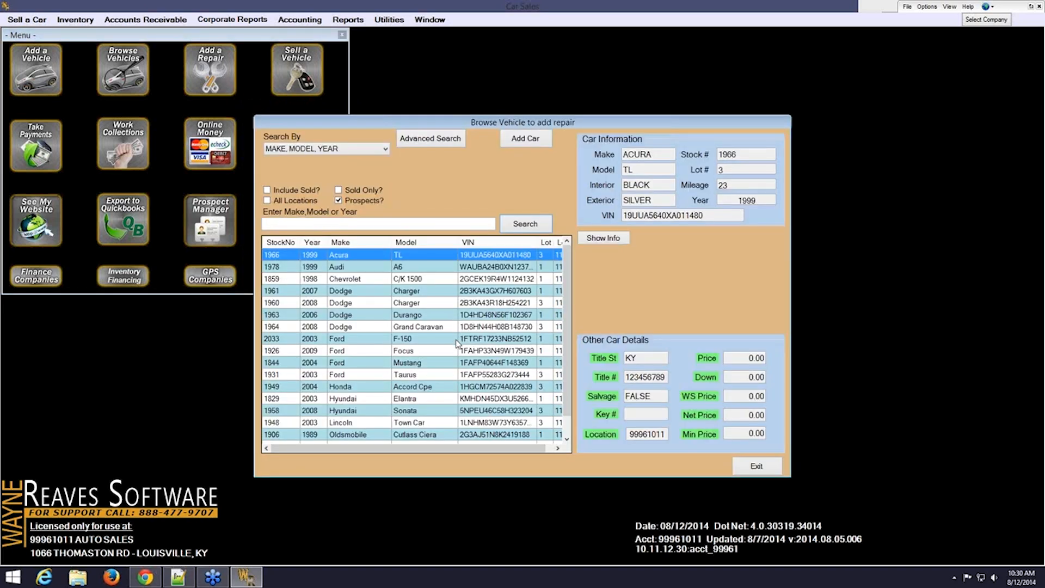
click(425, 354)
double_click(424, 352)
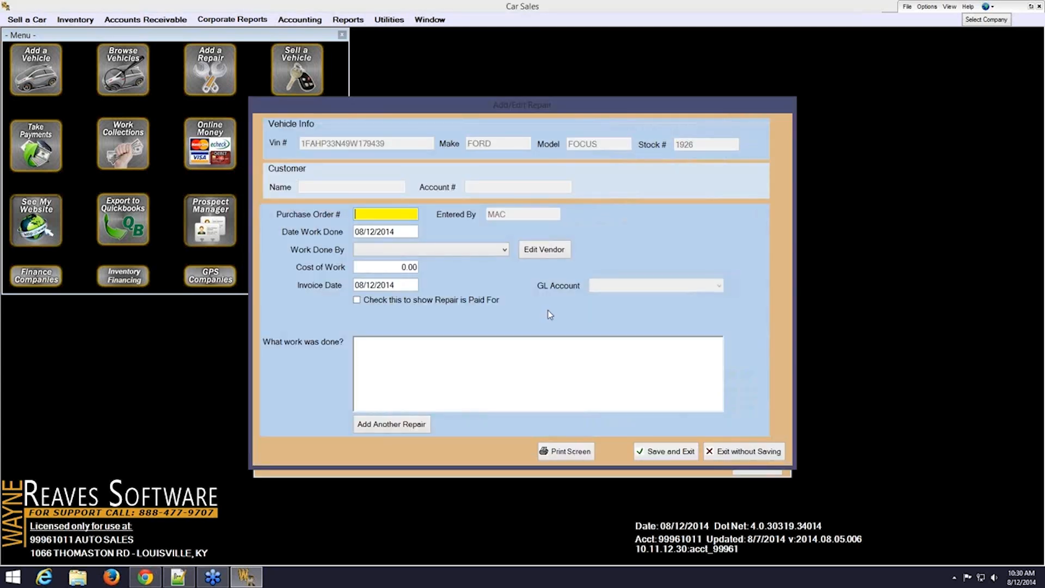
click(738, 451)
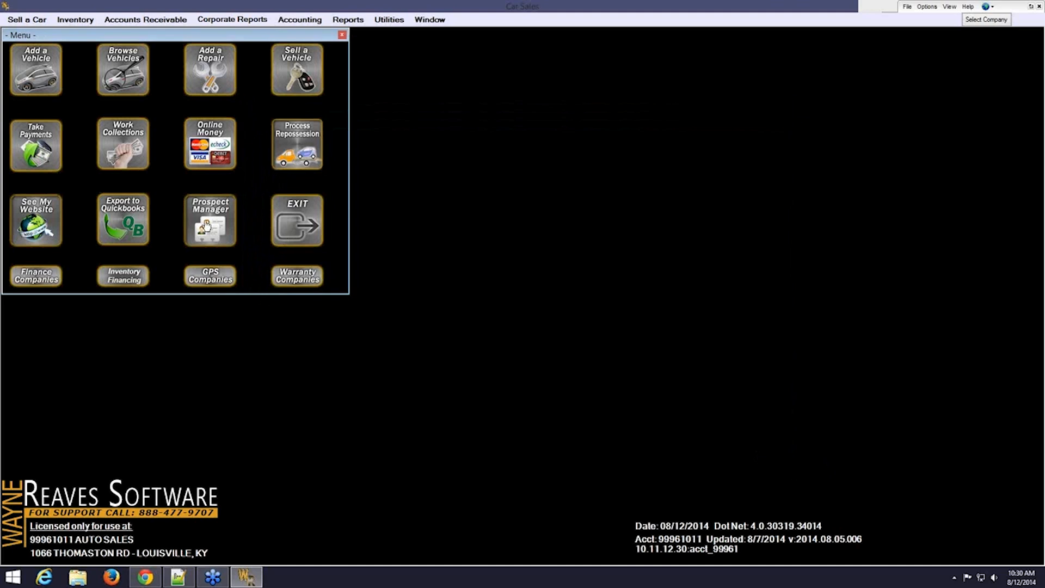
Open Prospect Manager from the main menu to list the four active prospects
click(216, 220)
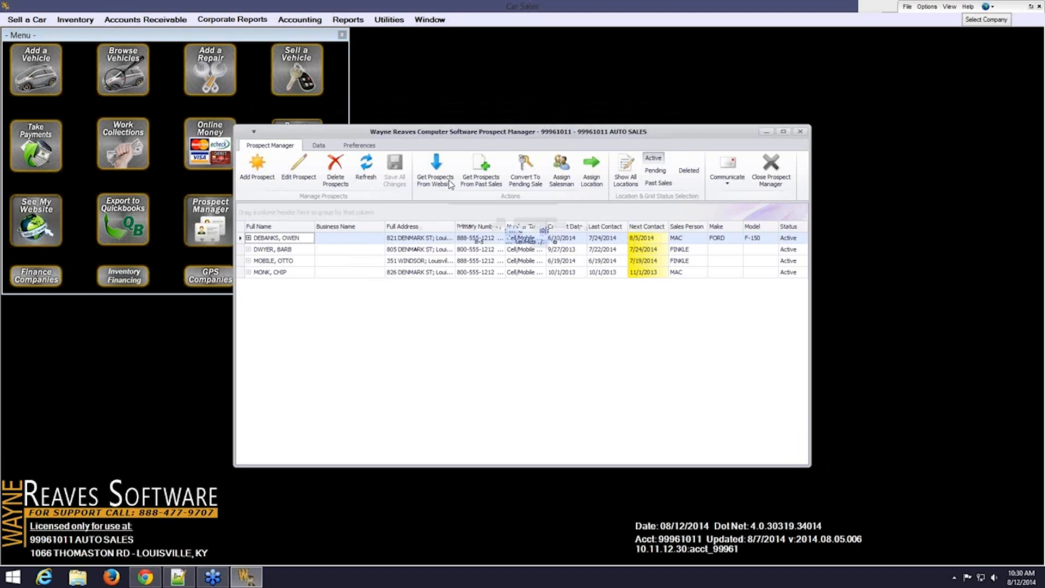
Select the prospect proposing a Ford F-150 and open their record with Edit Prospect
click(333, 241)
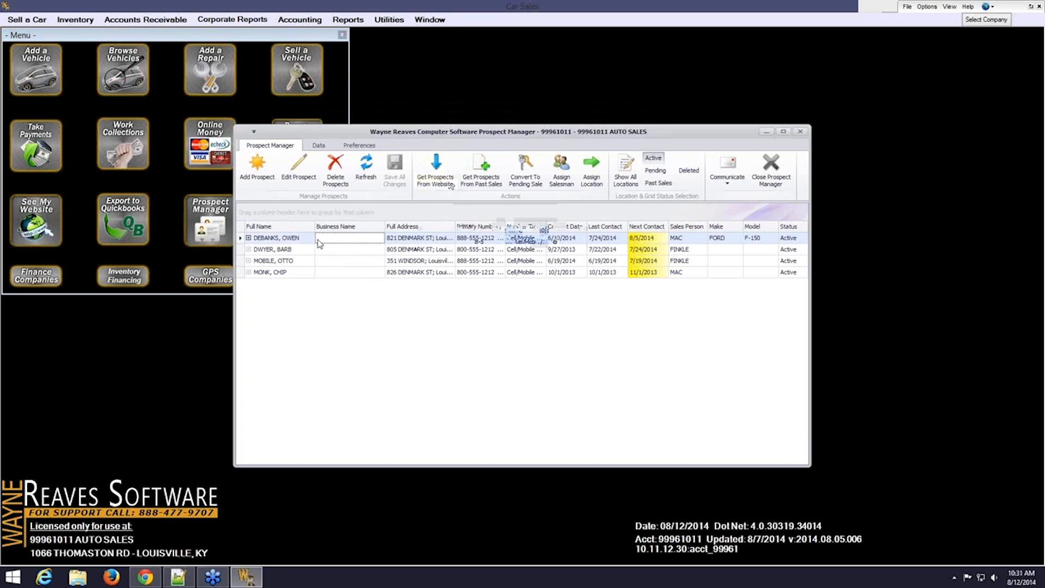
click(308, 181)
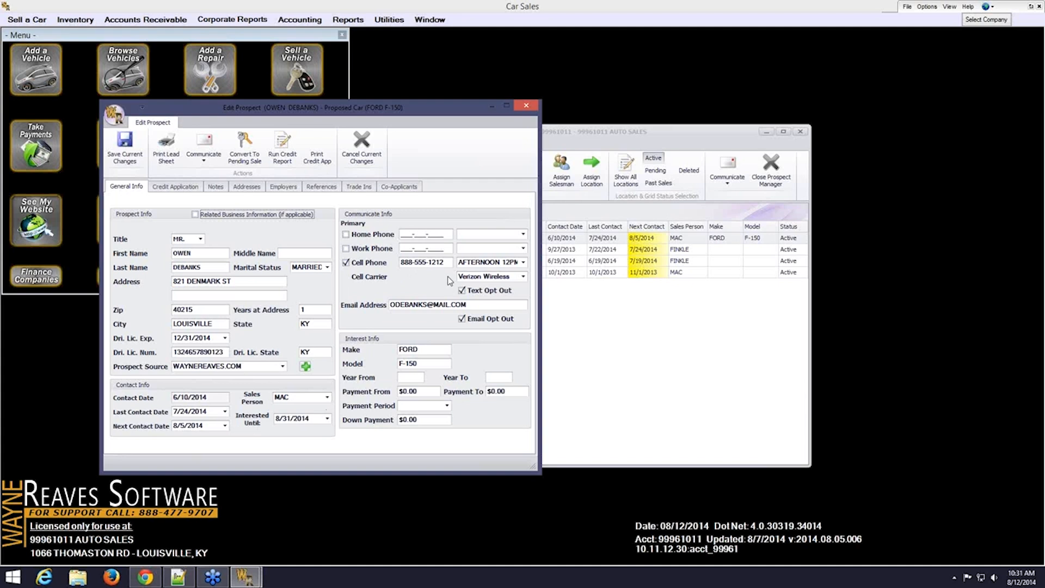
click(524, 277)
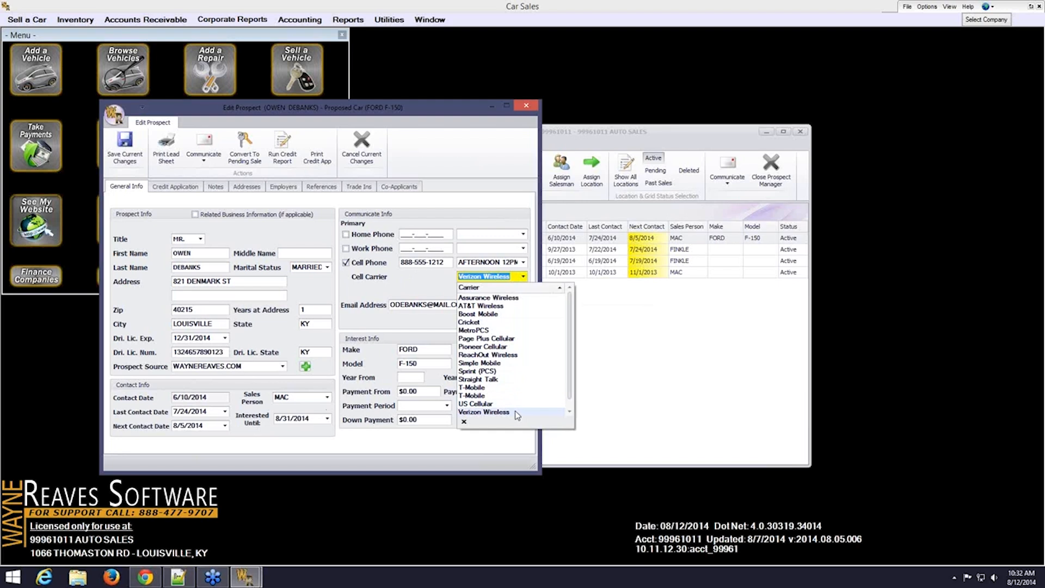
click(426, 281)
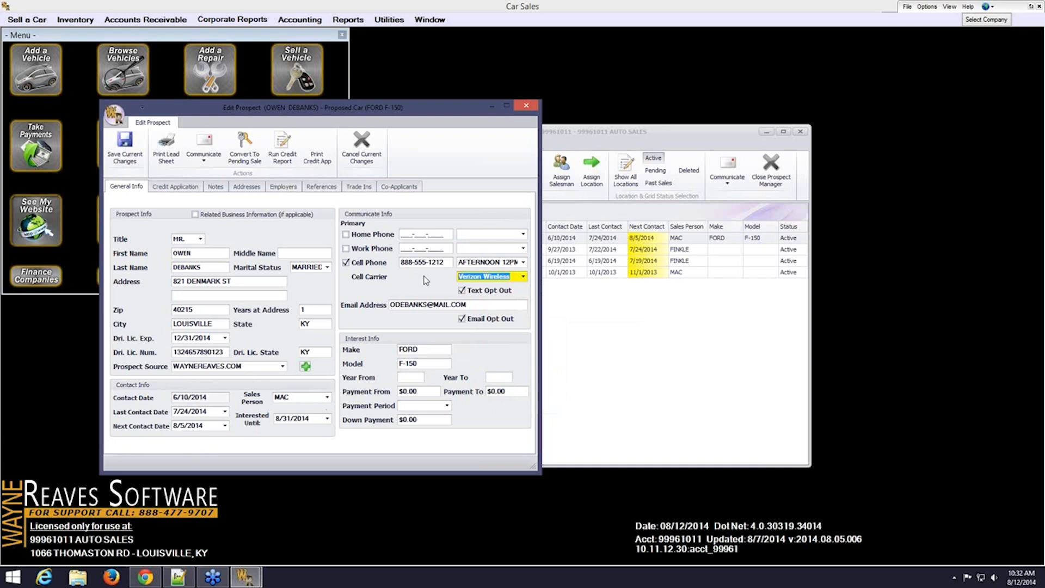
Clear Text Opt Out and send the prospect the text 'We found your truck!'
click(462, 291)
click(208, 158)
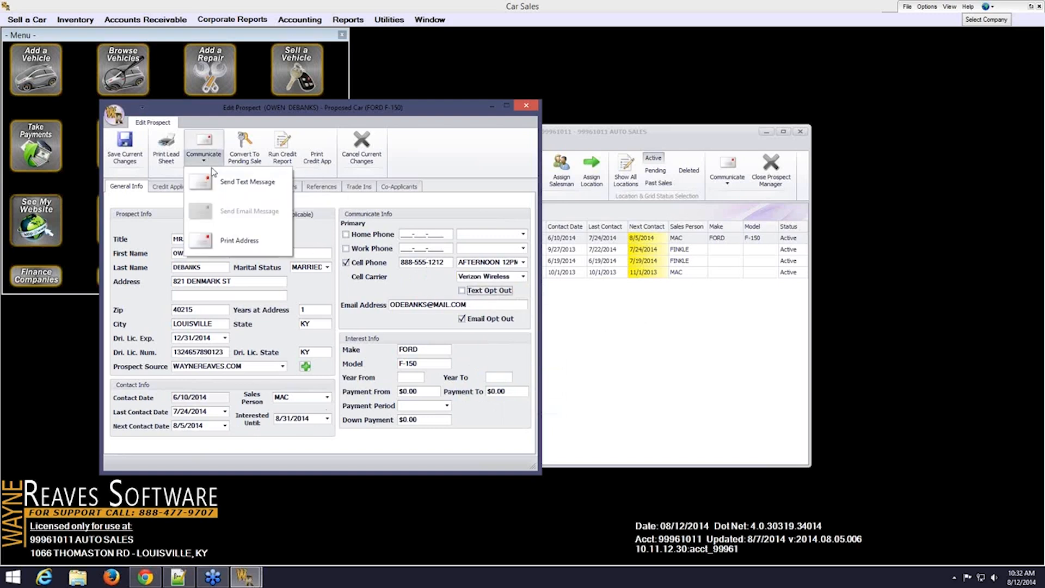
click(284, 193)
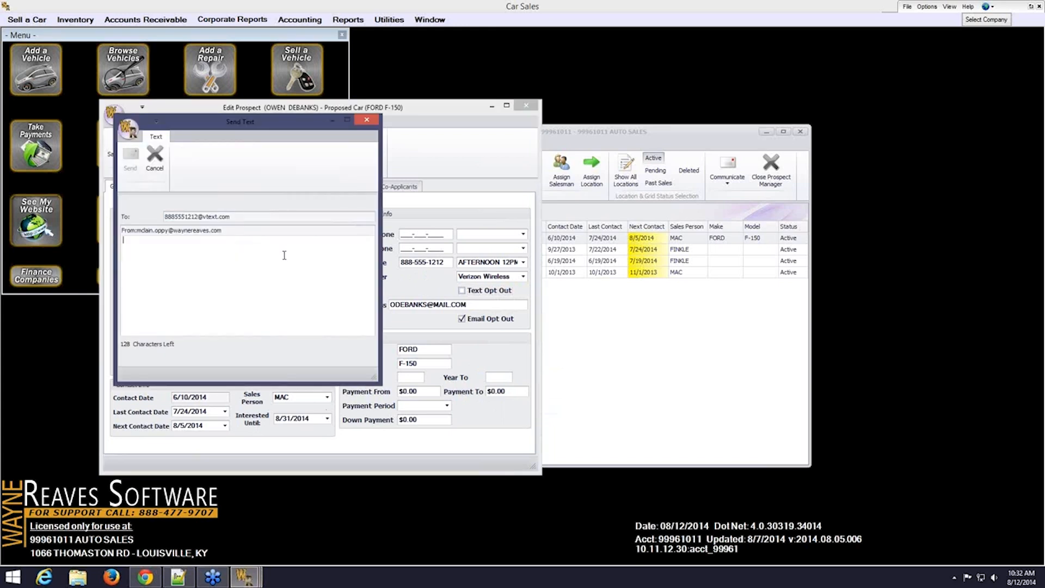
text(We found your truck!)
click(124, 159)
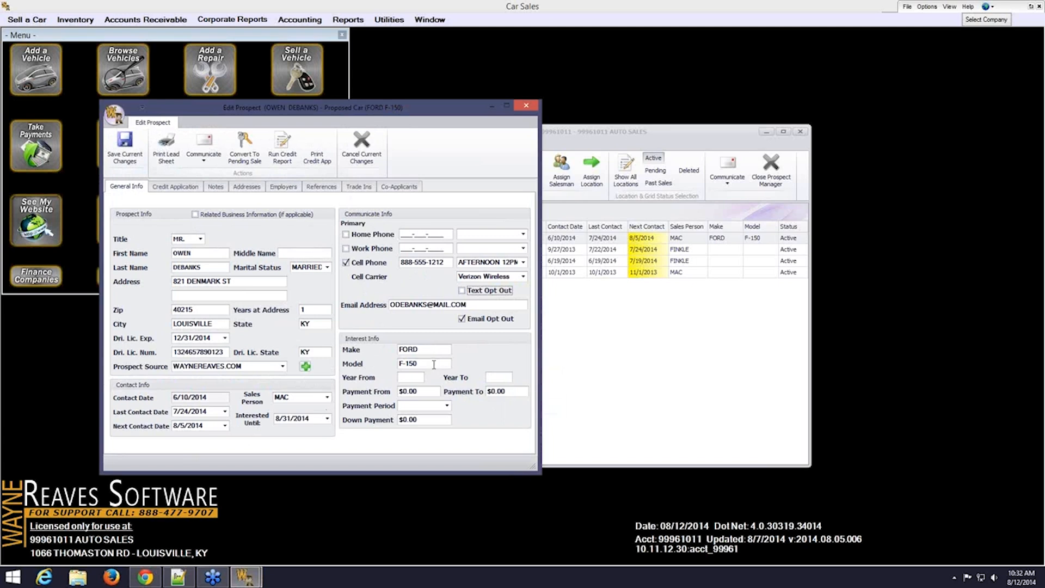
Go through the Year, Payment and Down Payment interest fields, then view the Credit Application
click(412, 376)
click(506, 377)
key(Tab)
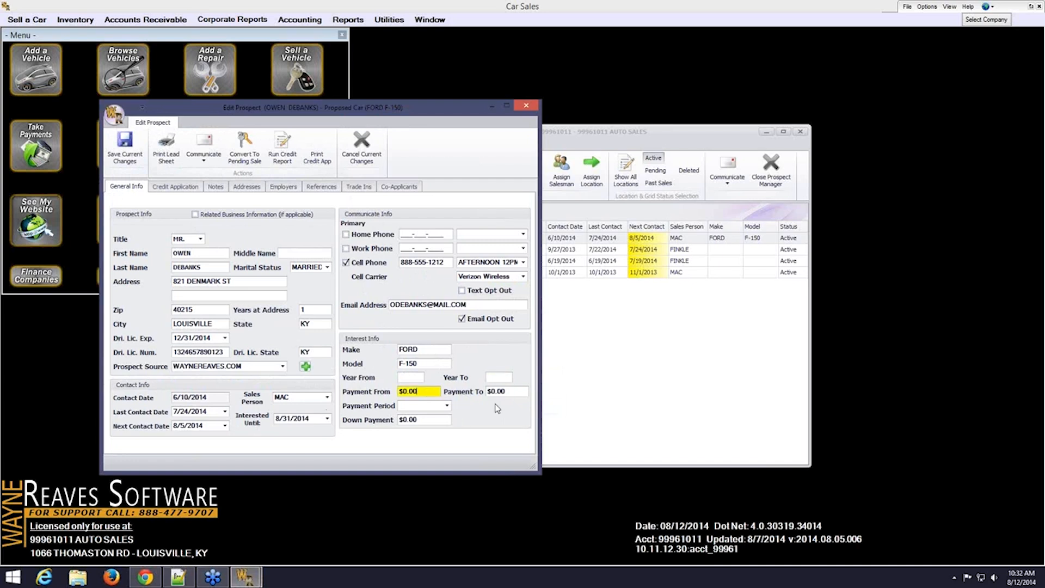
click(447, 422)
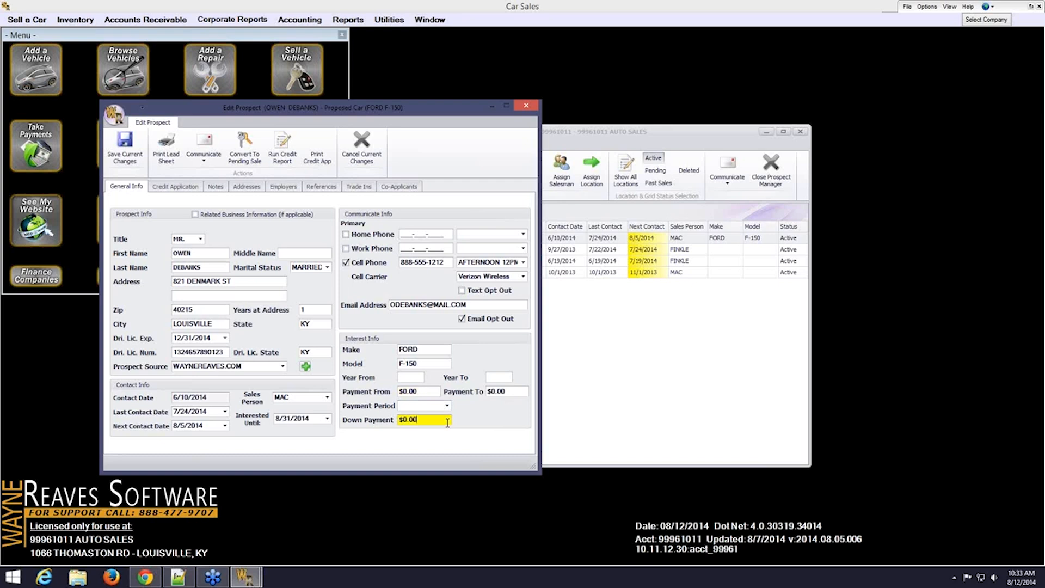
click(173, 188)
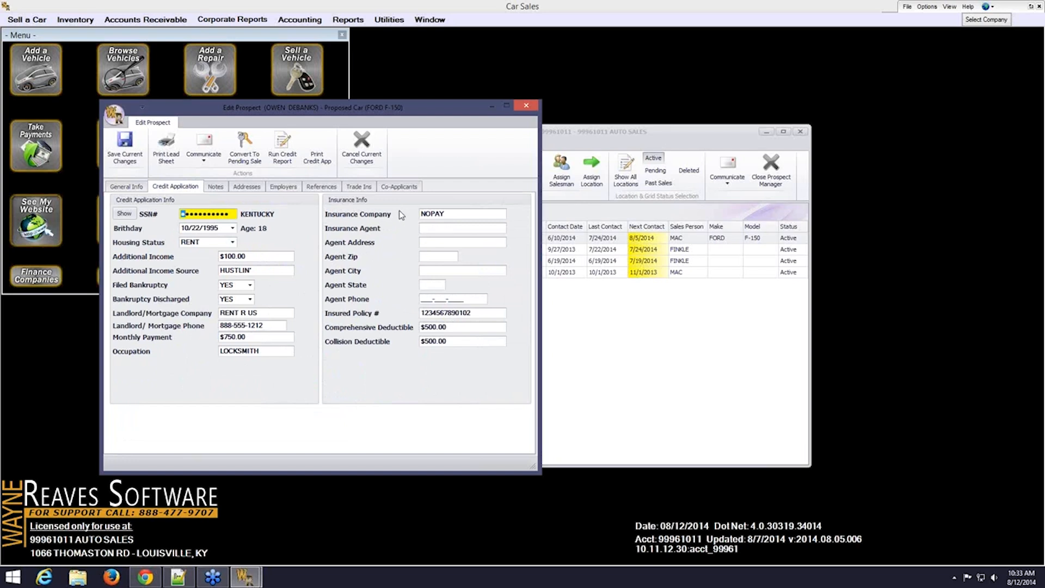
Review Notes, Addresses, Employers, References and the 1999 Buick Century trade-in, ending on Co-Applicants
click(213, 187)
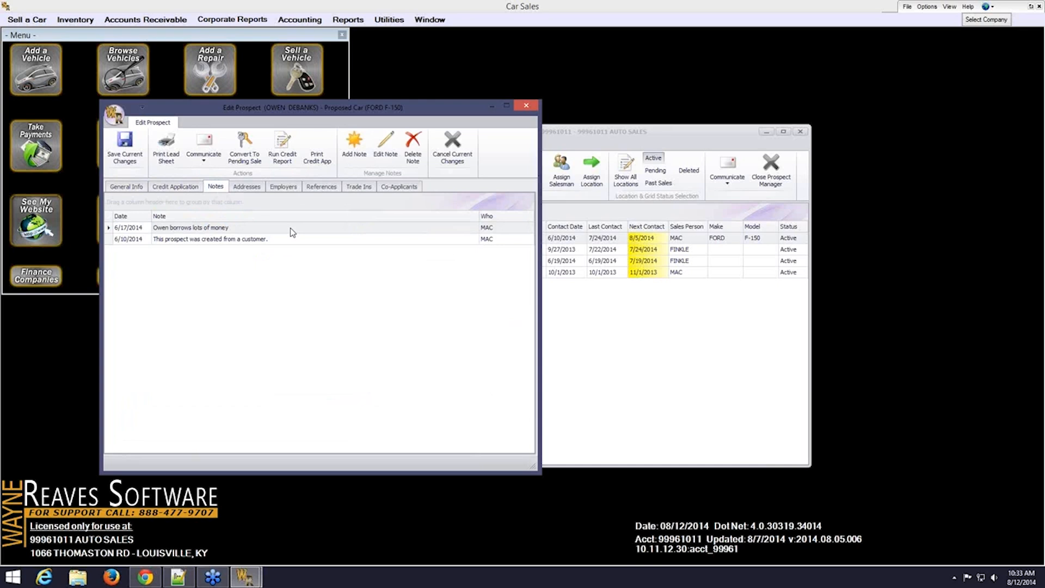
click(253, 191)
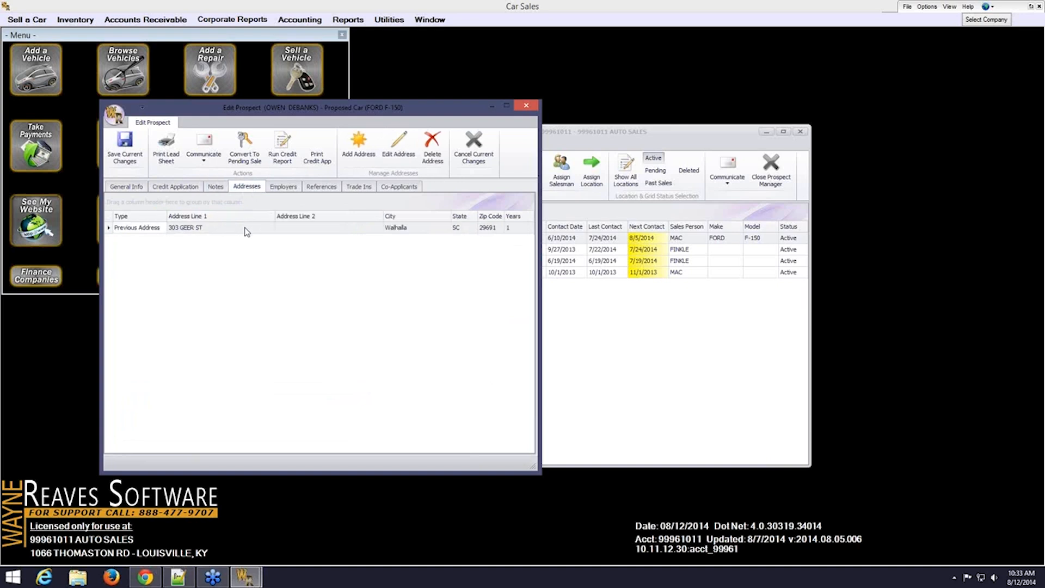
click(283, 186)
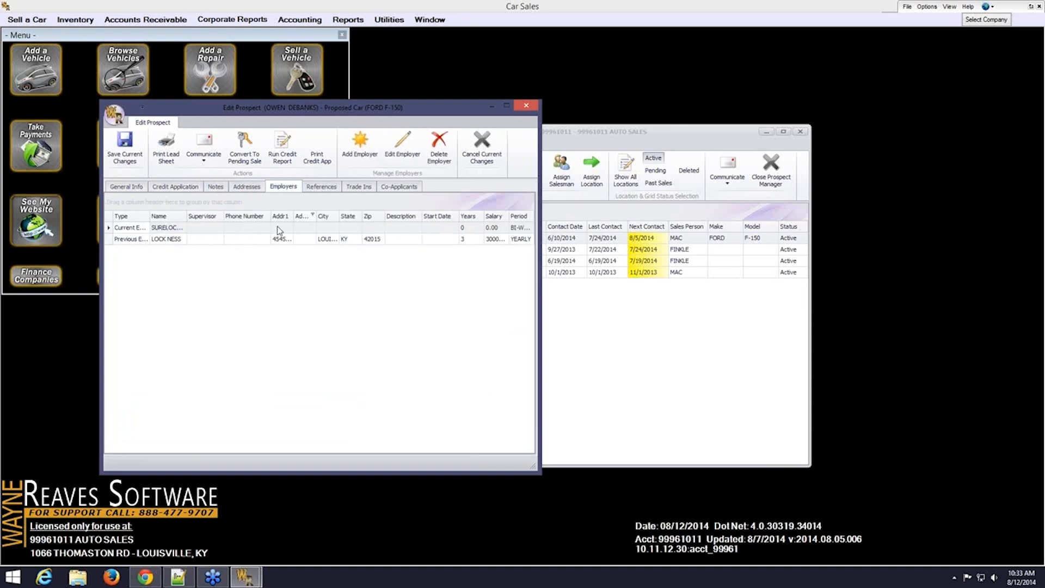
click(319, 187)
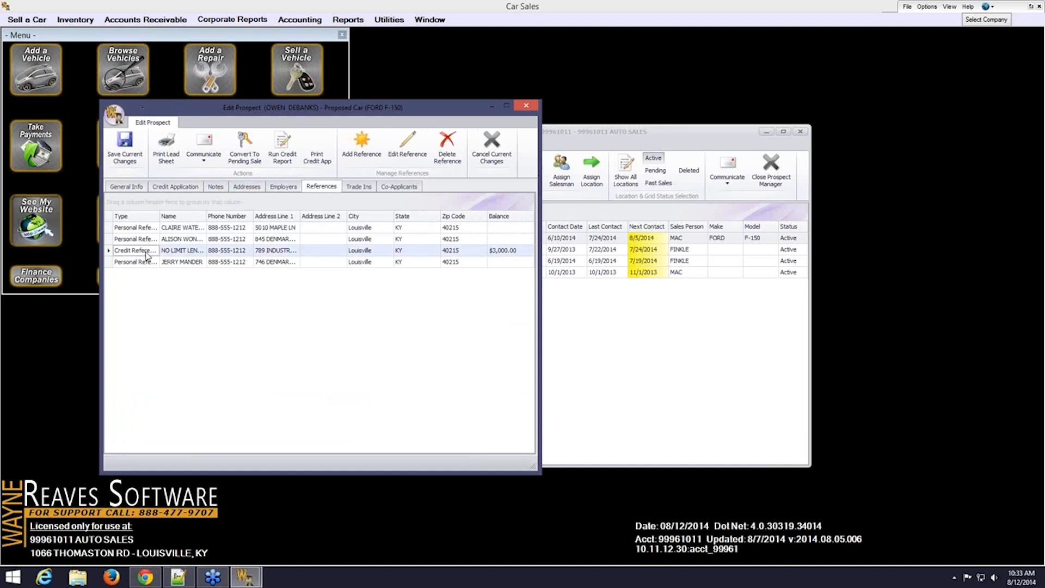
click(359, 187)
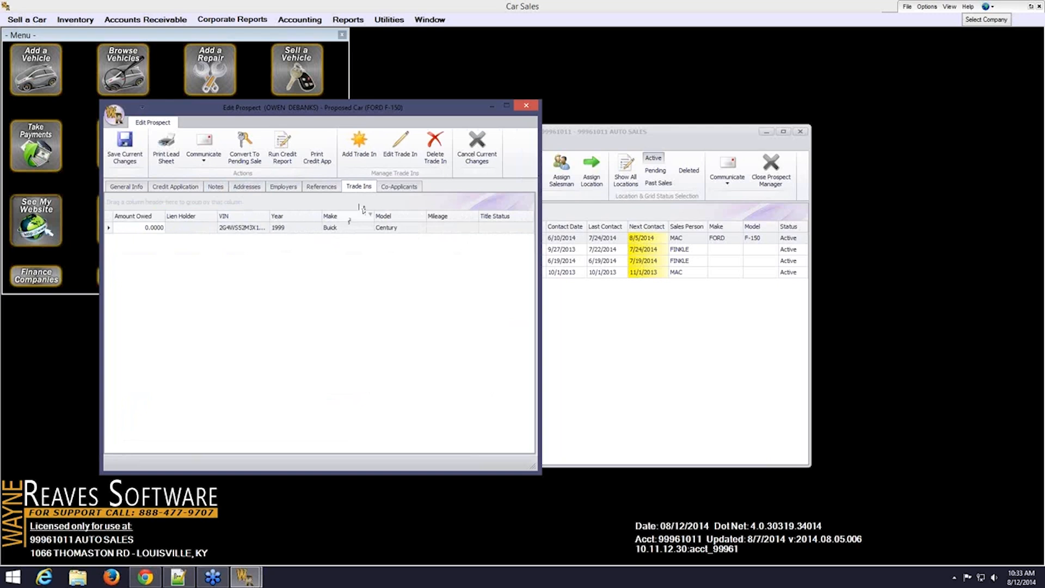
click(394, 190)
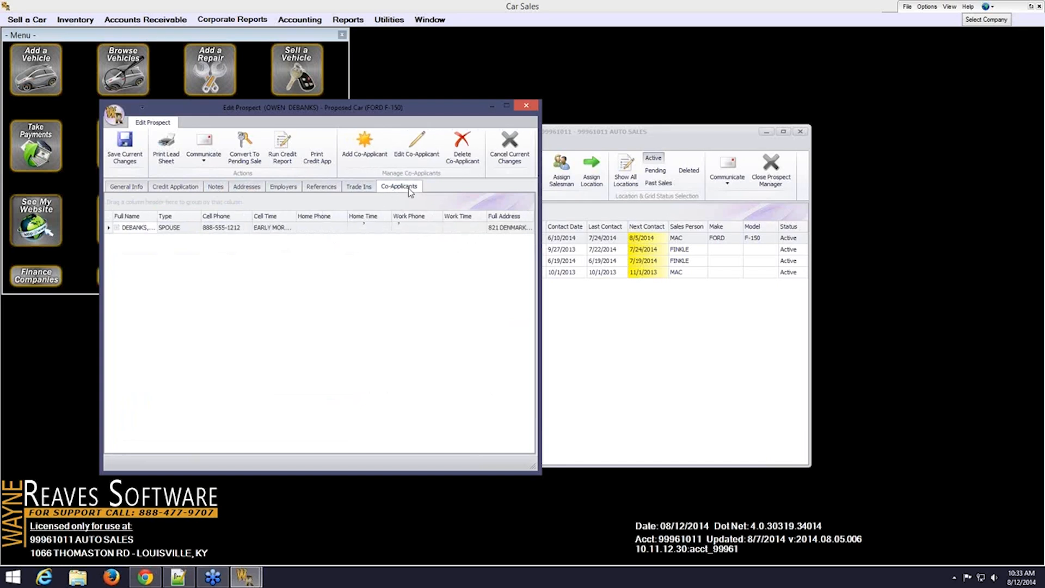
Start a new co-applicant, then cancel and discard the blank form
click(176, 229)
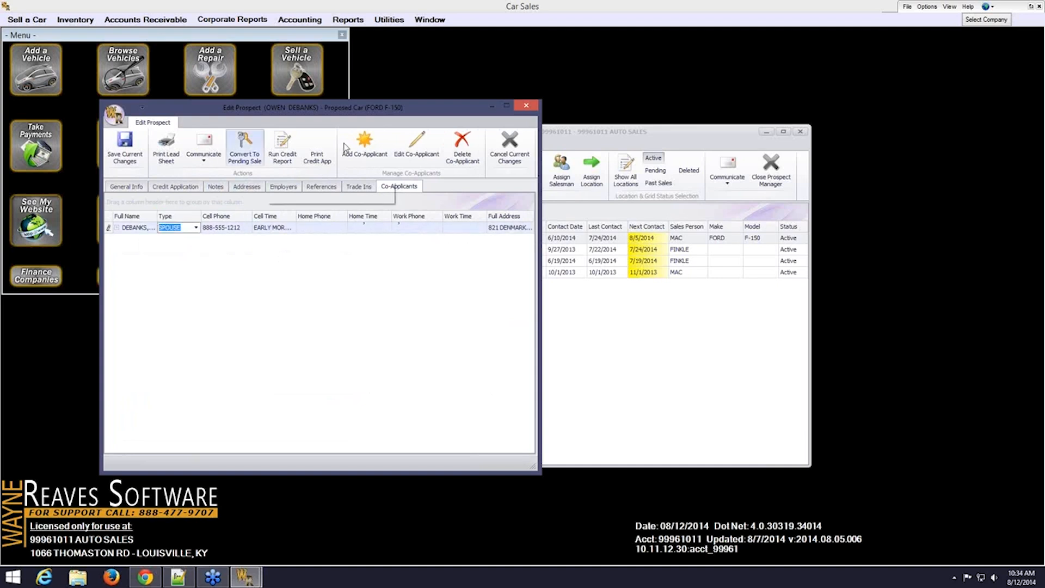
click(369, 146)
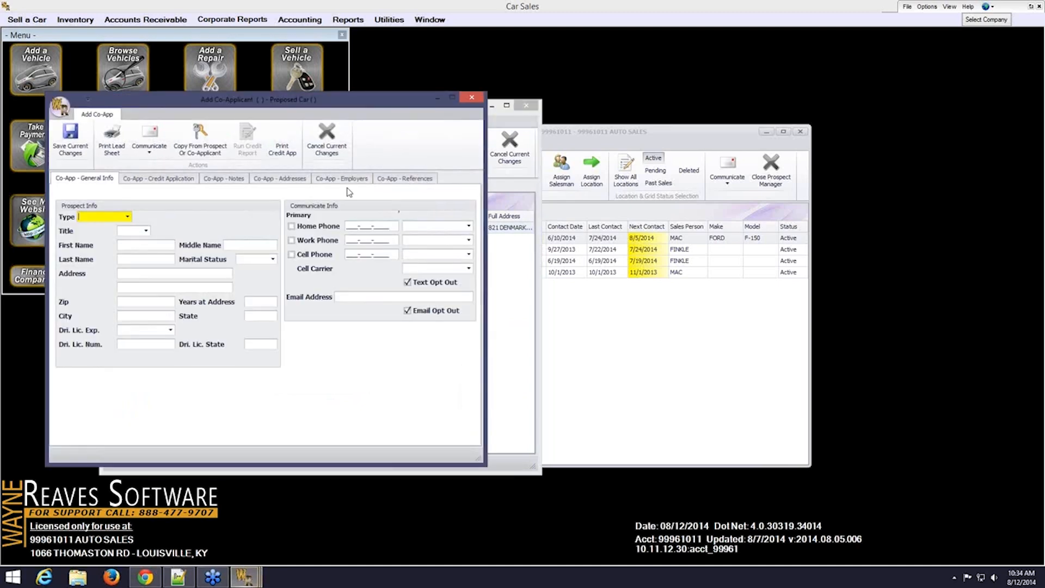
click(312, 147)
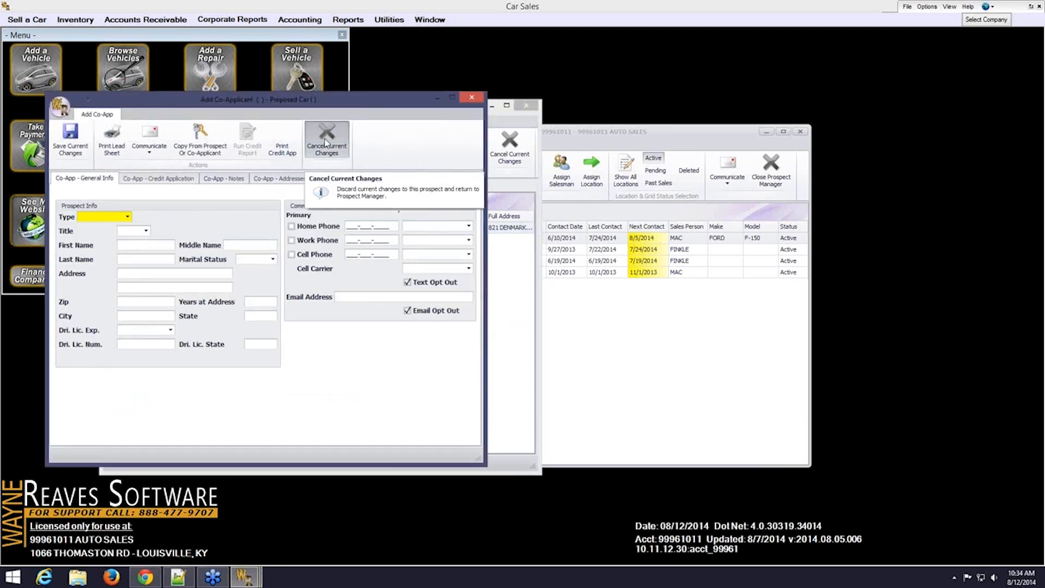
click(512, 329)
Save the spouse co-applicant with type Spouse, then save the prospect from General Info
click(407, 154)
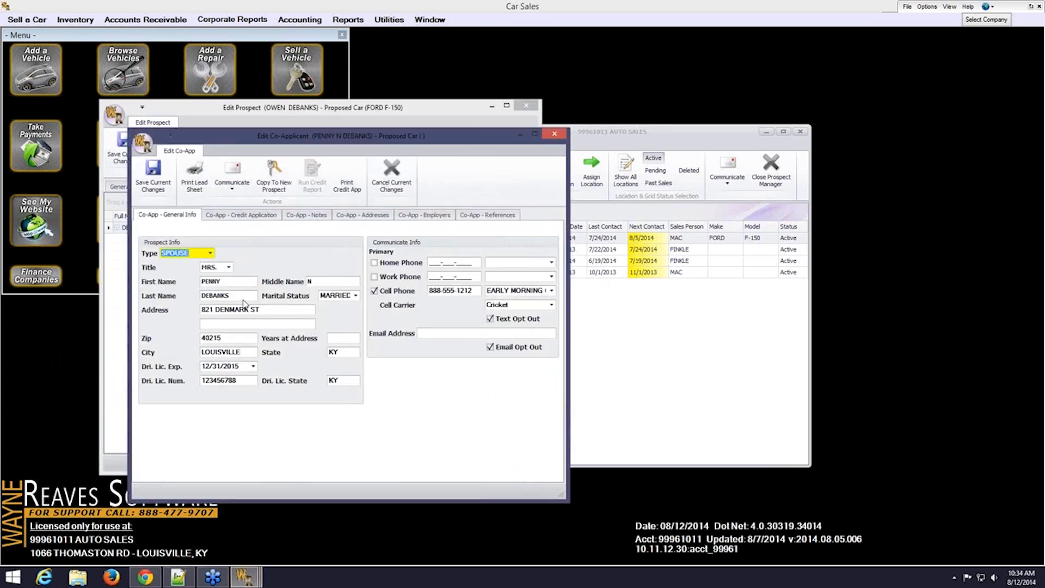
click(211, 254)
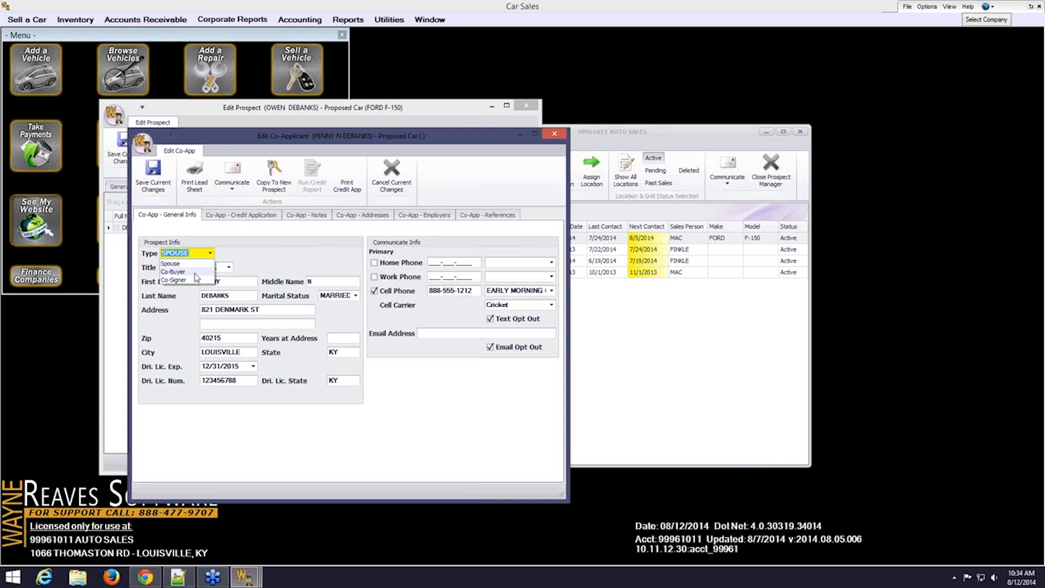
click(257, 250)
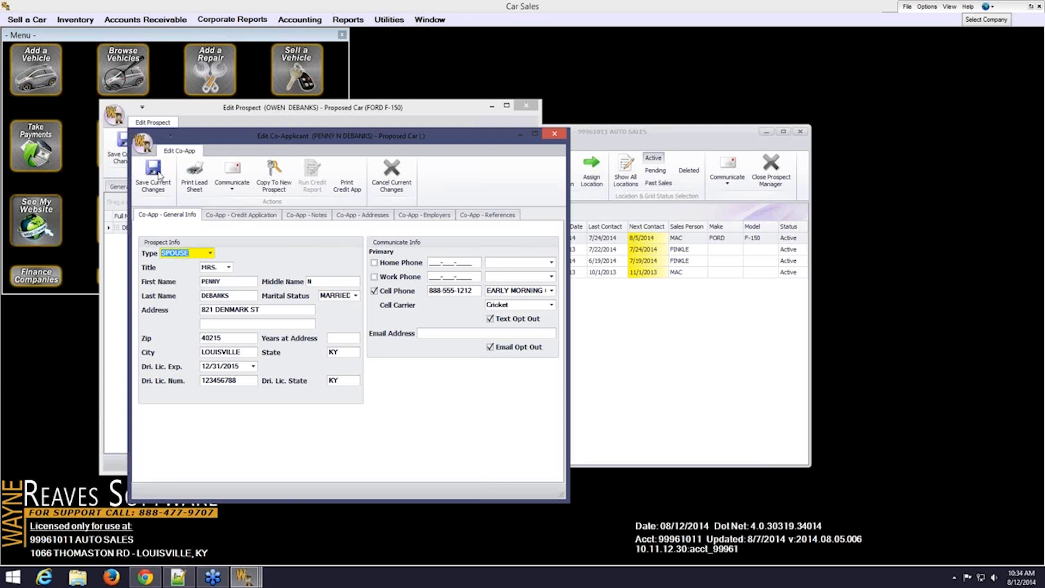
click(151, 174)
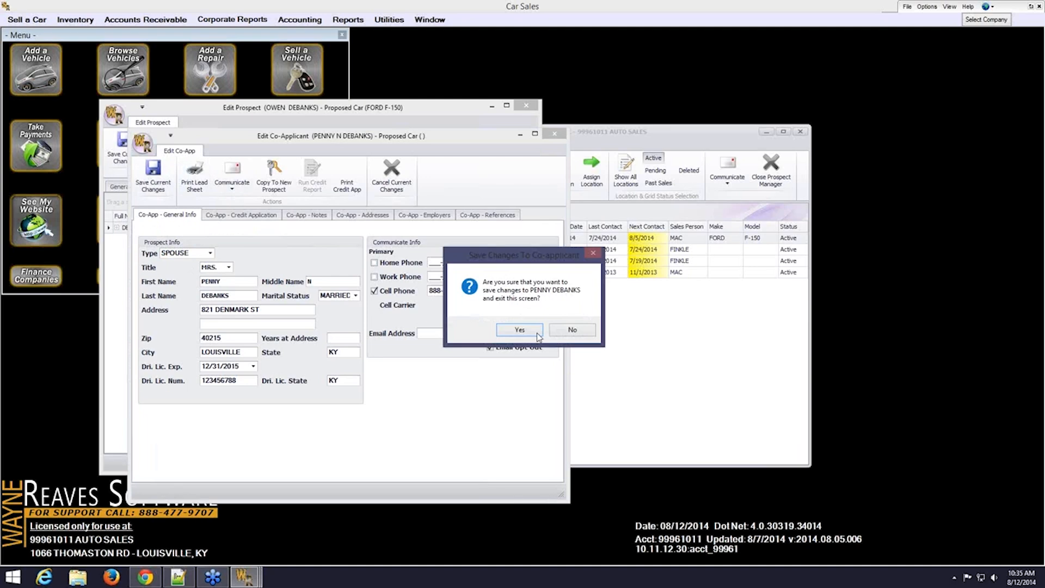
click(531, 329)
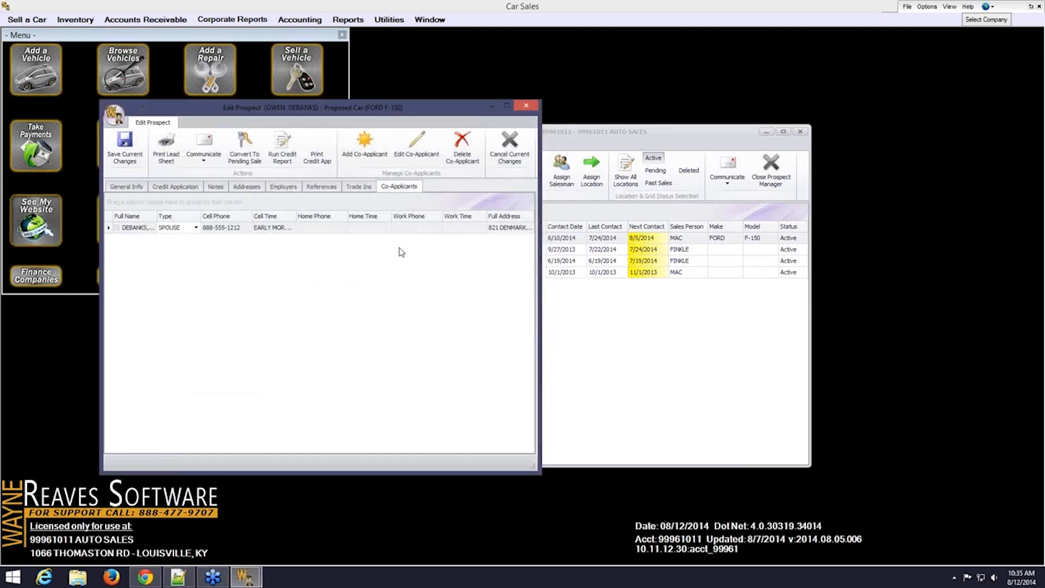
click(127, 187)
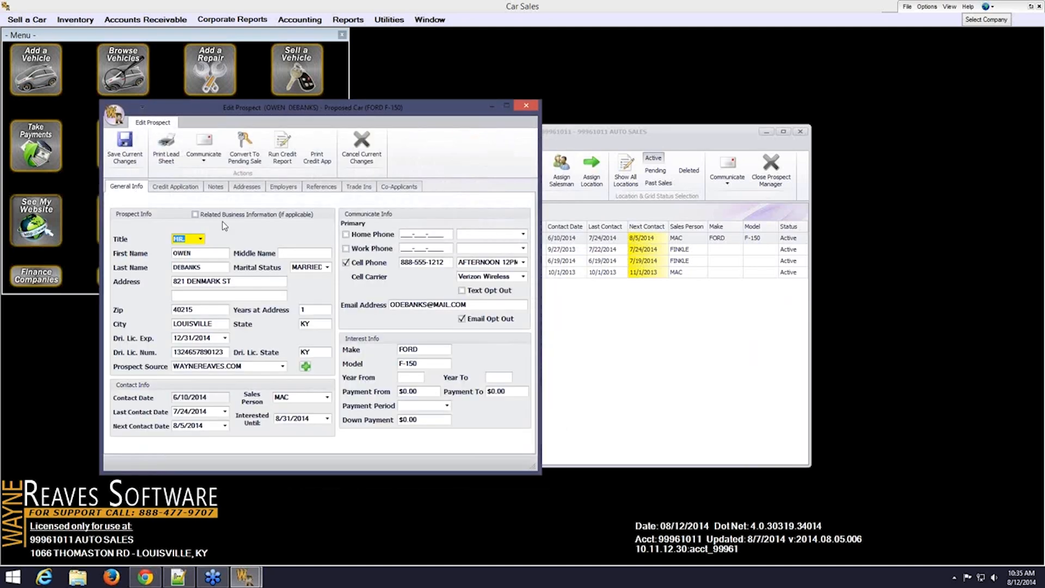
click(130, 148)
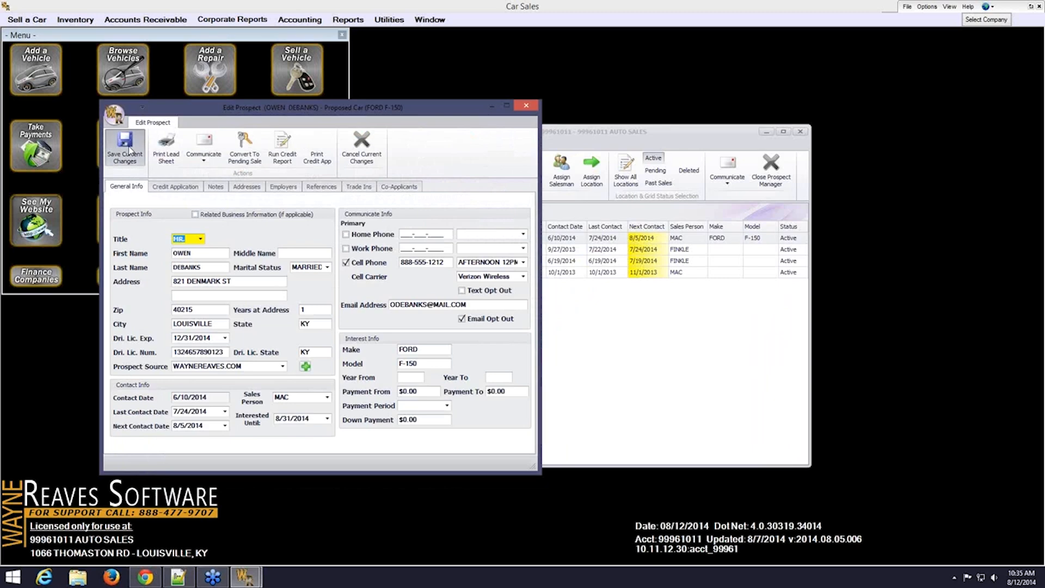
Confirm the prospect save and convert it to a pending sale taxed for KY, Jefferson county
click(522, 330)
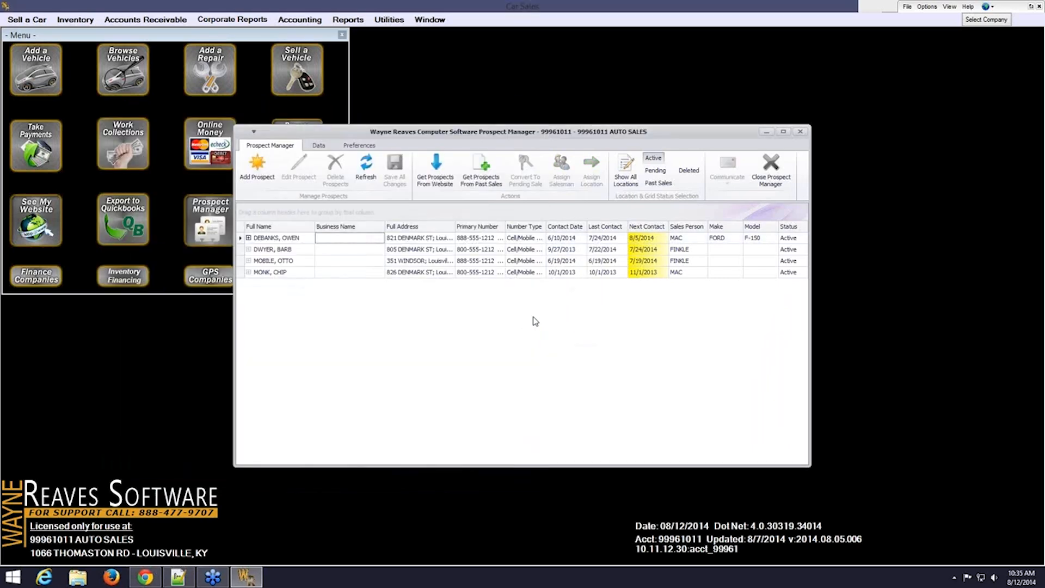
click(348, 242)
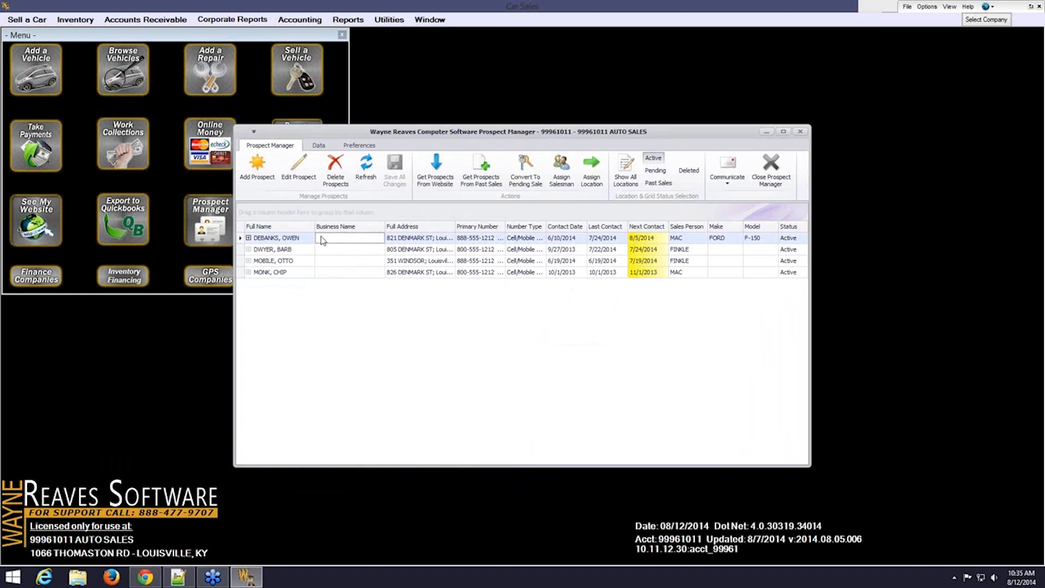
click(535, 171)
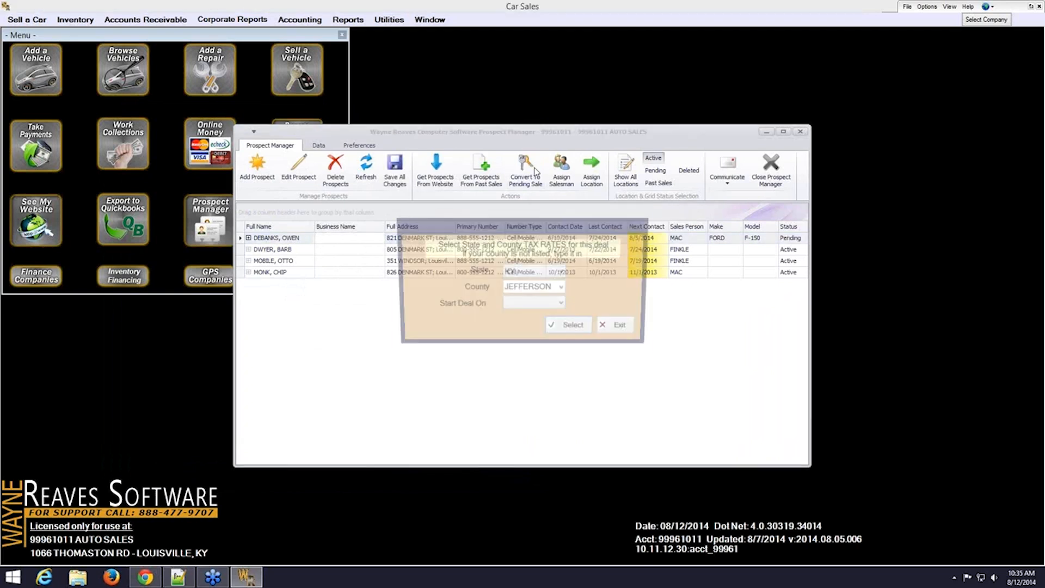
click(524, 324)
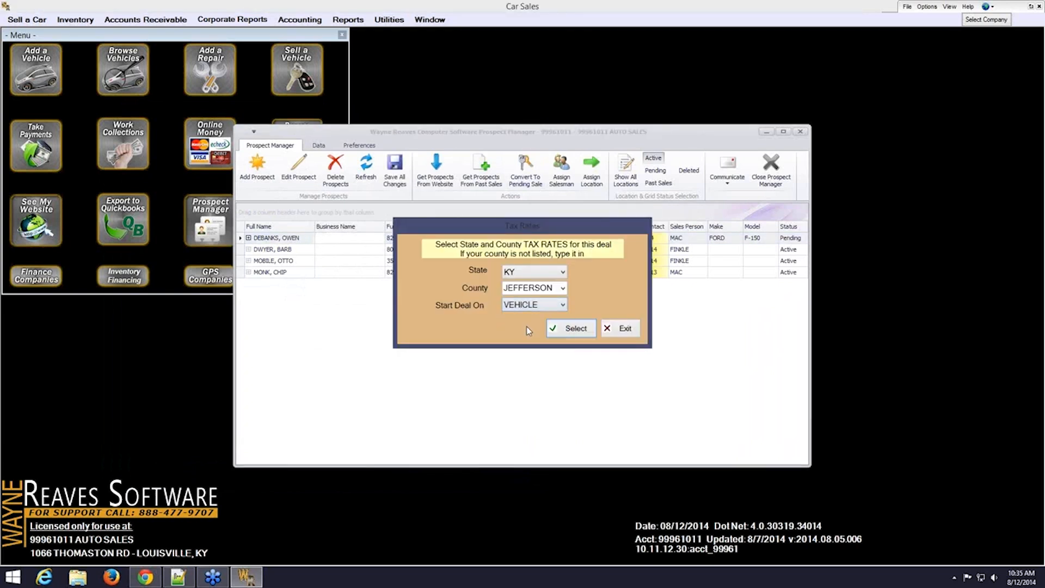
click(565, 328)
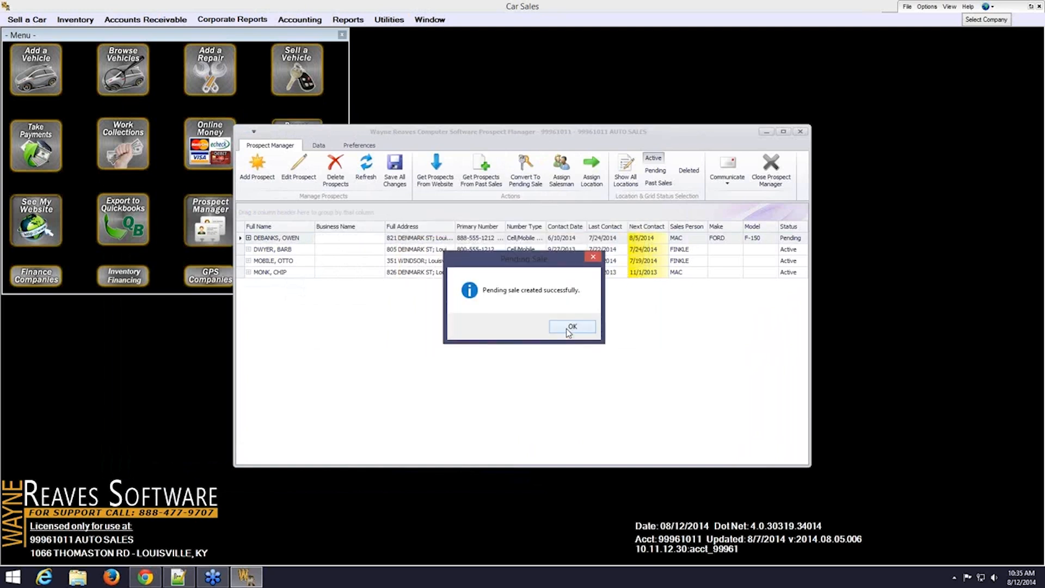
click(569, 328)
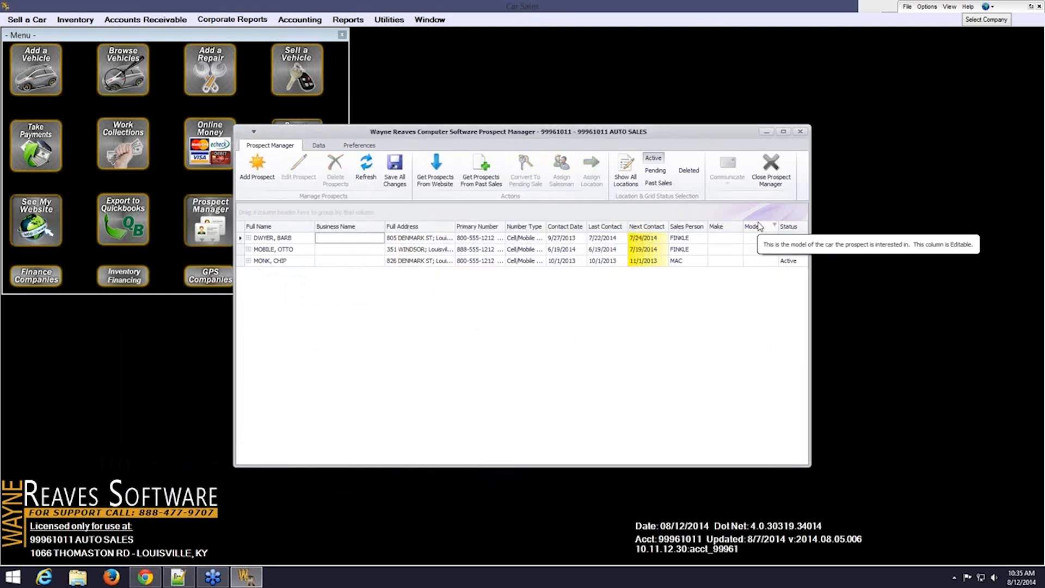
Close Prospect Manager, agreeing to save changes and confirming the close
click(771, 163)
click(548, 330)
click(562, 327)
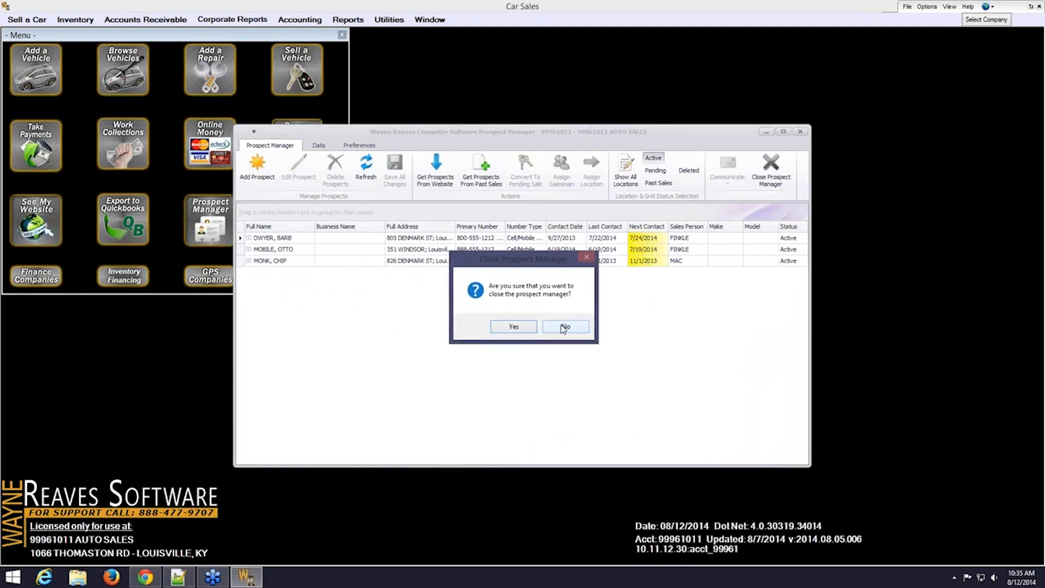
click(530, 326)
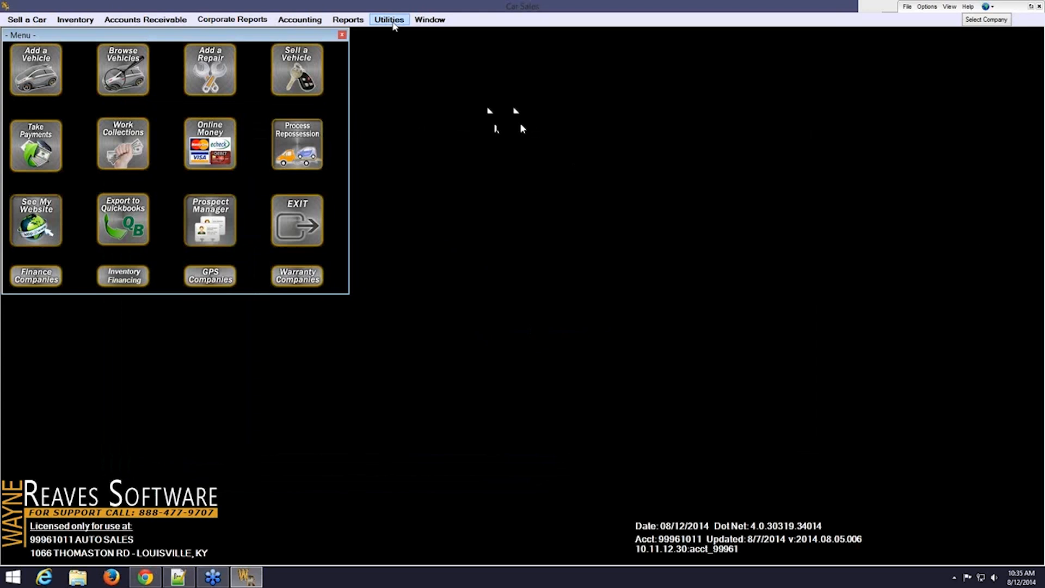
Under Utilities > 3a. Lienholders, edit the defaults for PAYMENT DEVELOPMENT QUALITY FINANCE, INC
click(390, 20)
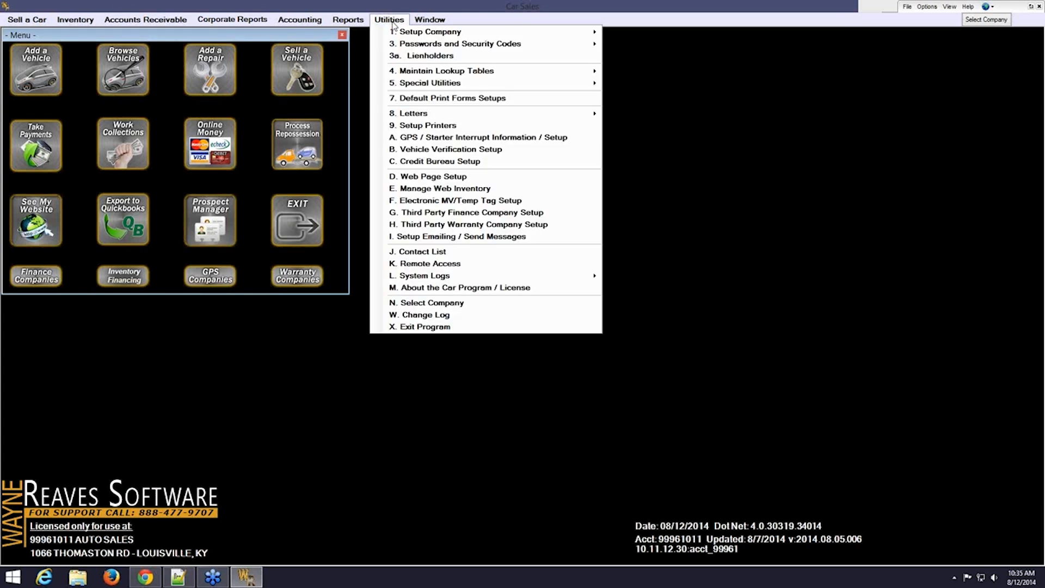
click(471, 57)
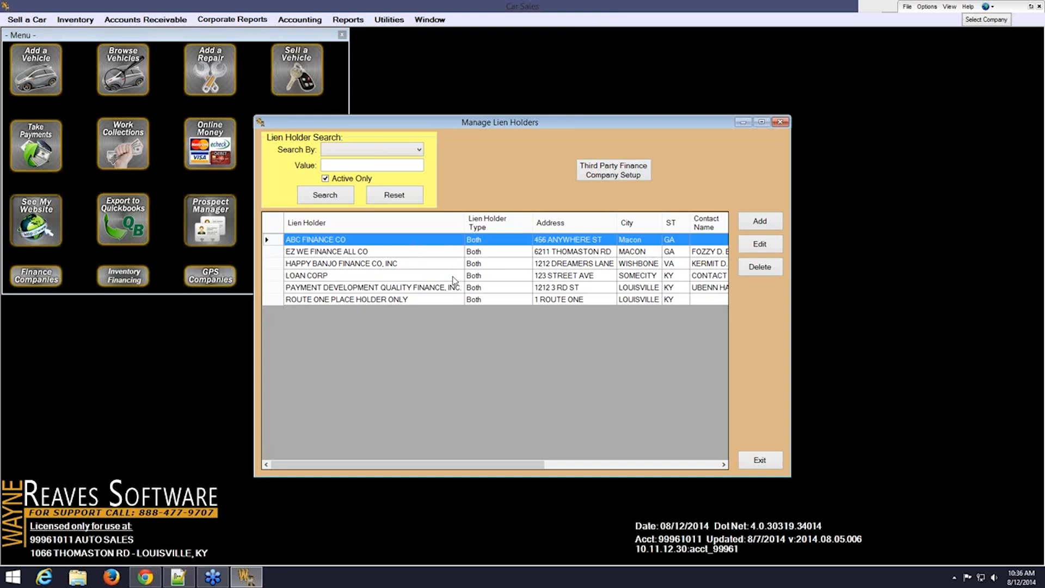
click(418, 288)
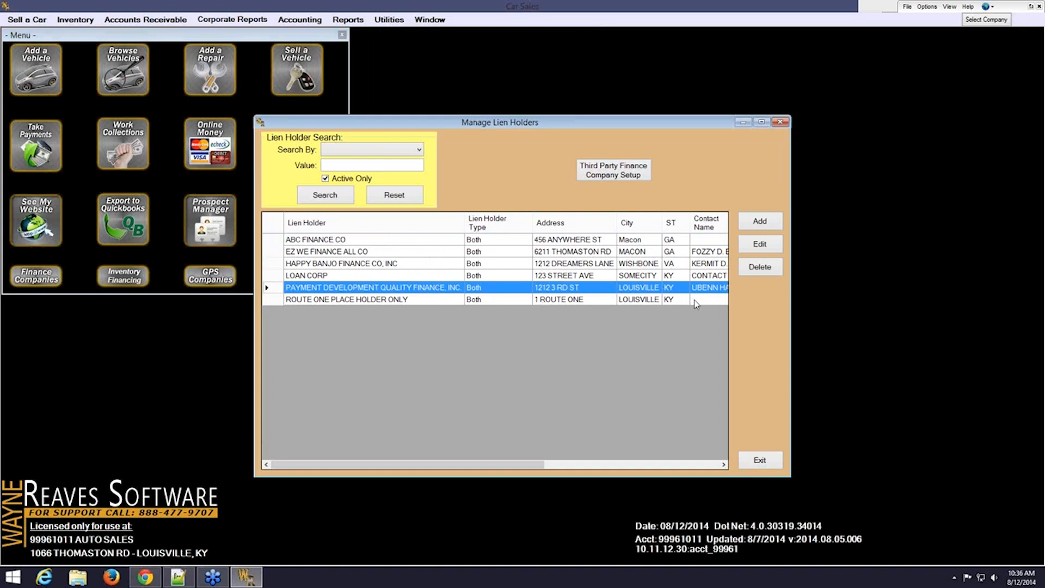
click(768, 246)
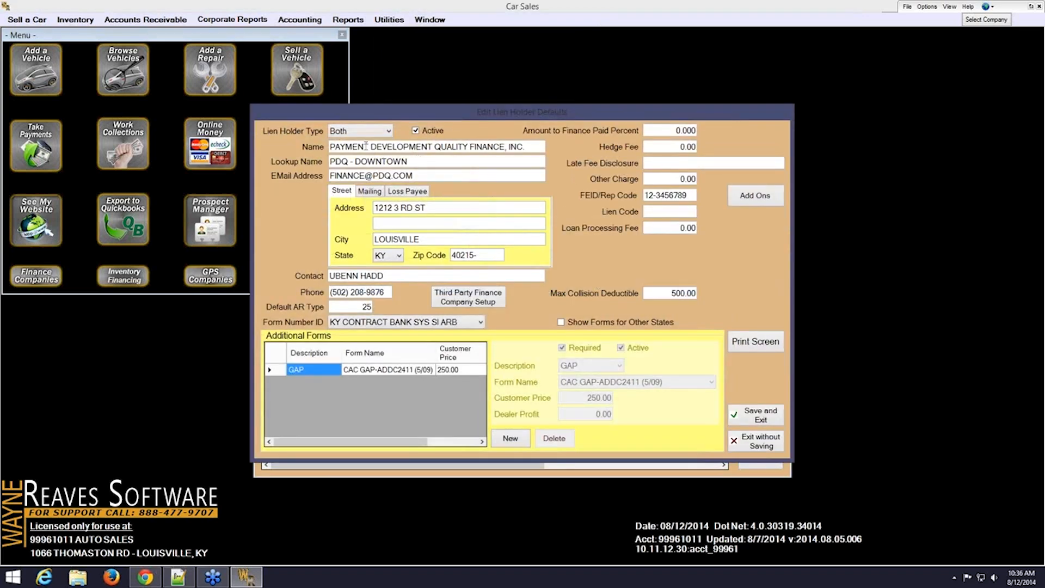
click(390, 133)
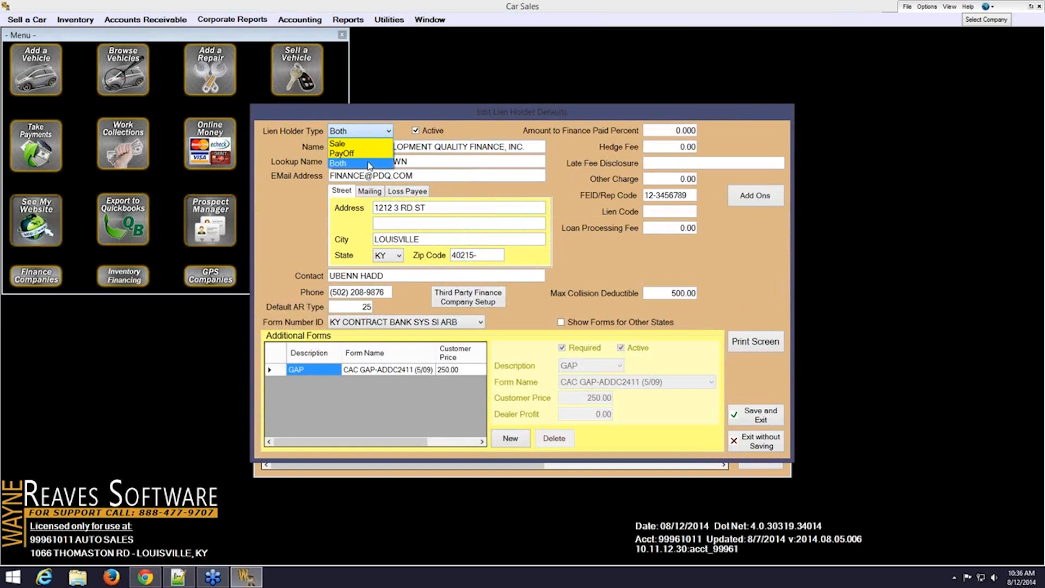
click(369, 163)
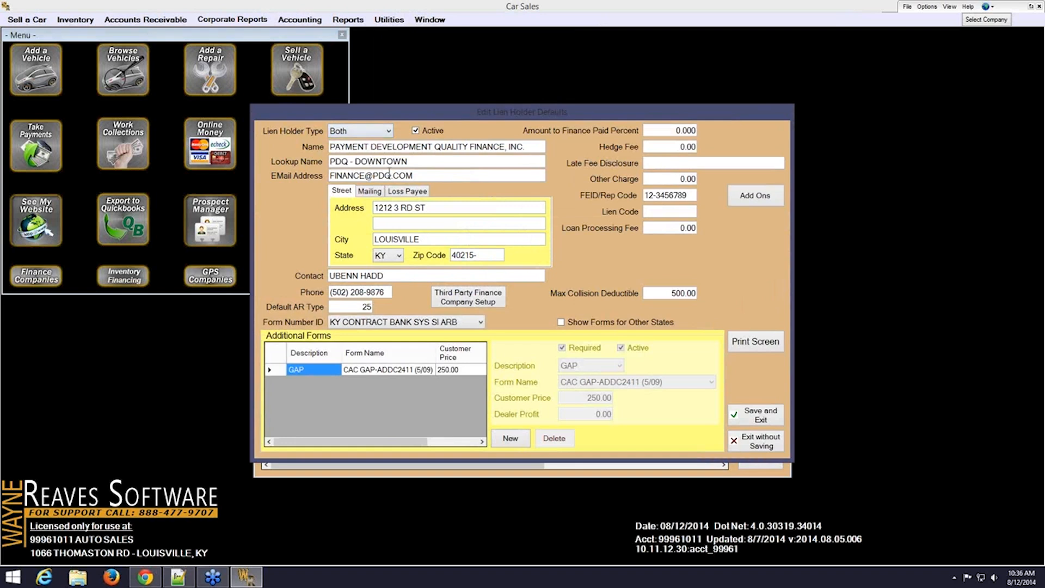
click(523, 146)
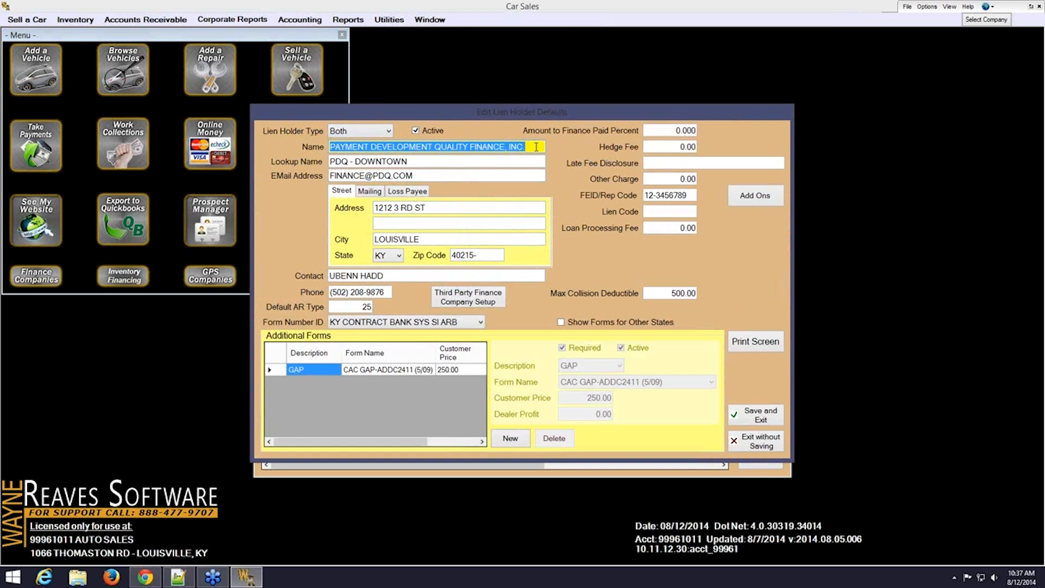
click(461, 162)
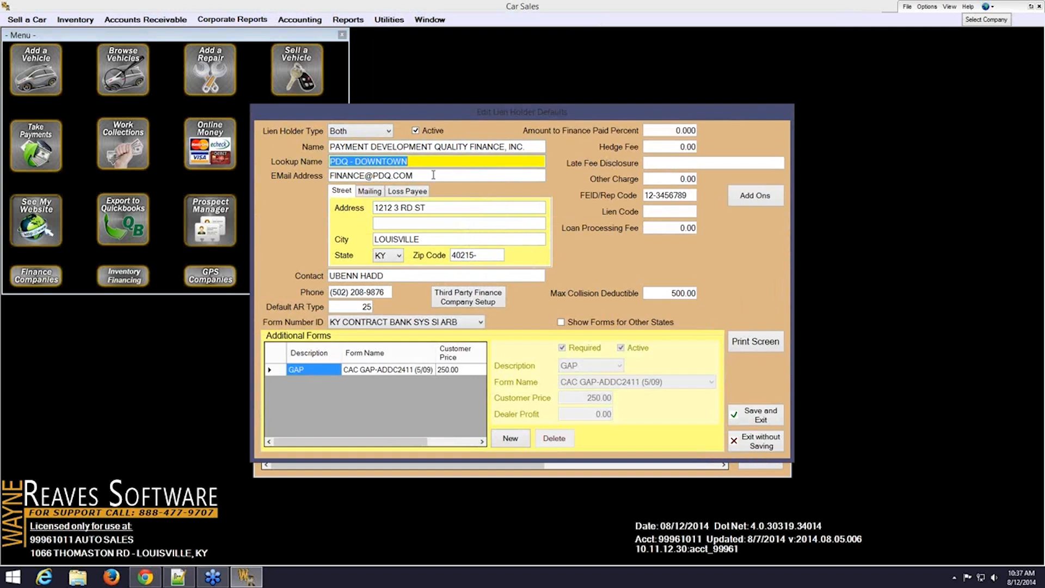
key(Tab)
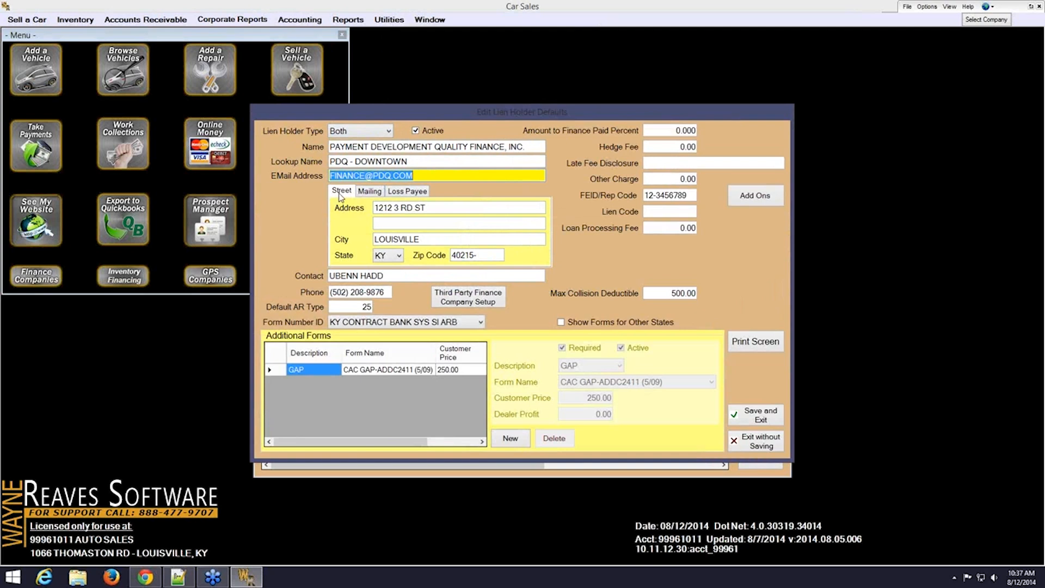
Check PDQ's mailing, loss payee and street addresses
click(363, 196)
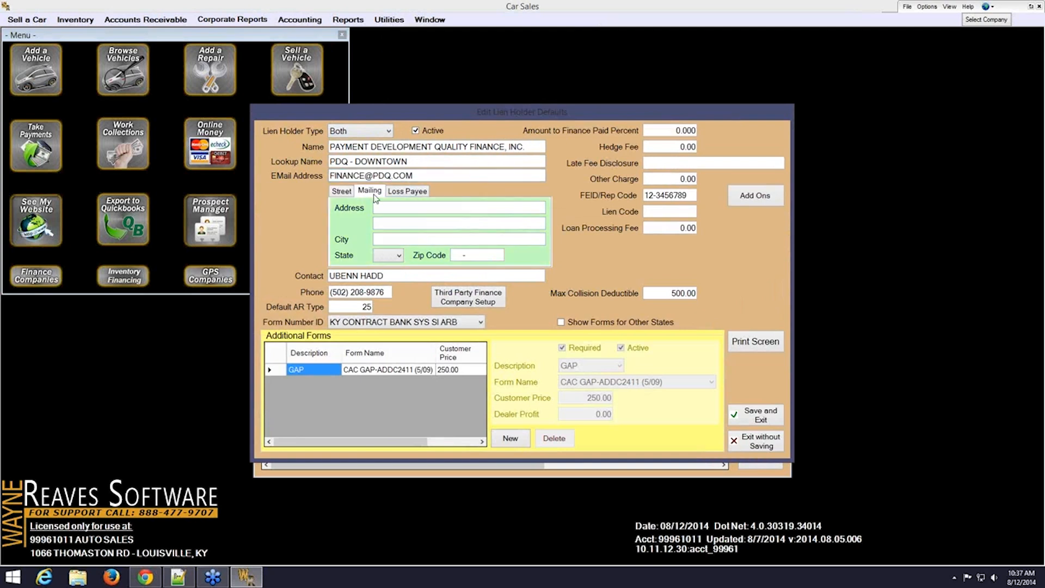
click(400, 195)
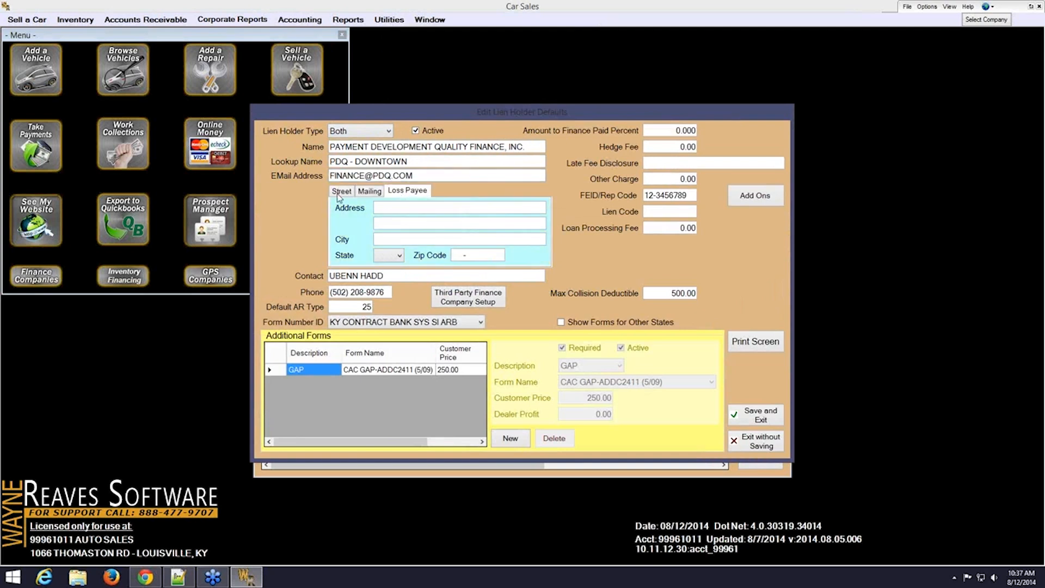
click(334, 191)
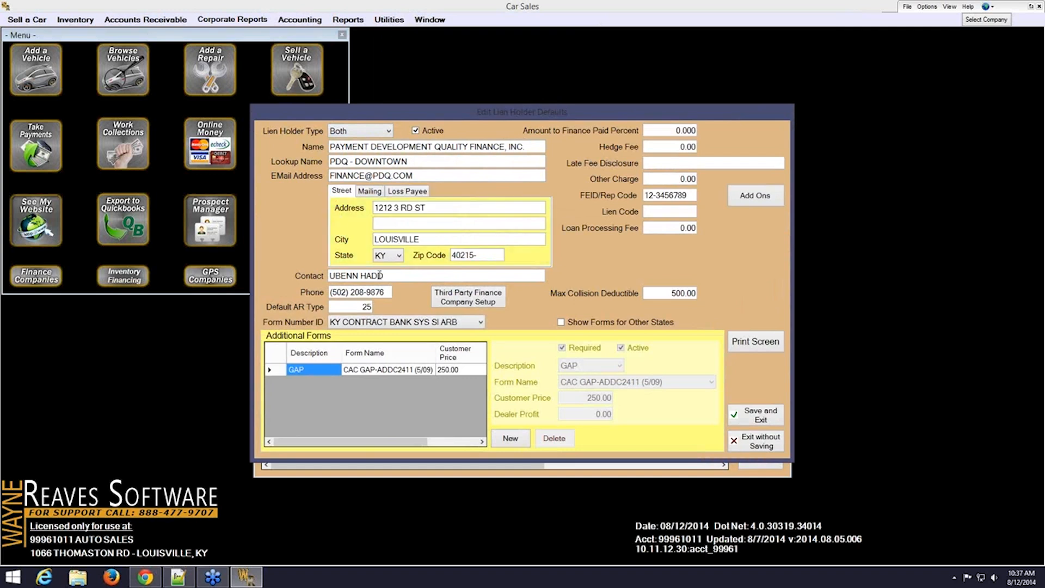
Step through PDQ's contact, phone and default AR type, then show the contract form numbers
click(393, 277)
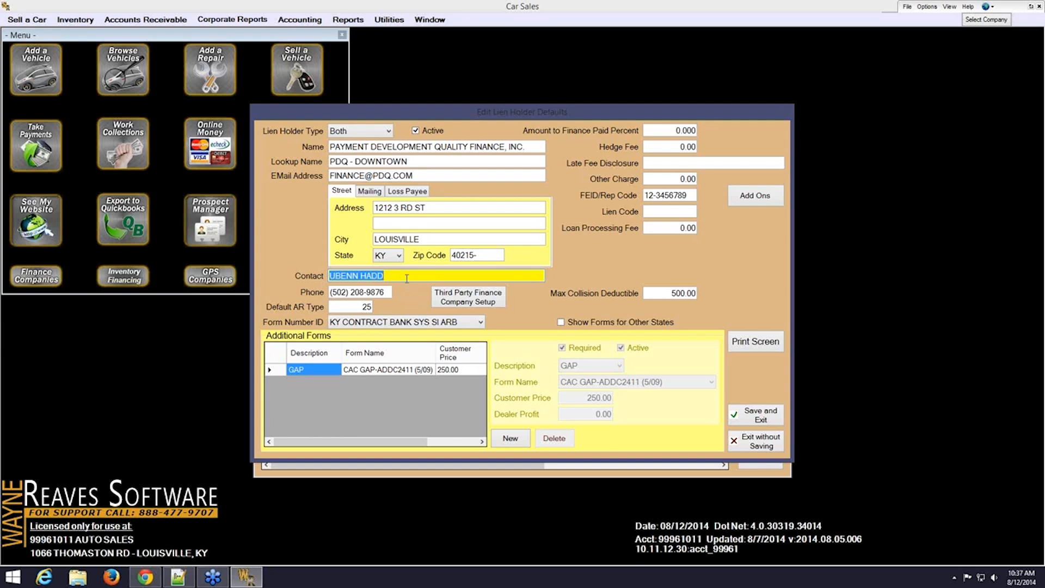
key(Tab)
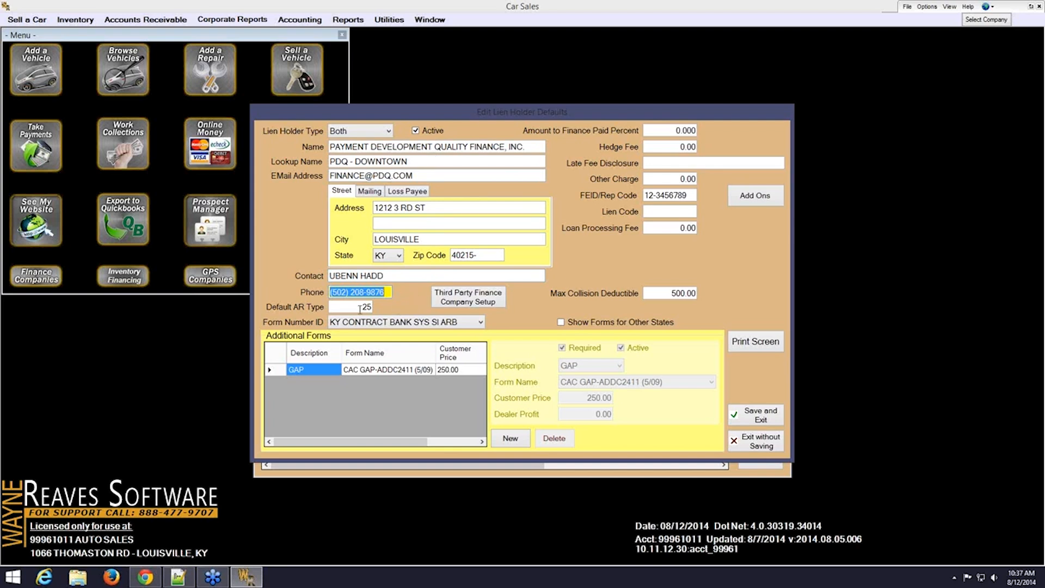
key(Tab)
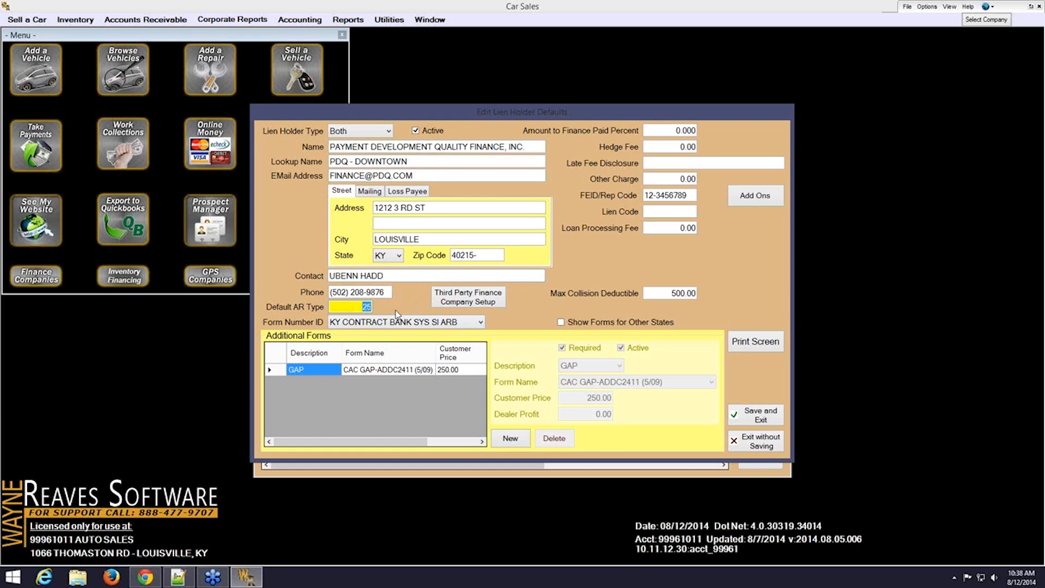
click(479, 322)
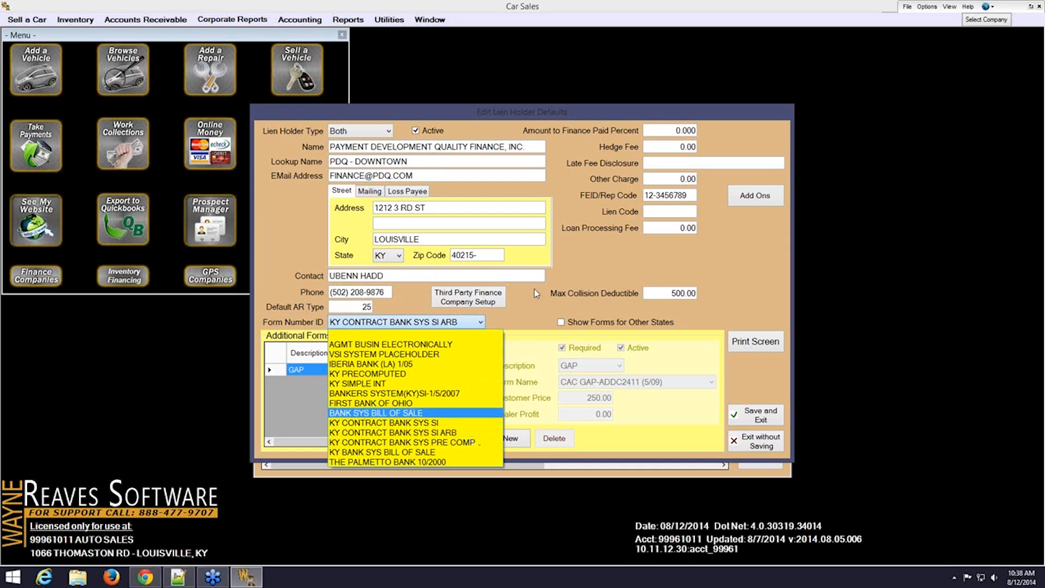
click(554, 292)
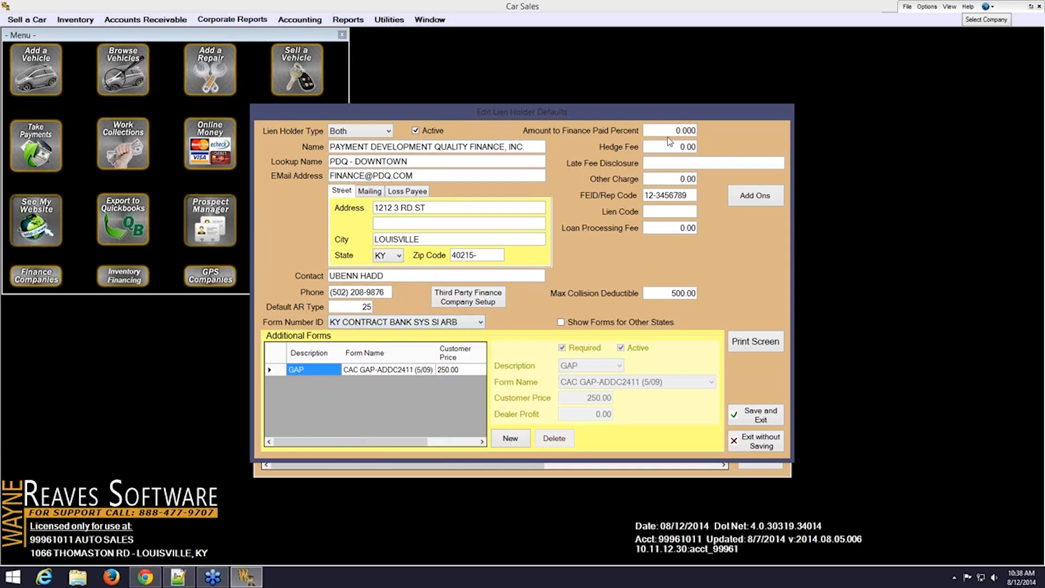
click(681, 194)
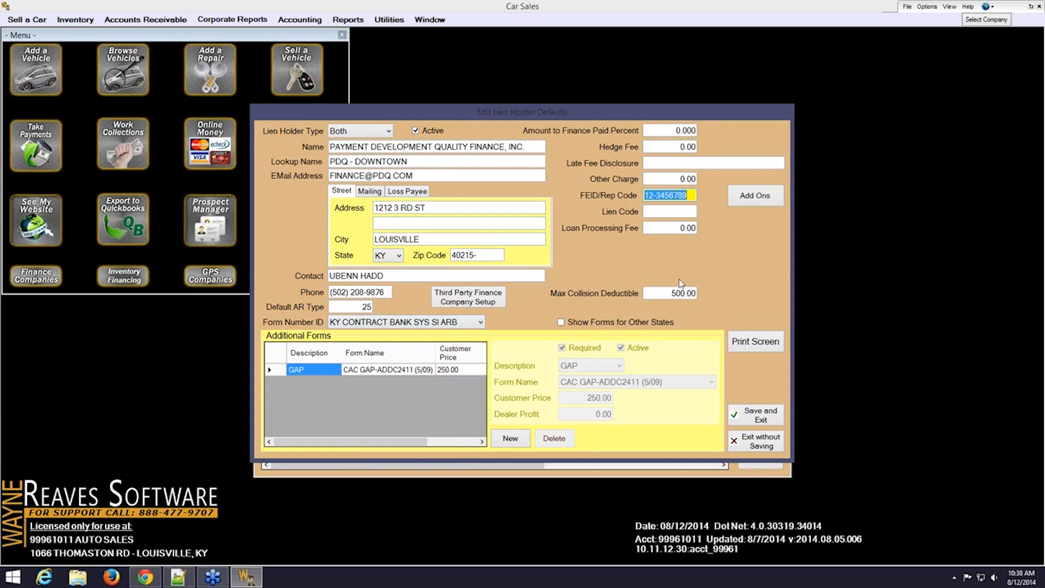
click(658, 293)
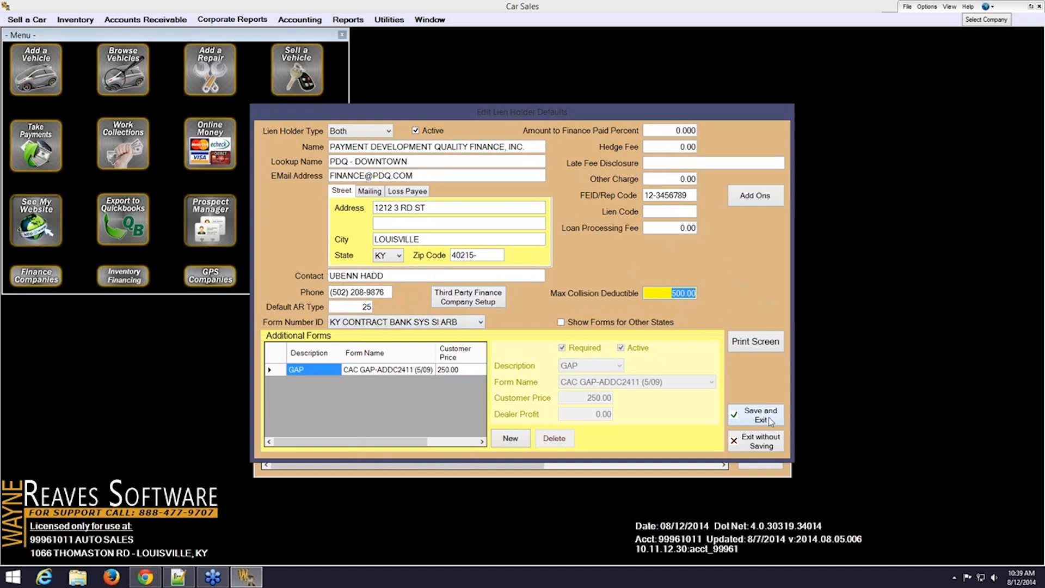
Review RouteOne in Third Party Finance Company Setup, then save PDQ's lien holder defaults and exit
click(482, 298)
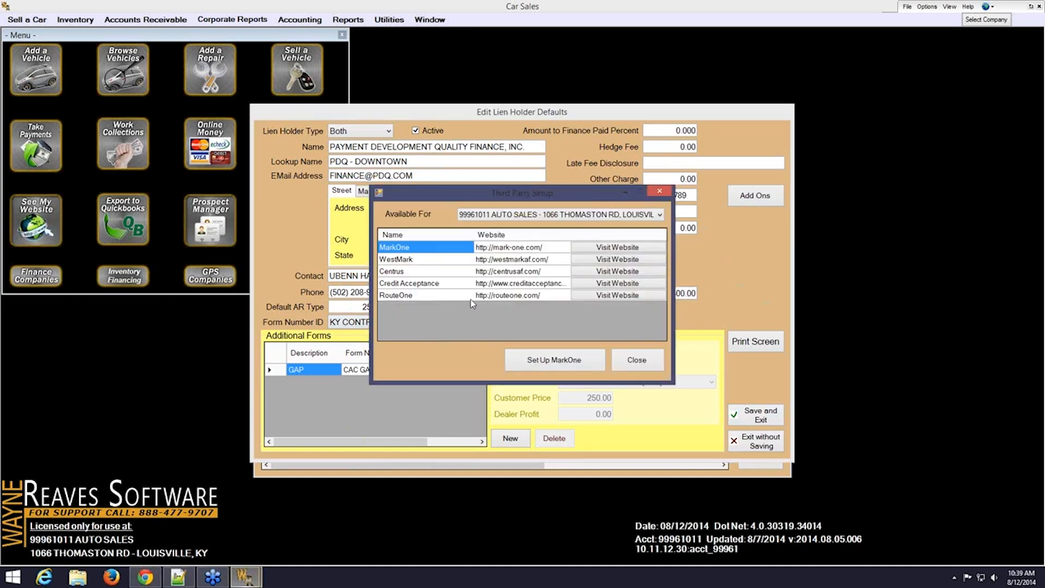
click(445, 297)
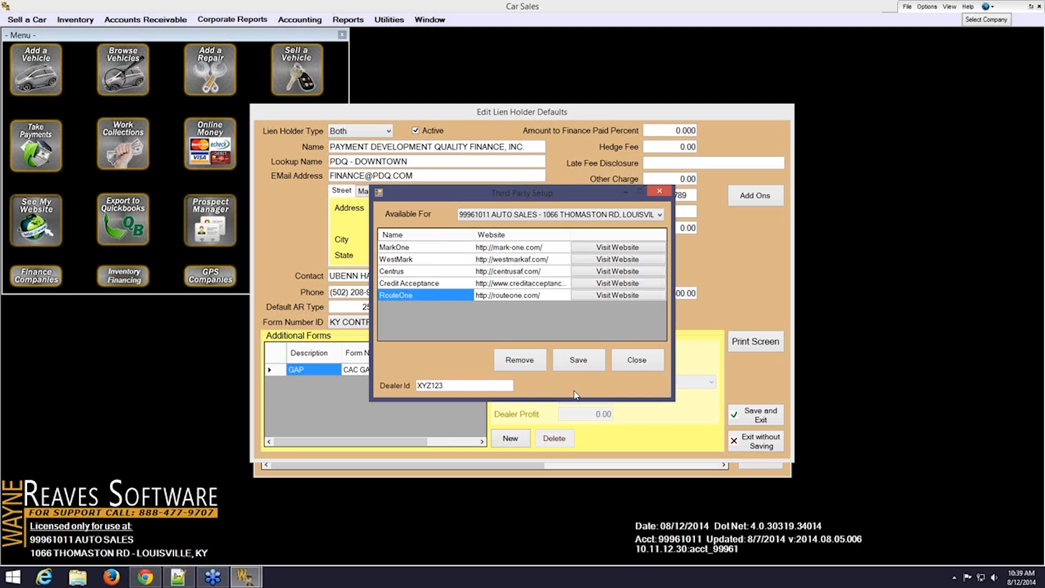
click(638, 361)
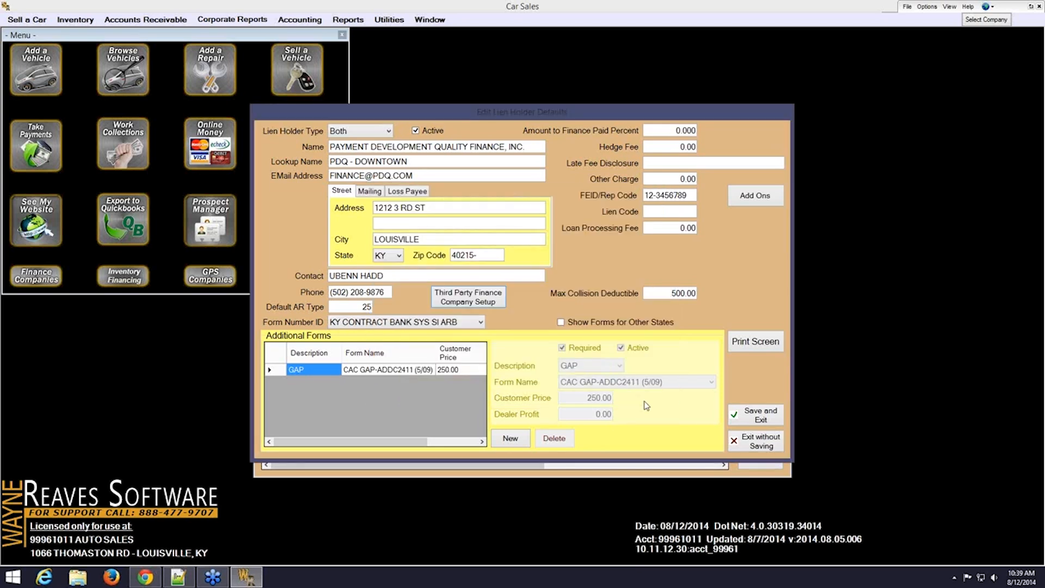
click(760, 418)
click(760, 458)
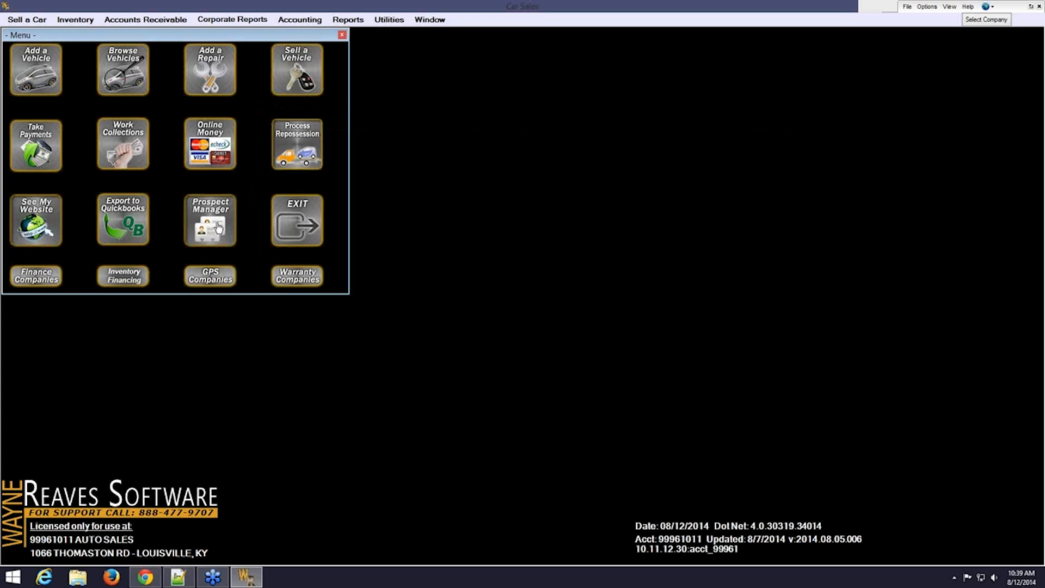
Reload the 8/12/2014 pending deal, pick the 2003 Ford F-150 and accept the salvage-title warning
click(27, 21)
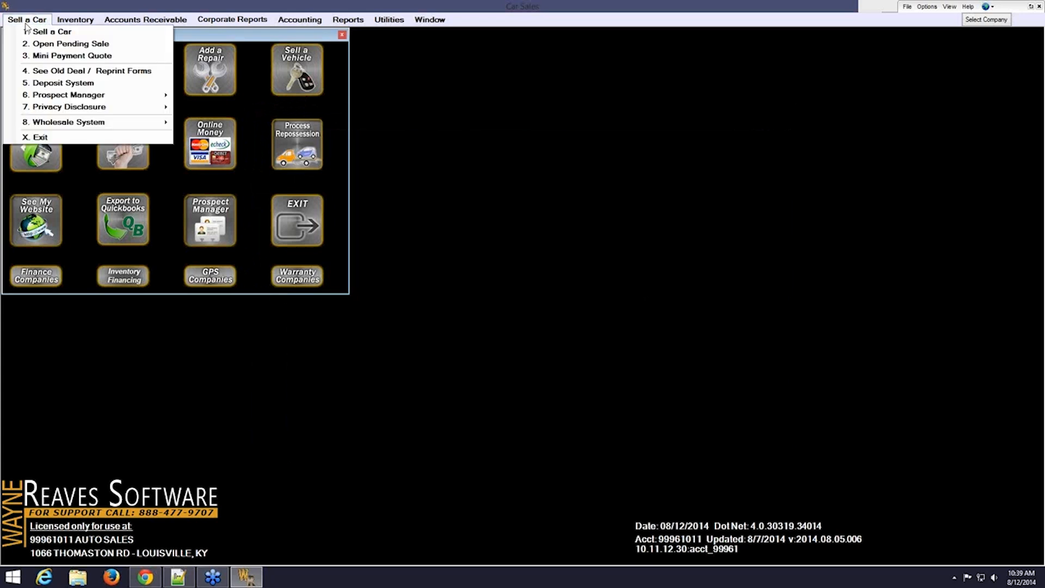
click(134, 46)
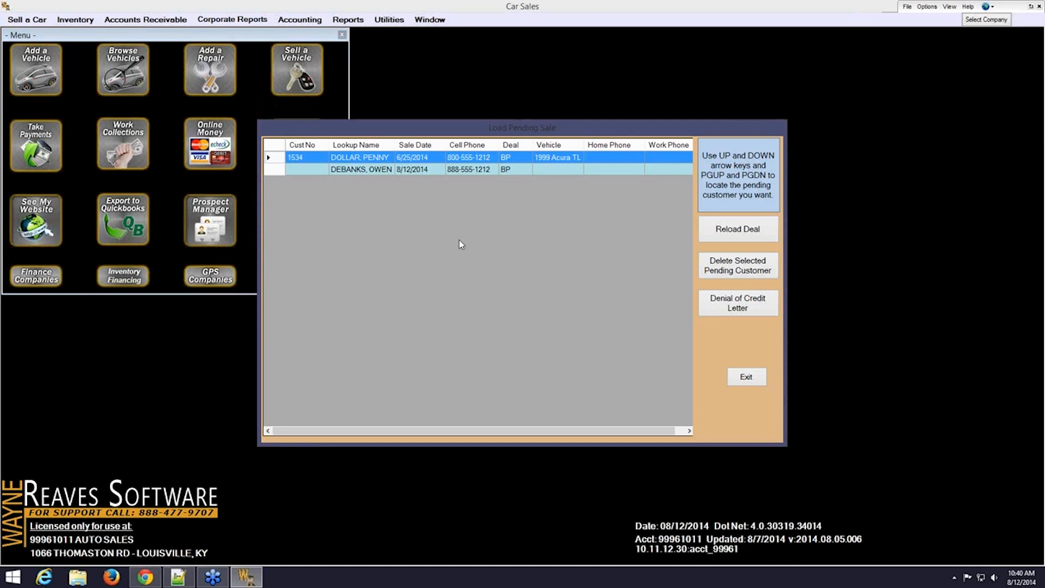
click(342, 170)
click(733, 230)
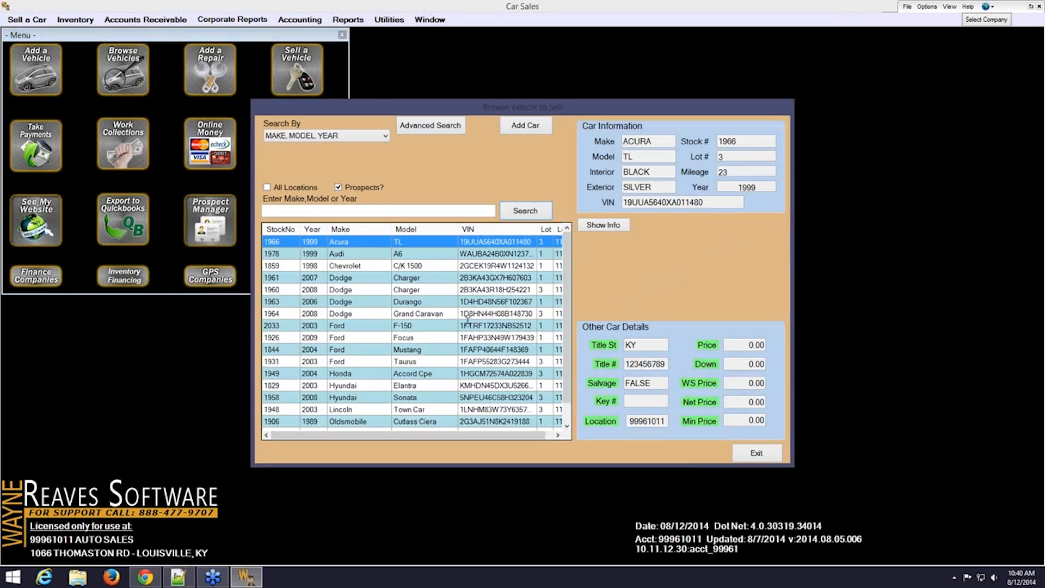
double_click(435, 331)
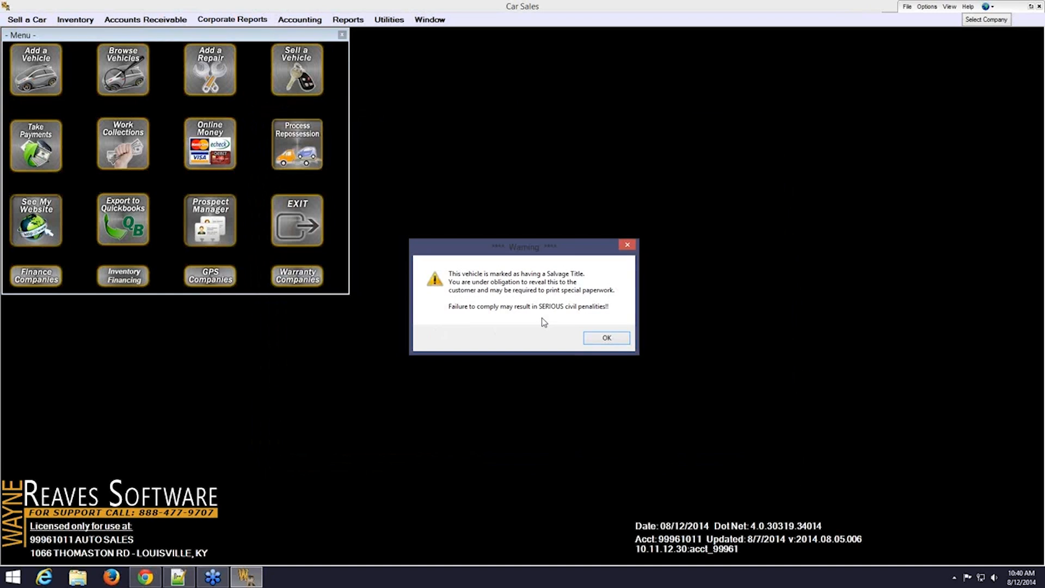
click(598, 338)
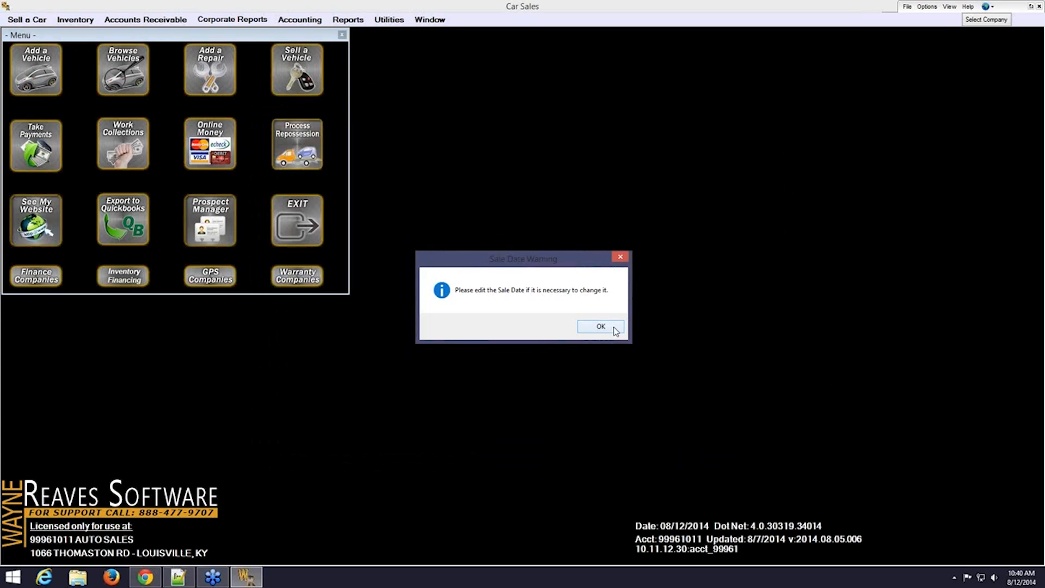
Dismiss the sale date warning and enter 120401 as the F-150's current miles
click(600, 327)
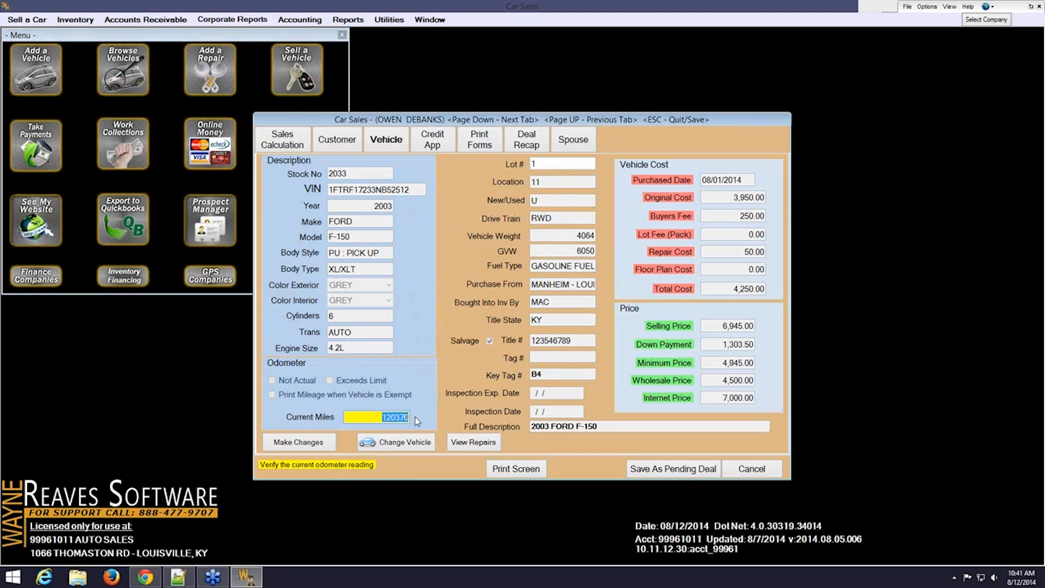
text(120401)
click(300, 140)
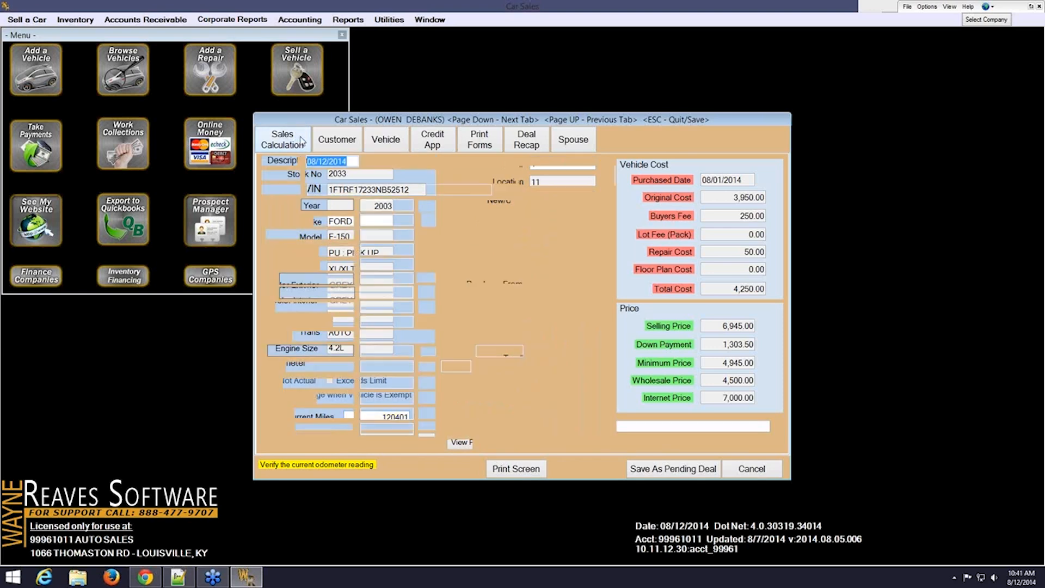
Make it an Outside Deal with PDQ - DOWNTOWN as lienholder, then review selling price and dealer fee
double_click(350, 163)
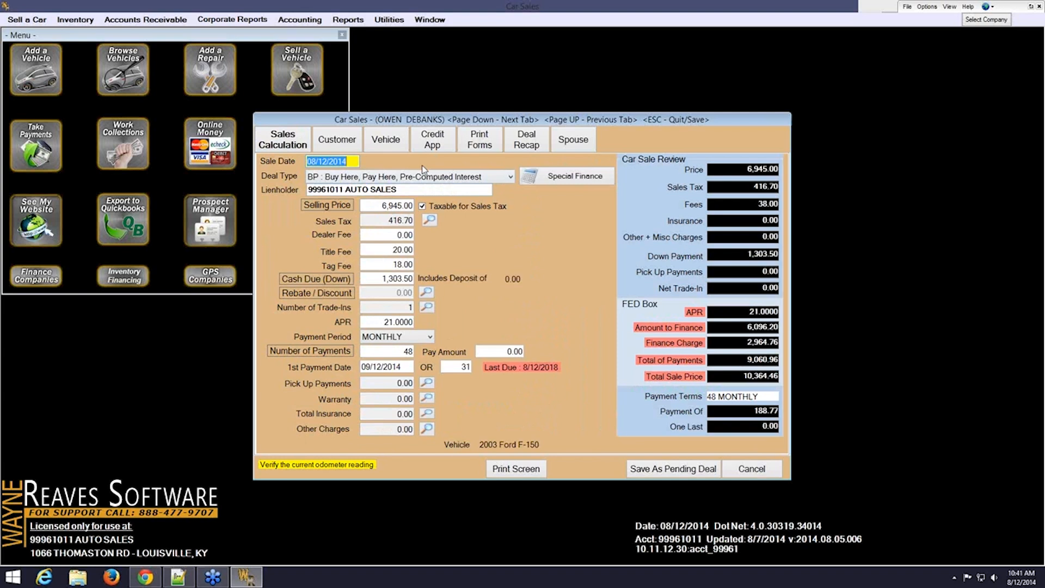
click(512, 177)
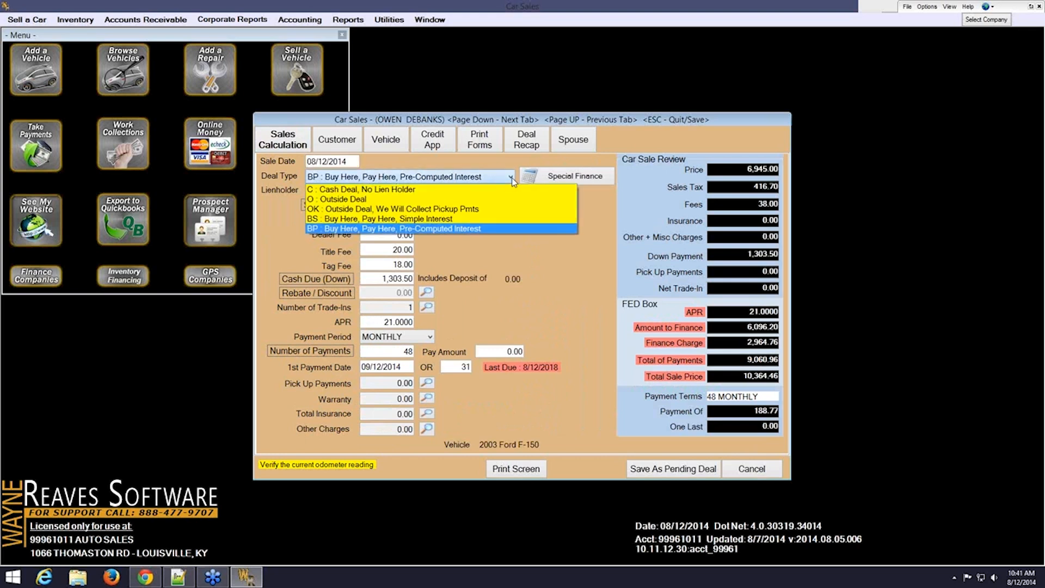
click(409, 199)
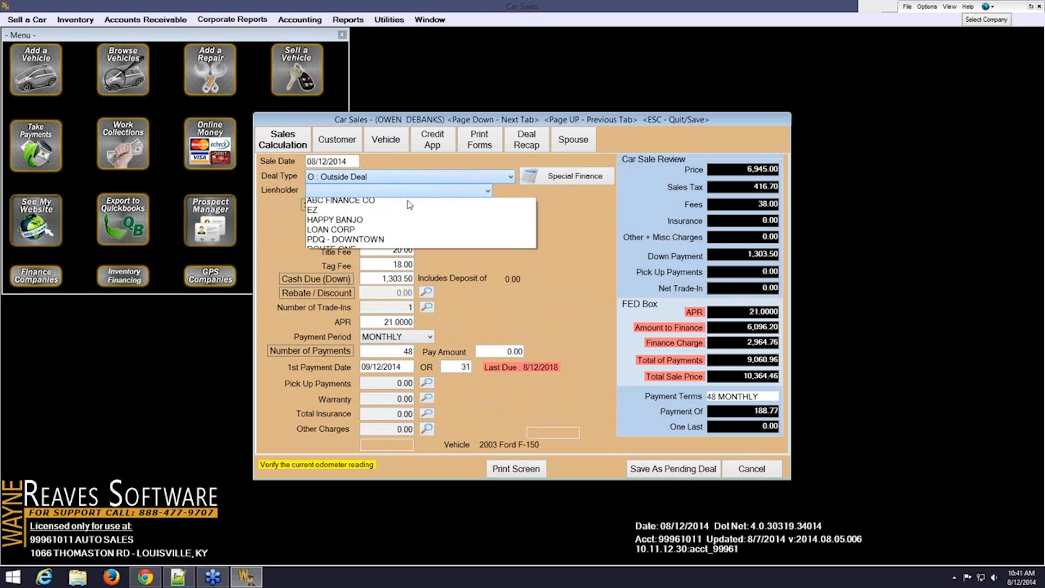
click(411, 243)
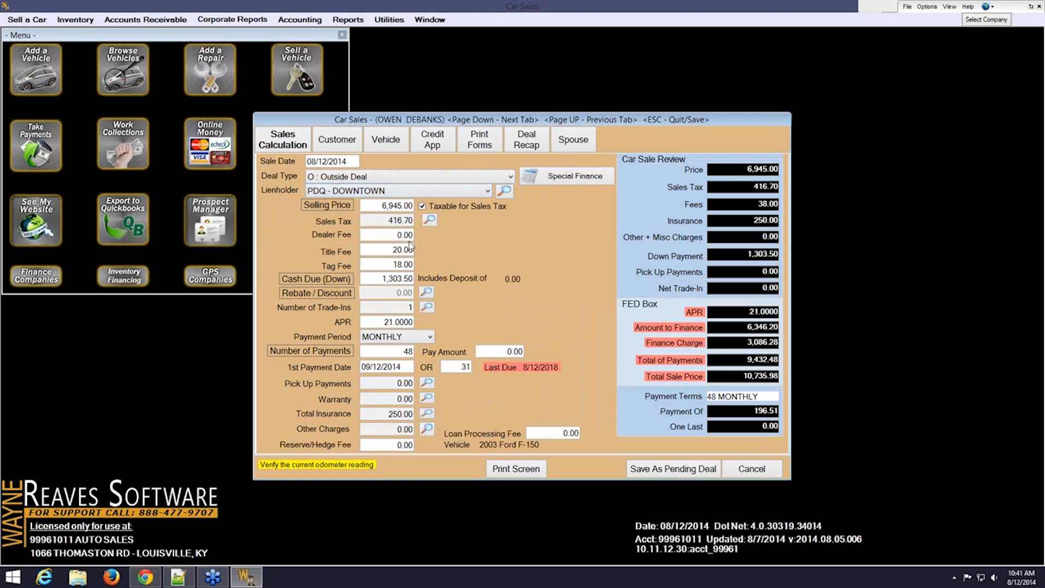
click(390, 205)
key(Tab)
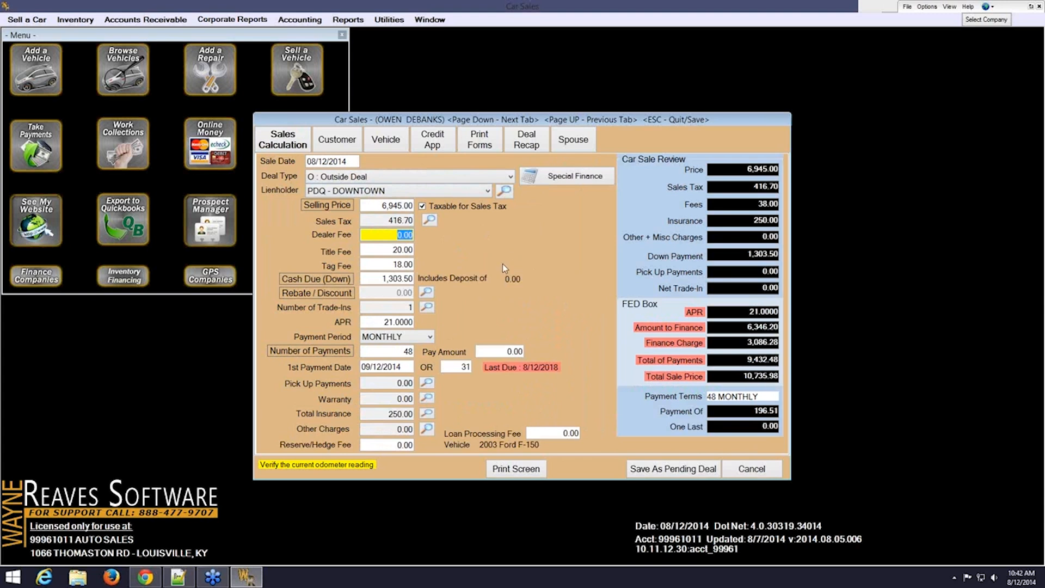
Step through title fee, tag fee and cash due, then open the 1999 Buick Century trade-in
click(366, 252)
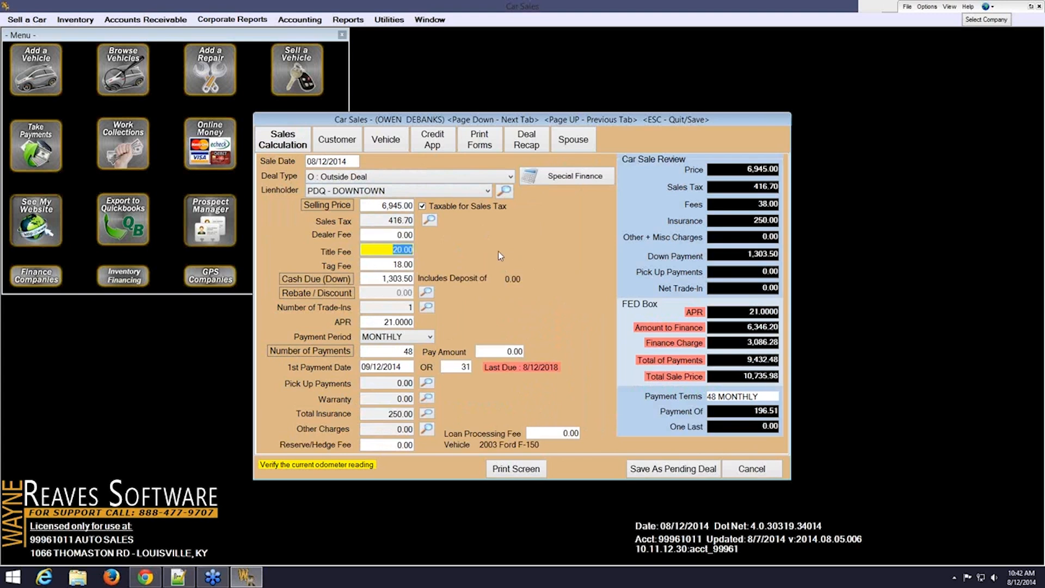
key(Tab)
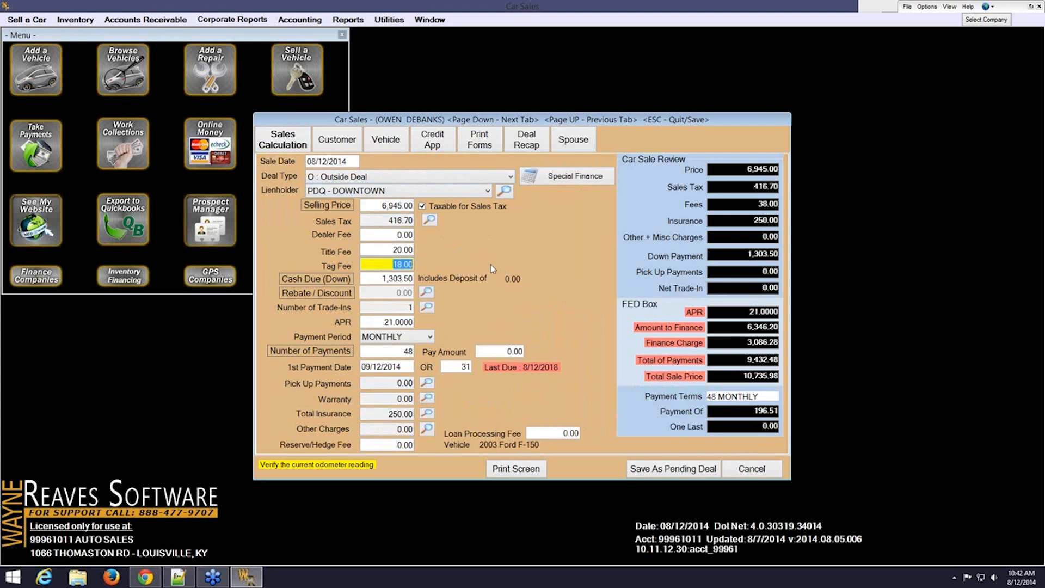
key(Tab)
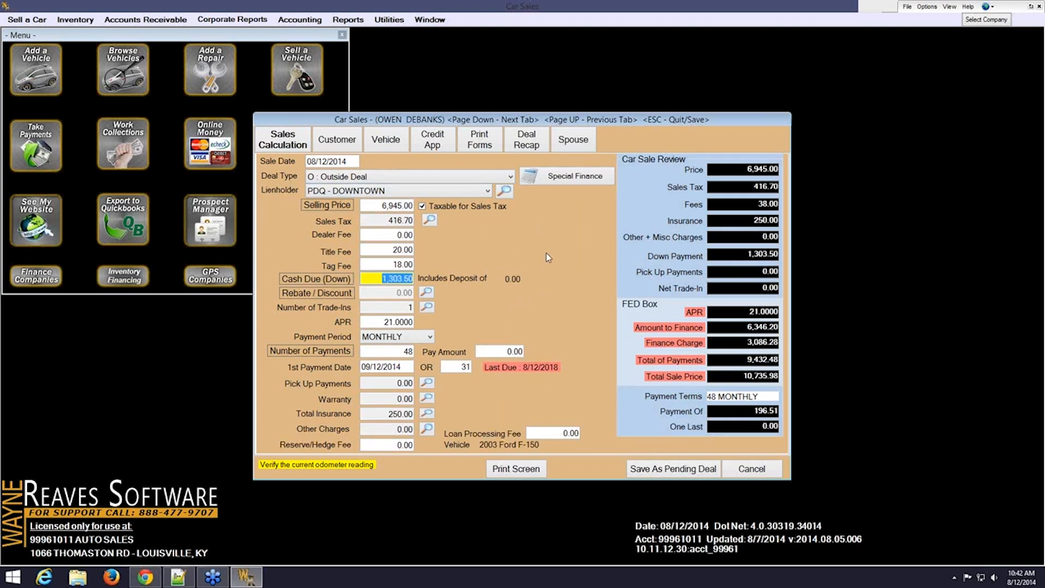
click(427, 308)
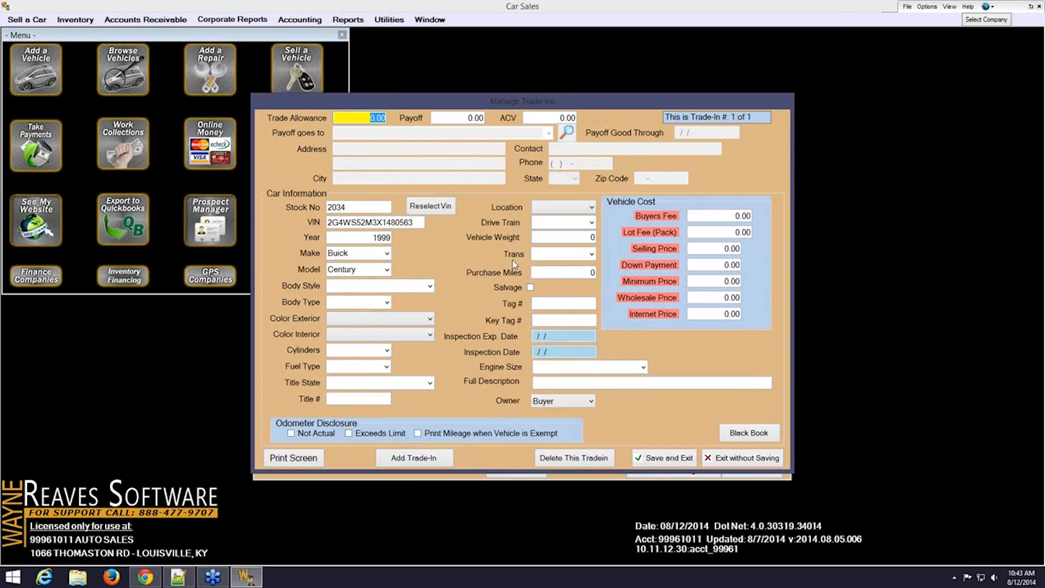
Enter 151000 purchase miles on the Buick trade-in and look up its Black Book value
click(558, 271)
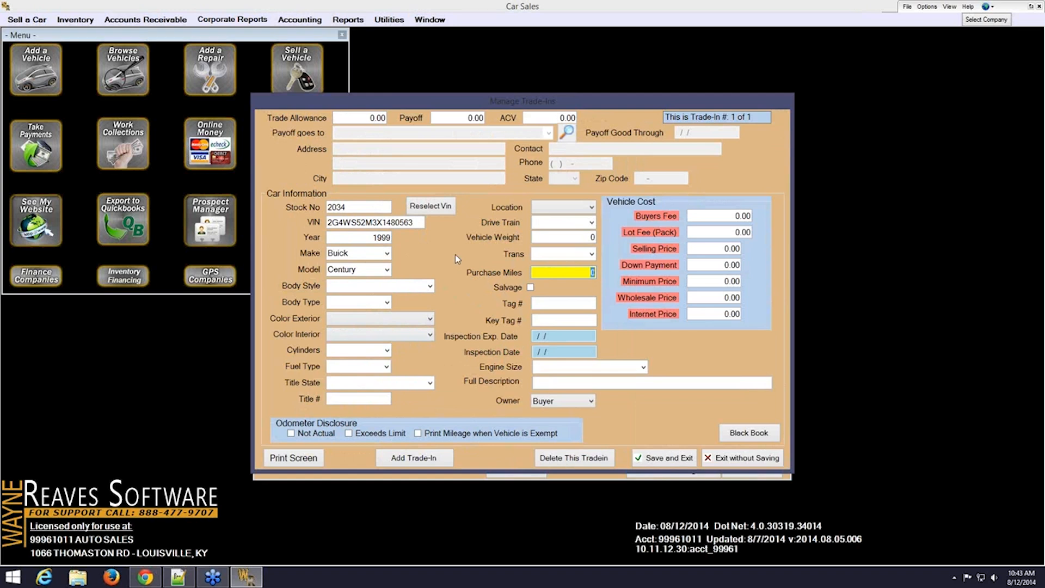
click(375, 118)
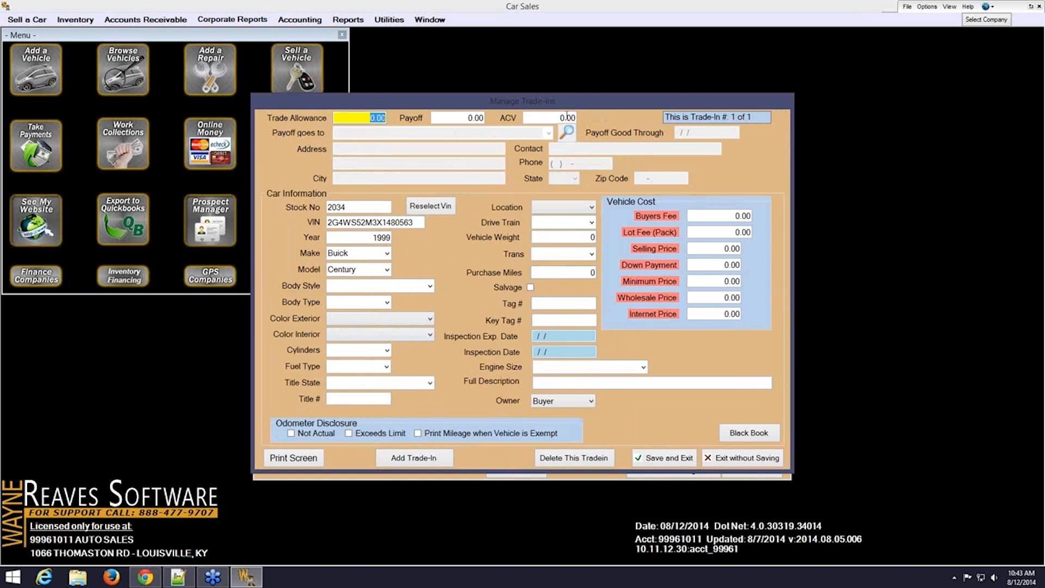
click(555, 117)
click(553, 270)
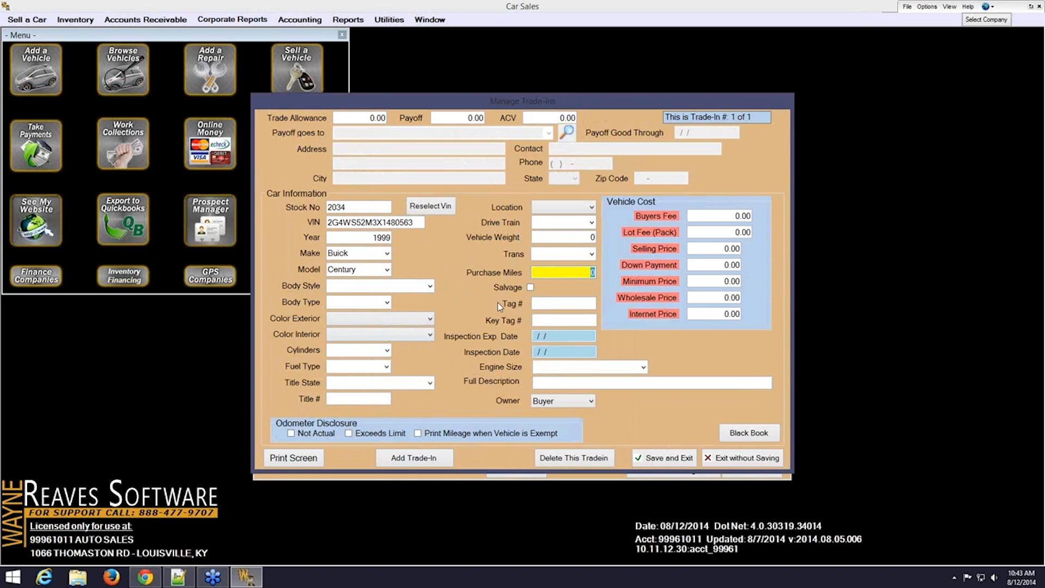
text(151000)
key(Tab)
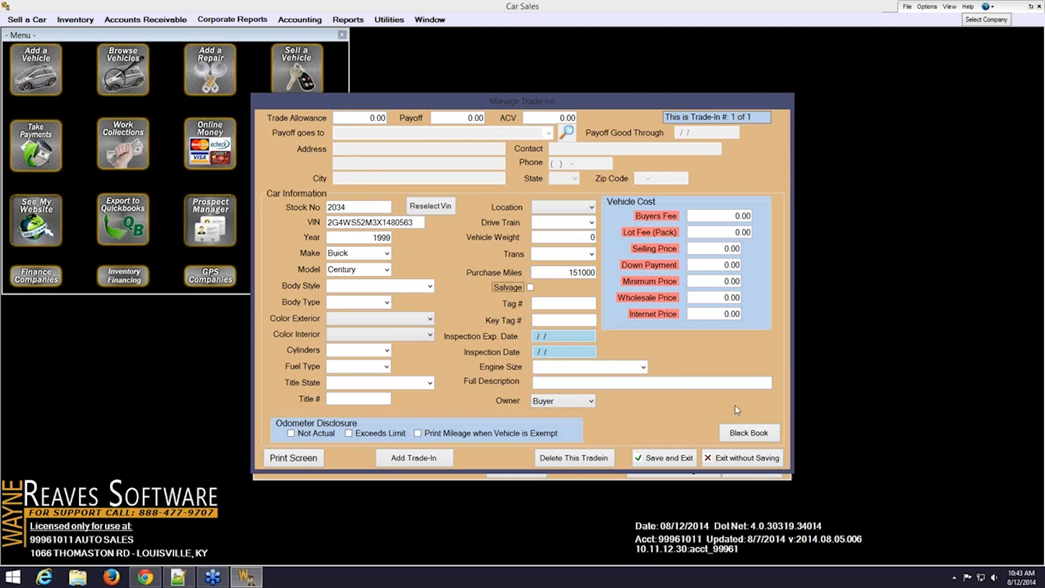
click(767, 437)
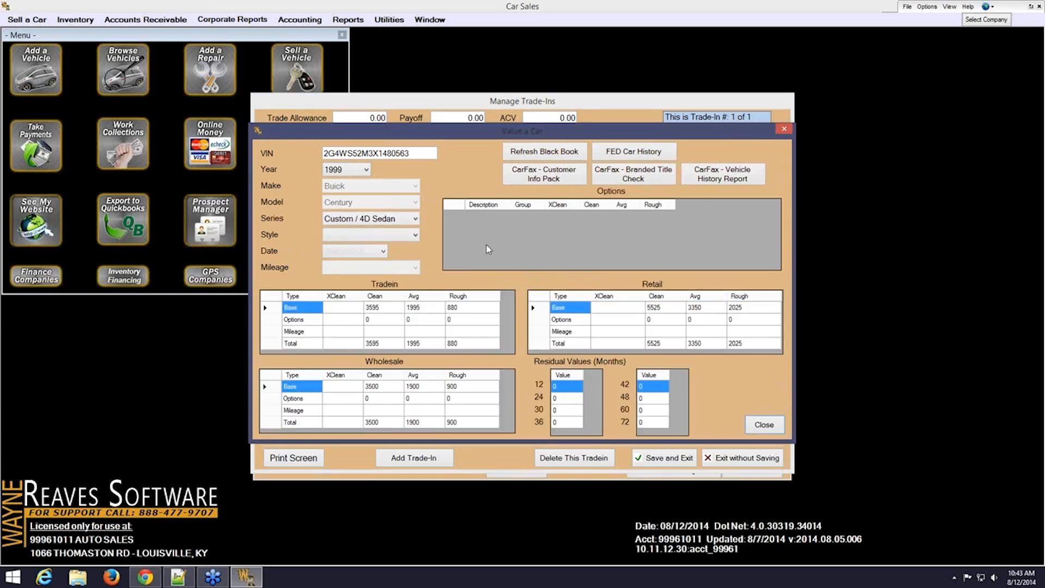
Note the Black Book averages (1995 trade-in, 1900 wholesale), then enter a 1995 trade allowance
click(424, 344)
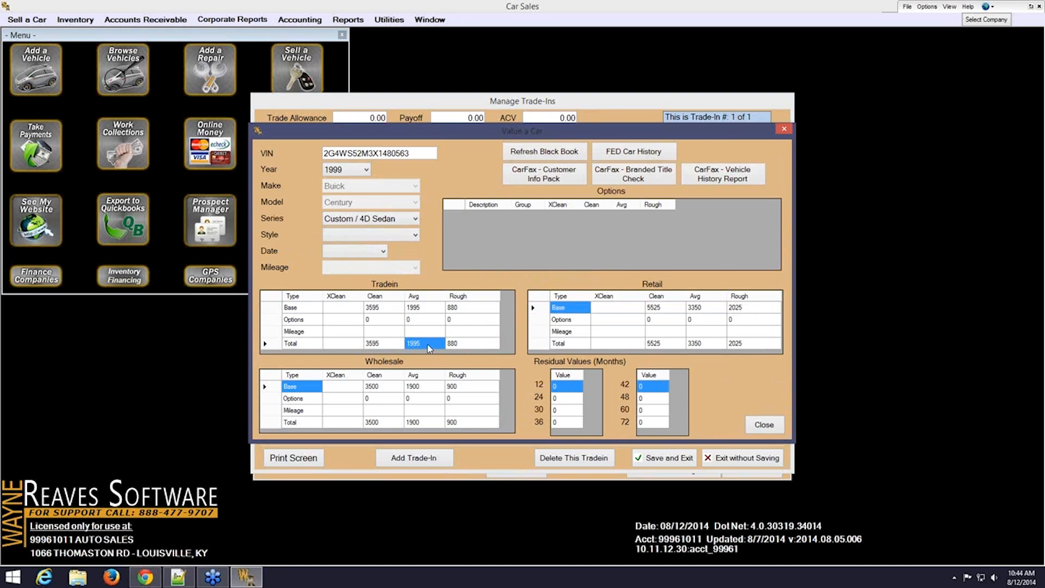
click(434, 422)
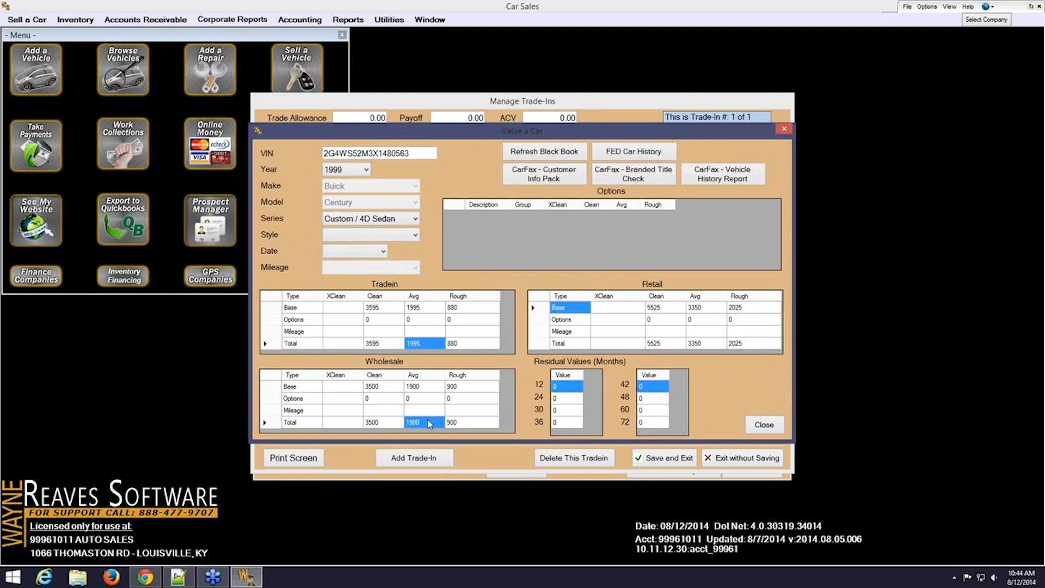
click(764, 424)
click(349, 116)
text(1995)
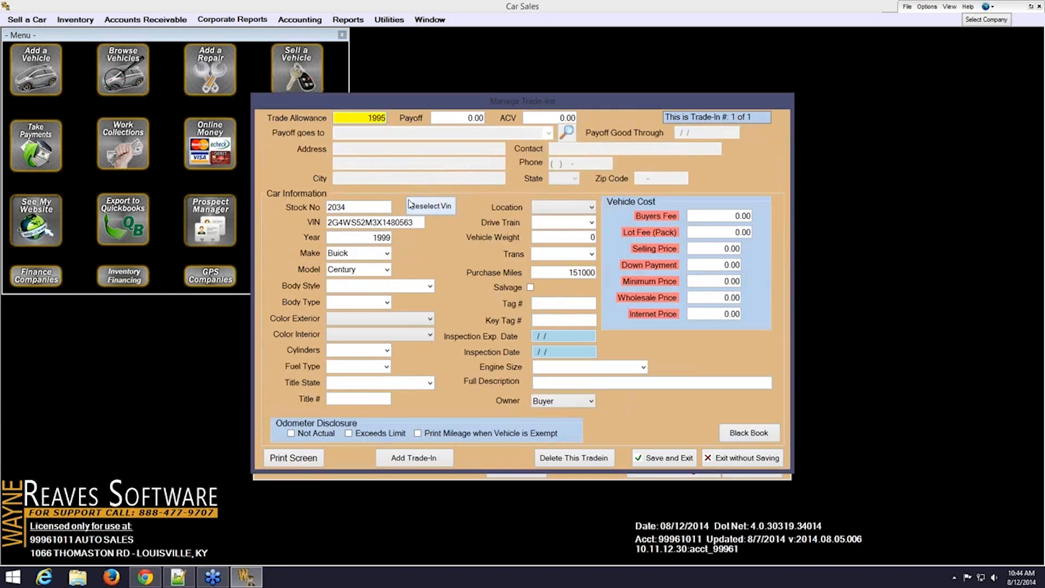
Confirm the 1995 trade allowance and enter 1900 as the trade-in's ACV
key(Tab)
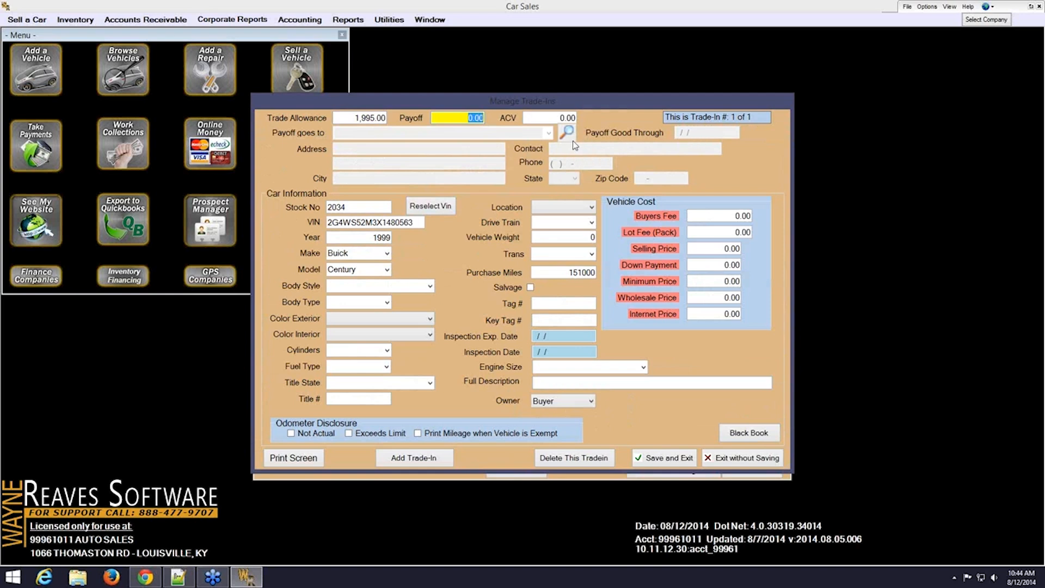
click(553, 118)
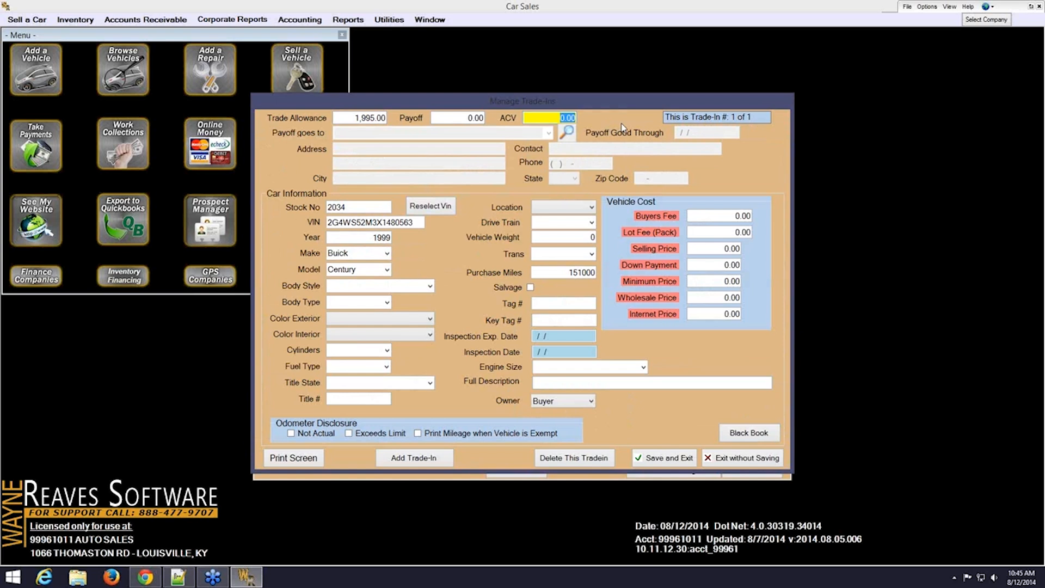
text(1900)
Save the trade-in, then change the loan term to 36 monthly payments
click(673, 459)
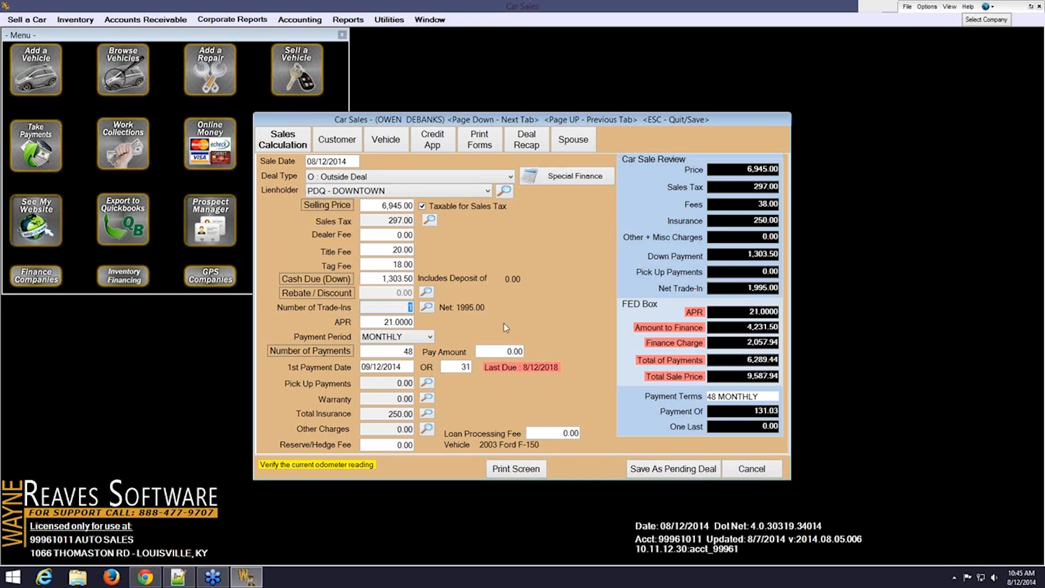
click(377, 322)
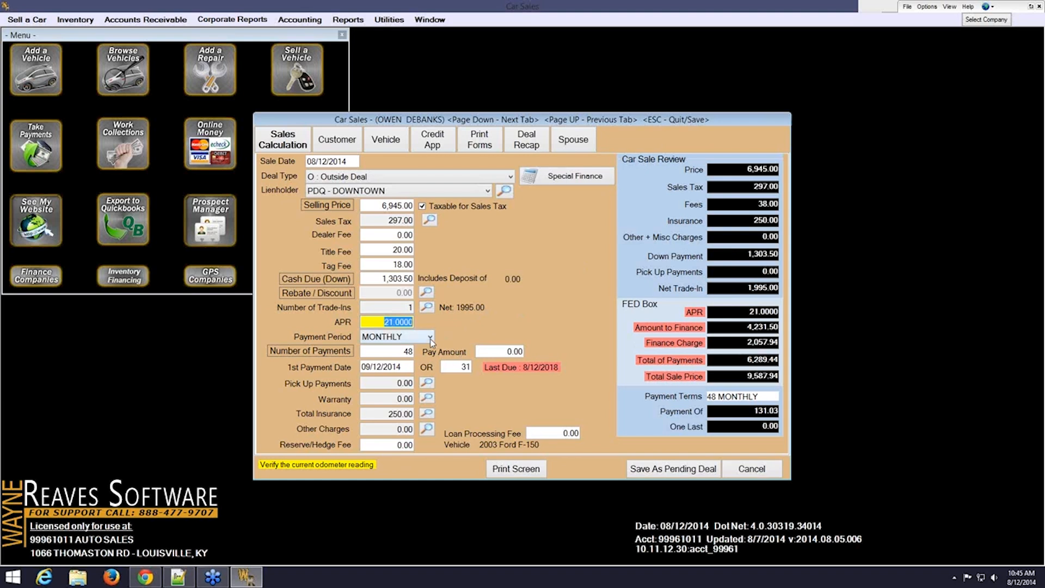
click(399, 351)
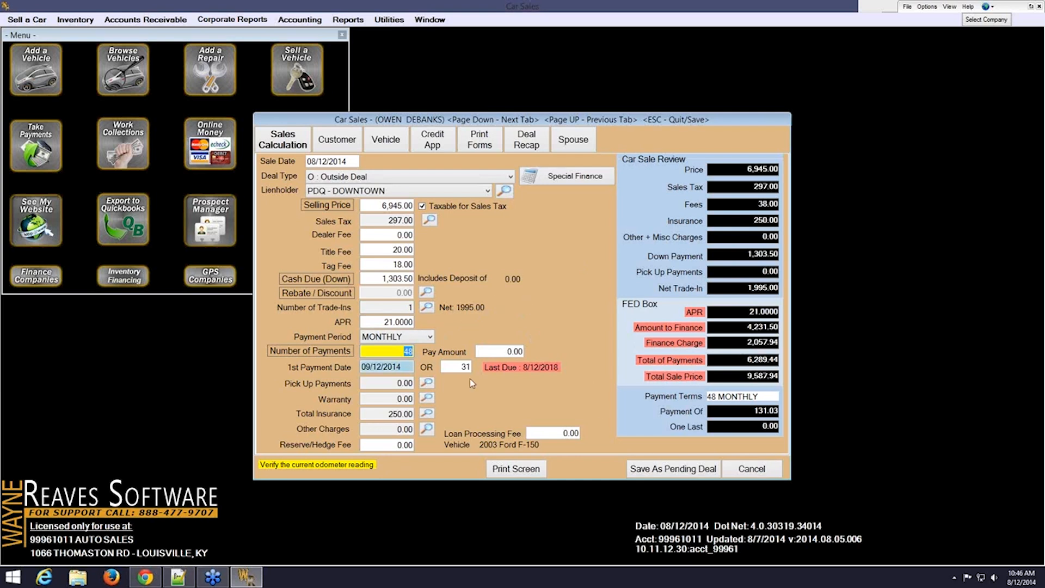
text(36)
key(Tab)
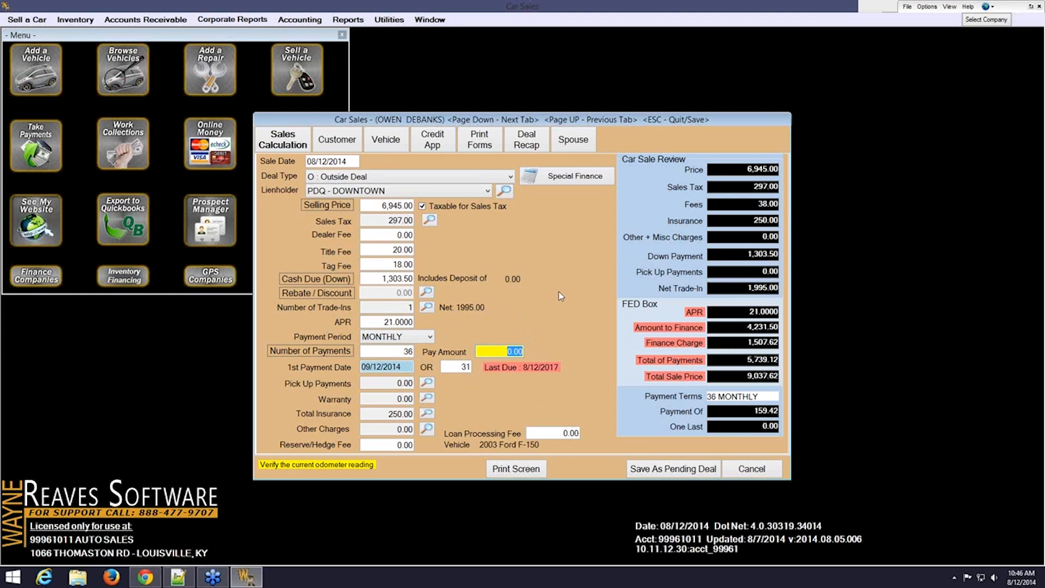
click(428, 415)
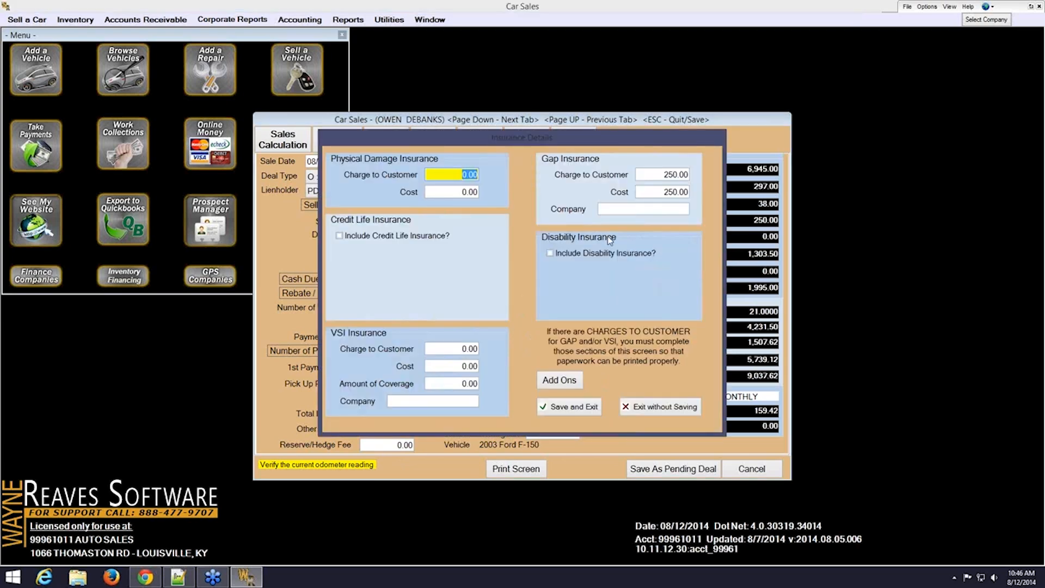
Enter GAP CO as the company for the 250.00 gap insurance and save the insurance details
click(630, 208)
click(659, 173)
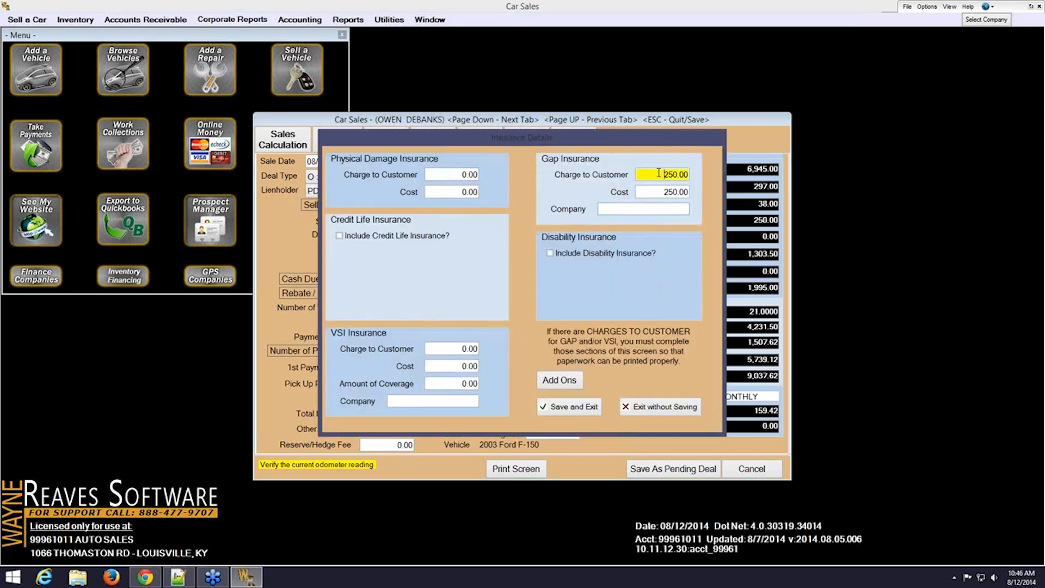
click(653, 196)
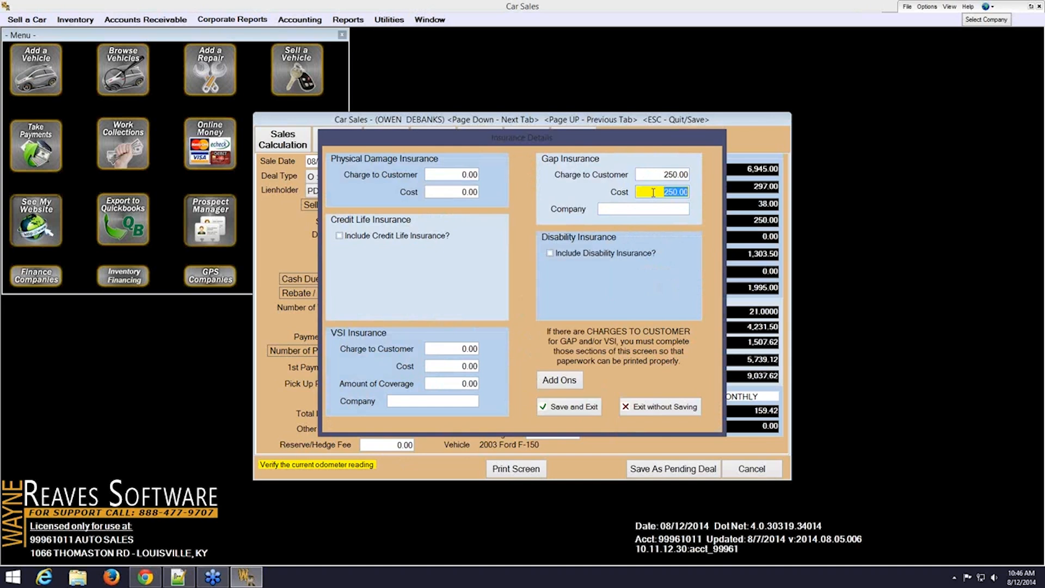
click(630, 207)
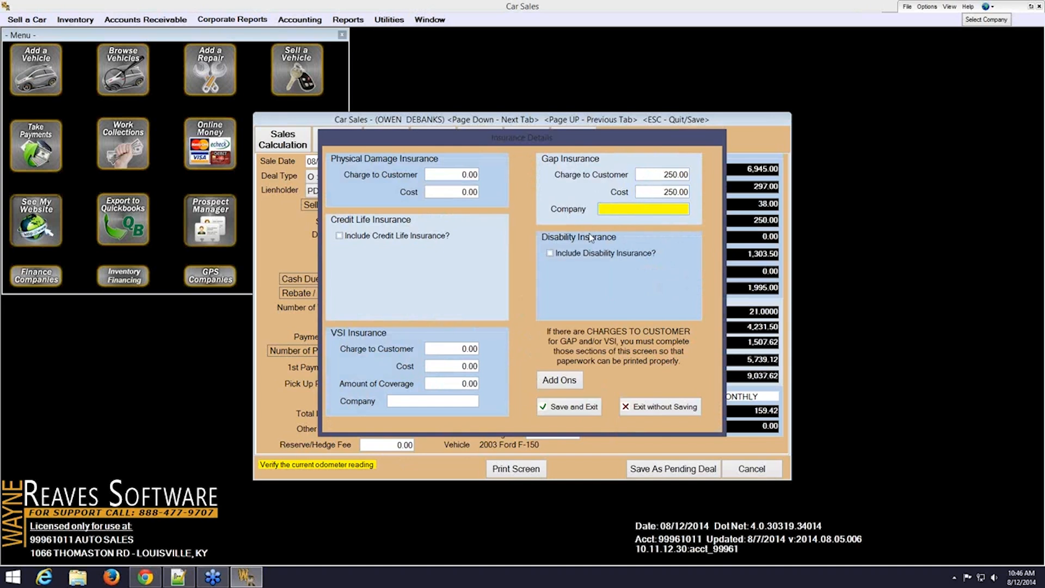
text(GAP CO)
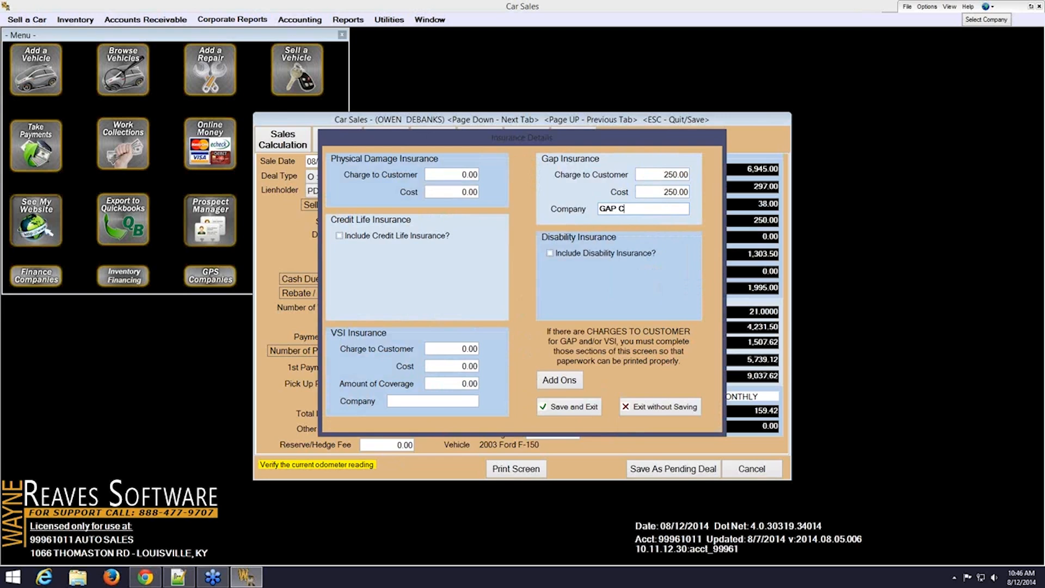
click(581, 405)
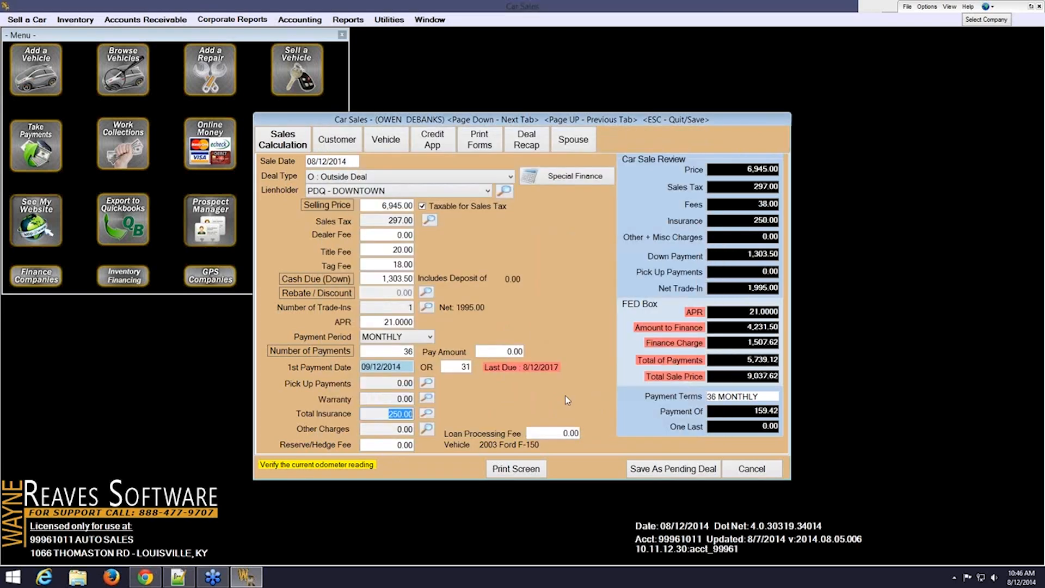
click(395, 448)
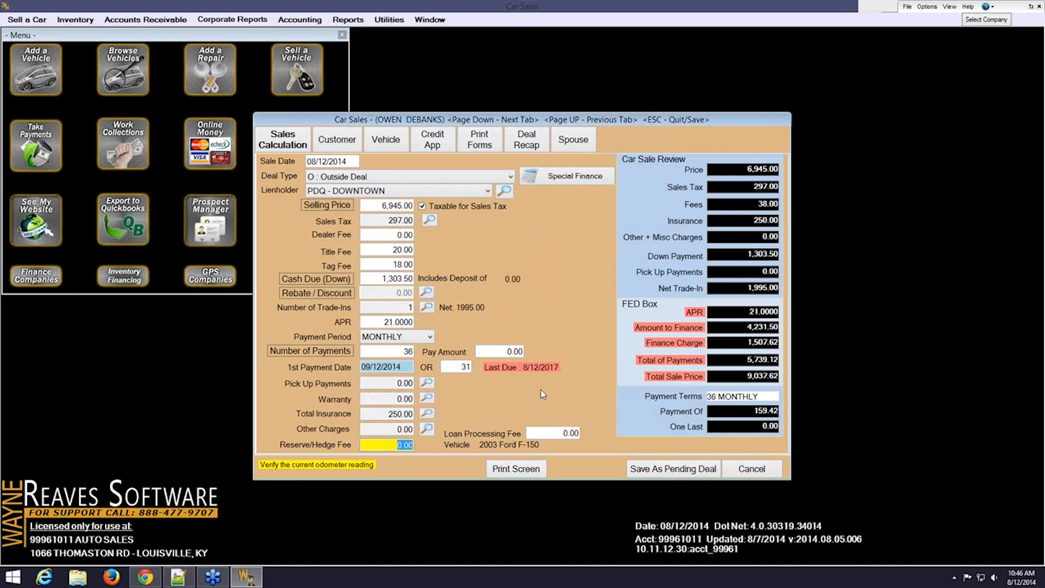
text(979)
key(Tab)
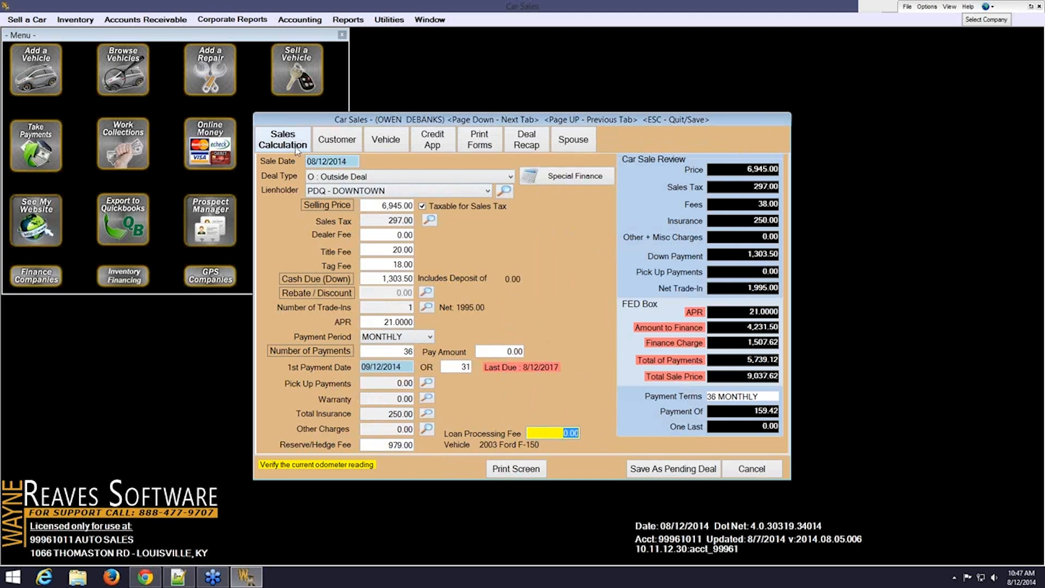
click(551, 181)
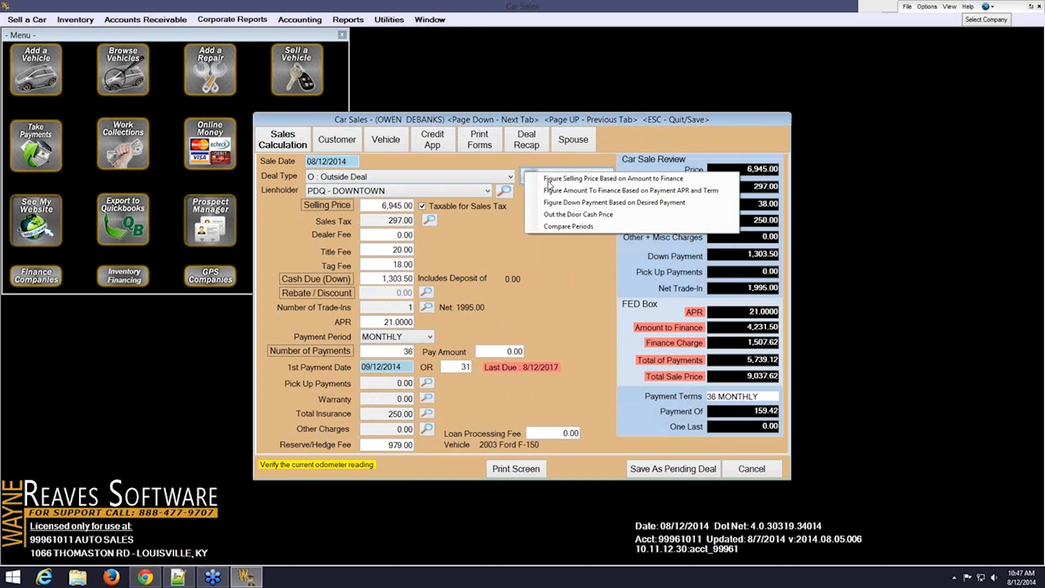
click(408, 165)
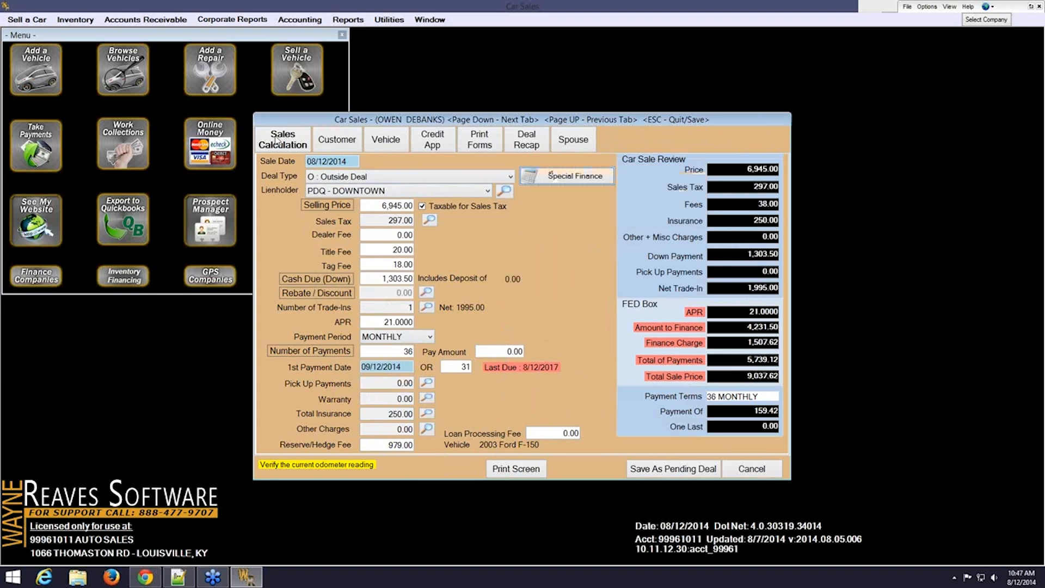
On the buyer's Customer details, confirm MAC stays as the salesperson
click(342, 142)
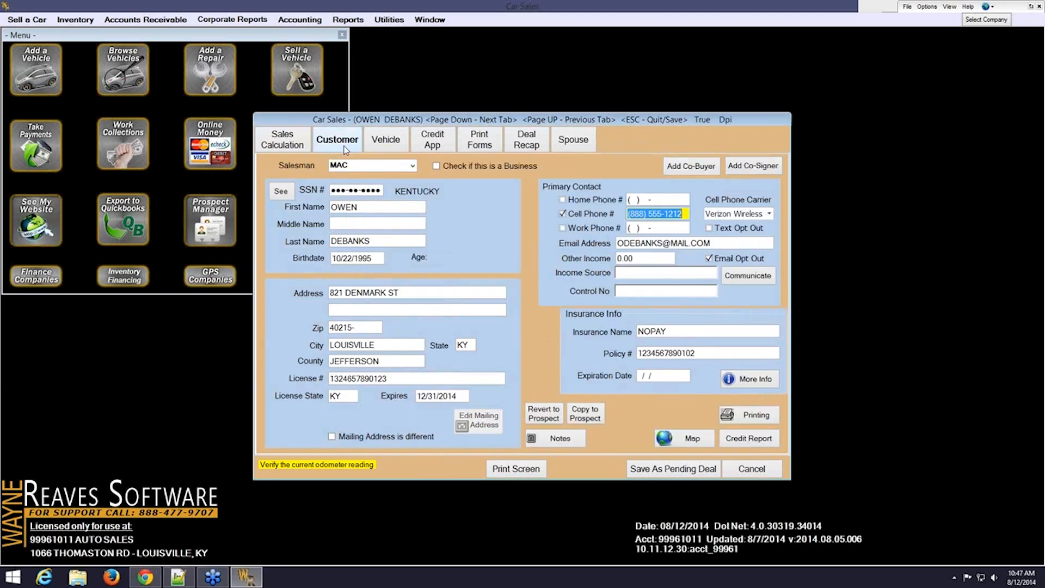
click(415, 164)
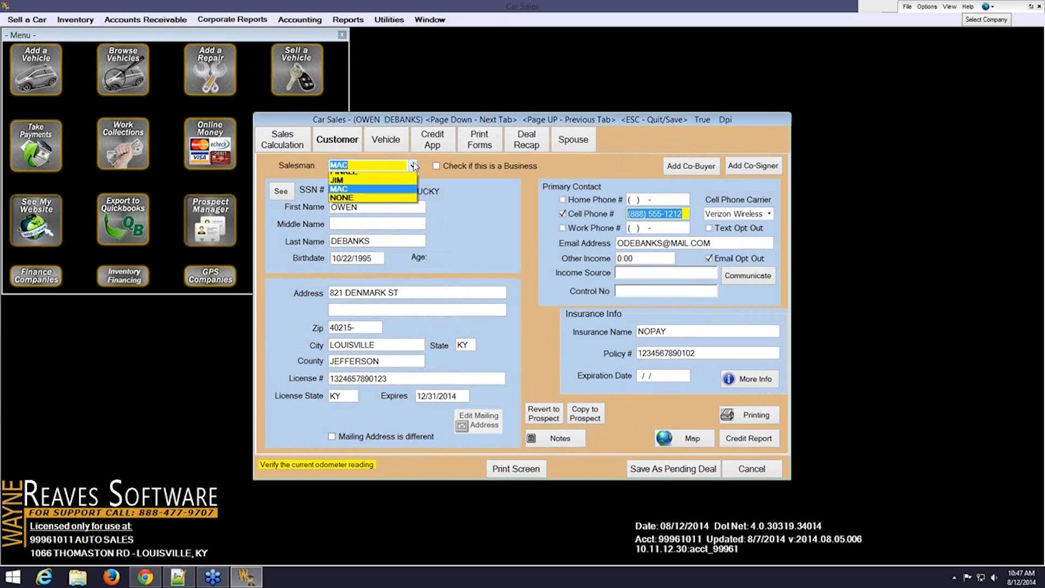
click(389, 195)
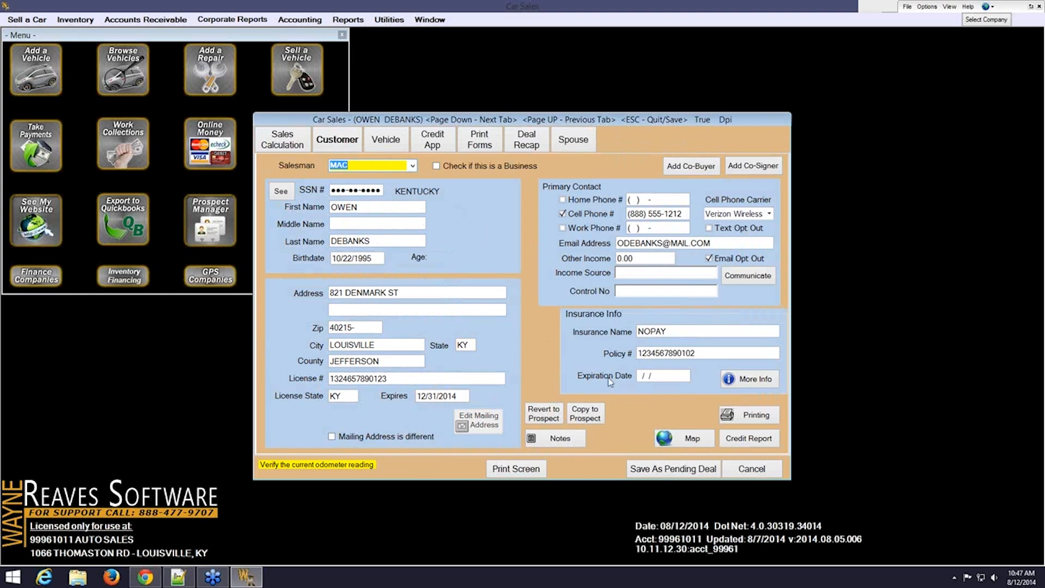
Set the insurance expiration date to 12/31/2014 and bring up the spouse's details
click(456, 400)
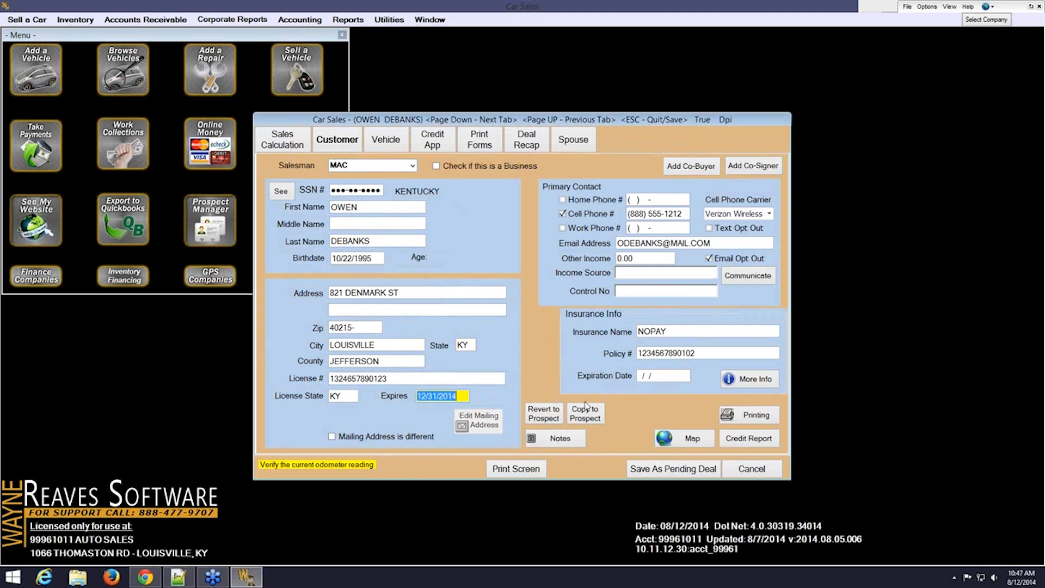
click(657, 379)
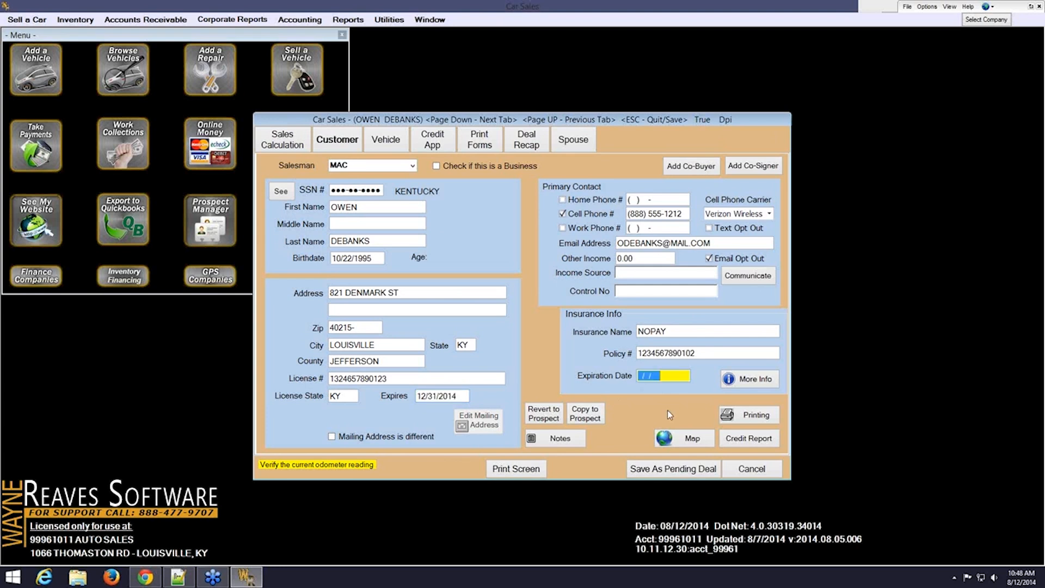
text(1231)
key(Tab)
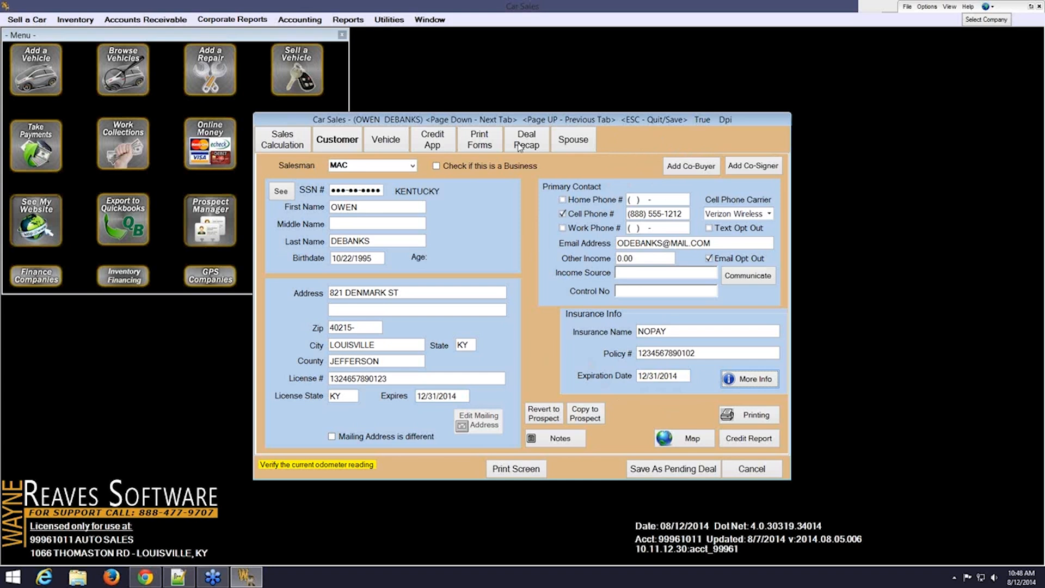
click(640, 172)
click(587, 145)
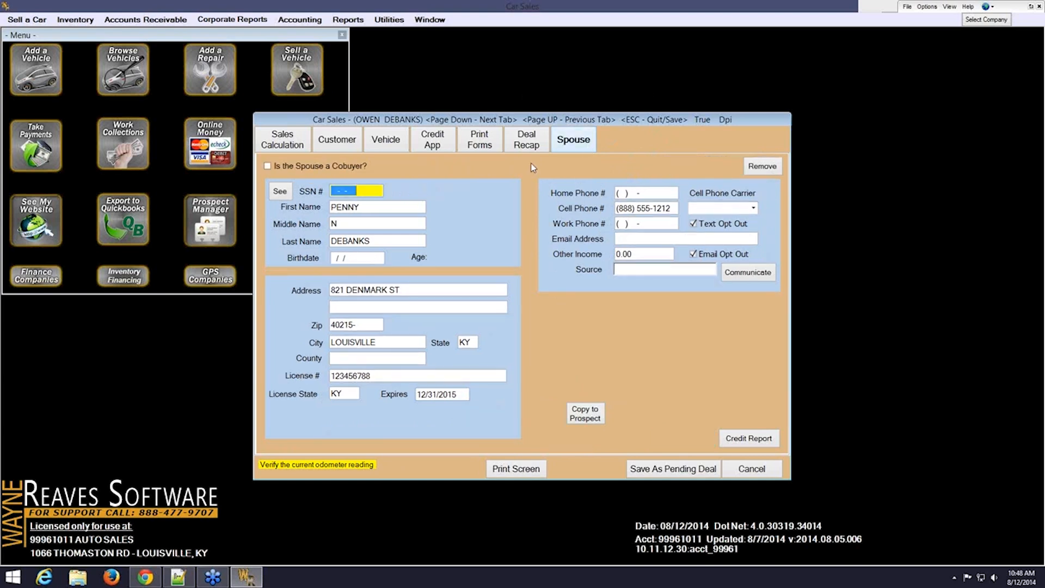
Tick 'Is the Spouse a Cobuyer?' and go back to the buyer's Customer details
click(268, 166)
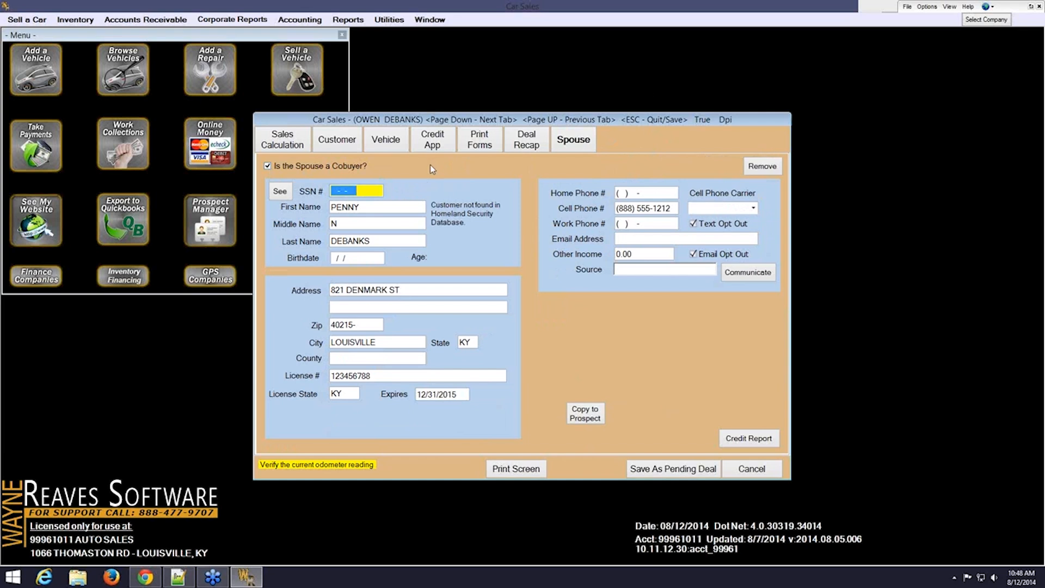
click(346, 148)
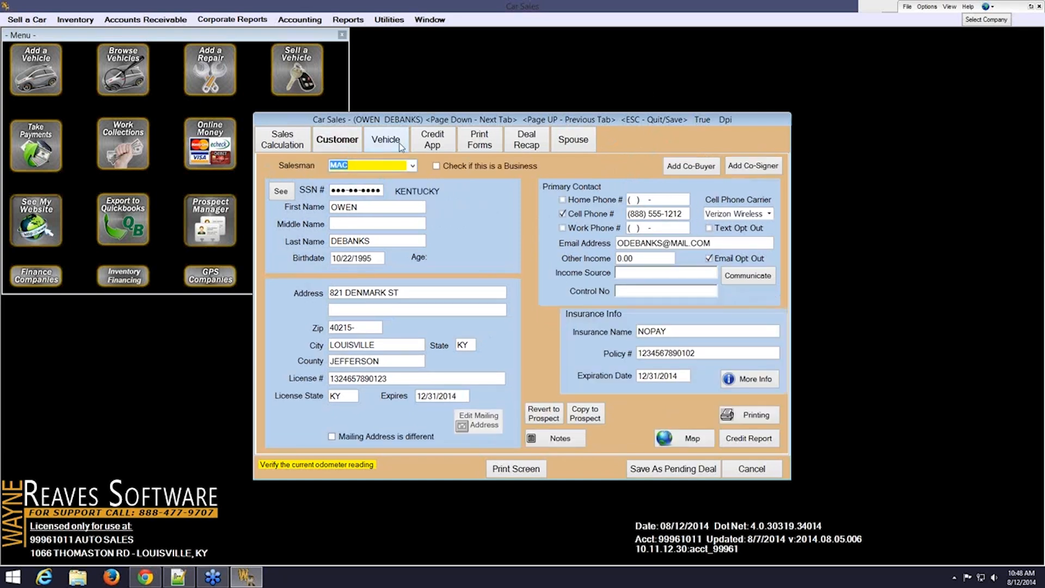
Review the 2003 Ford F-150's body style and selling price, then show the Credit App records
click(400, 143)
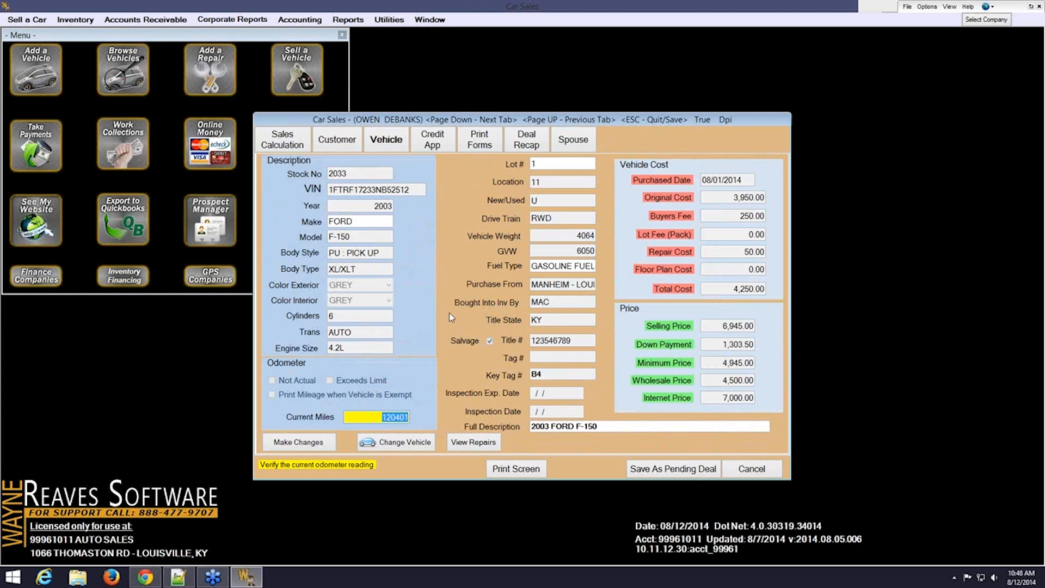
click(313, 444)
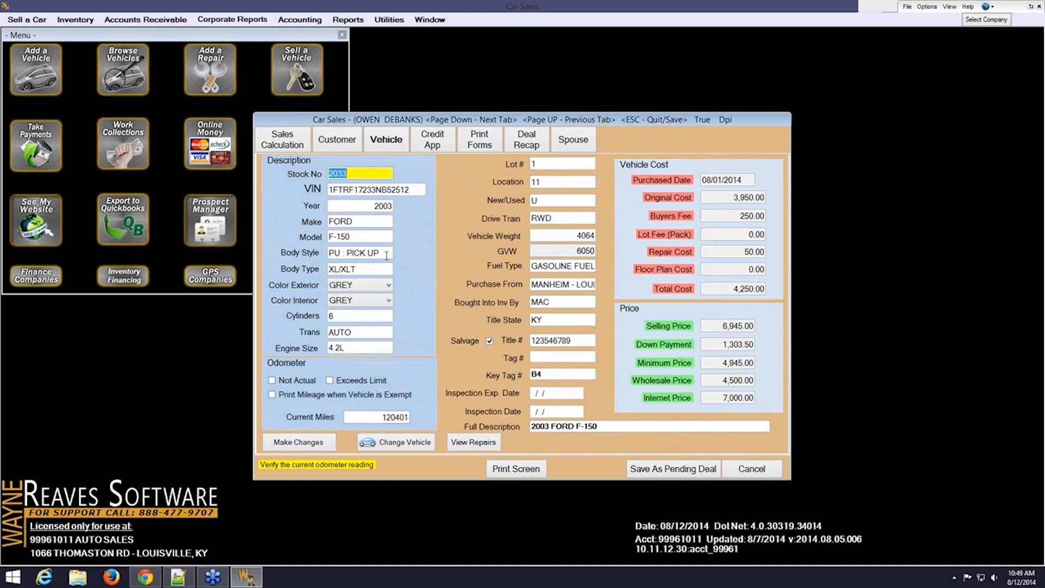
click(381, 252)
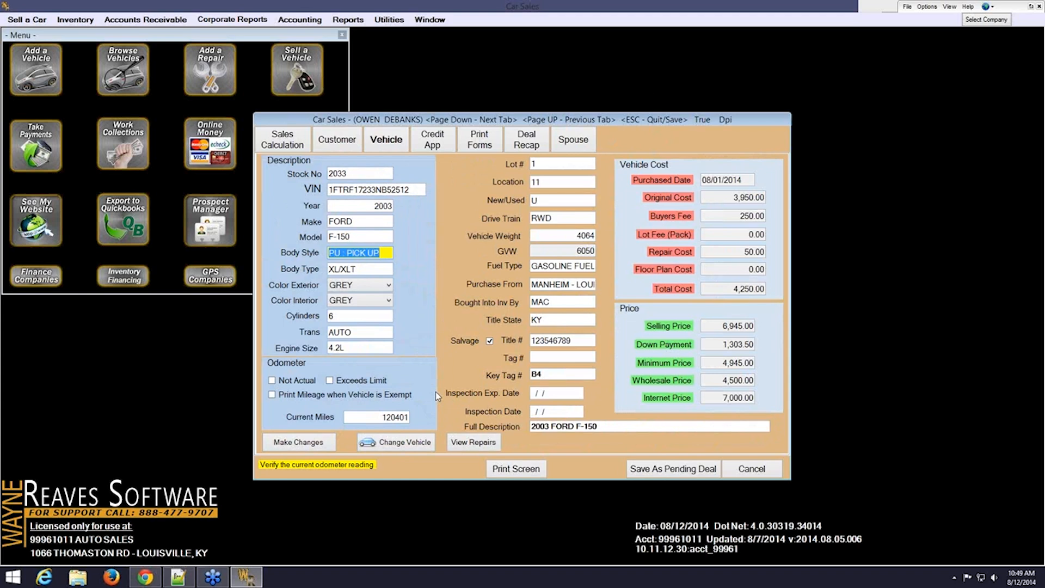
click(714, 325)
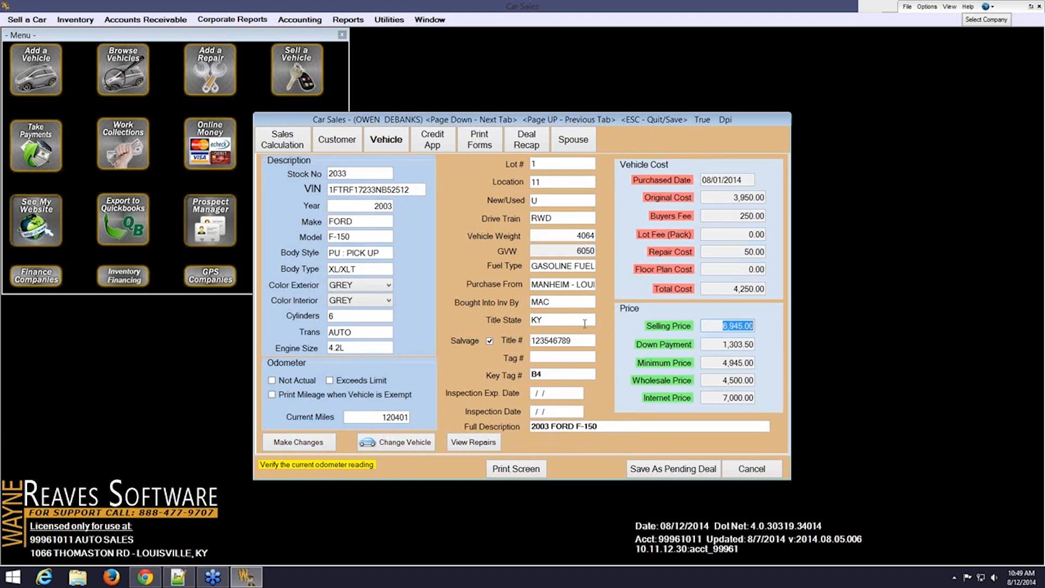
click(429, 146)
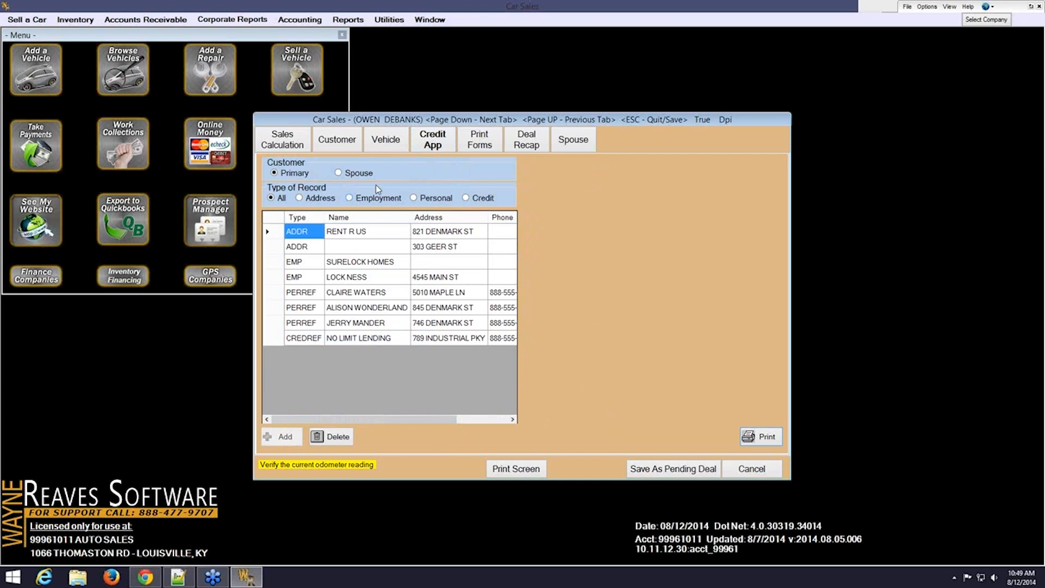
Filter the records to credit references and add one named CRED REF
click(298, 197)
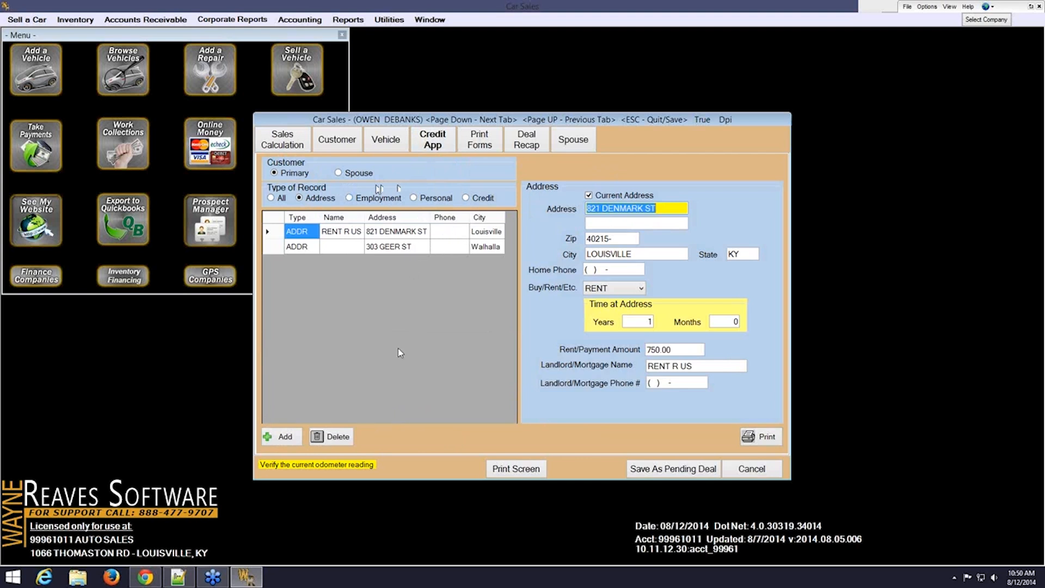
click(348, 198)
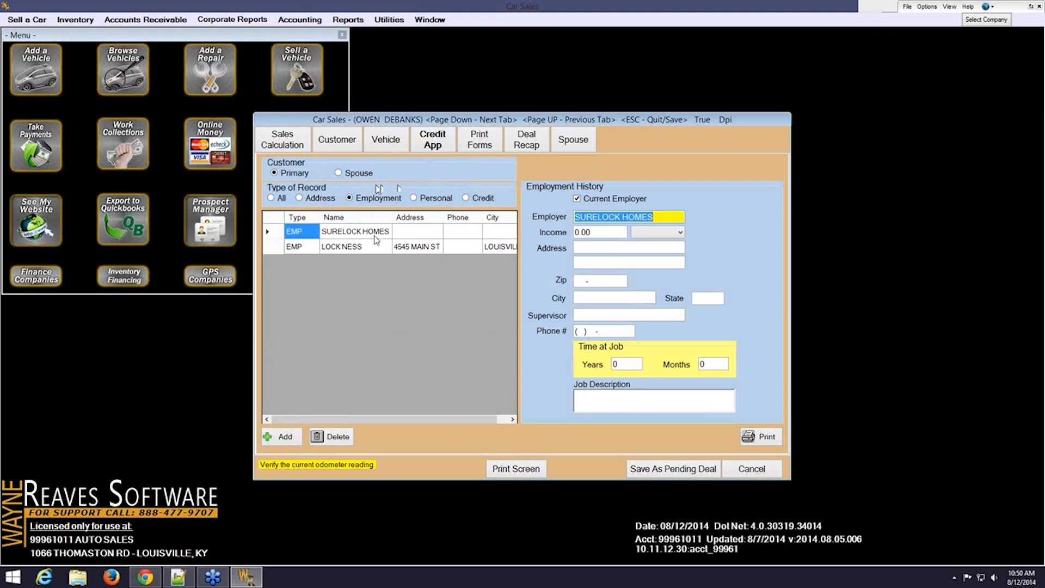
click(413, 199)
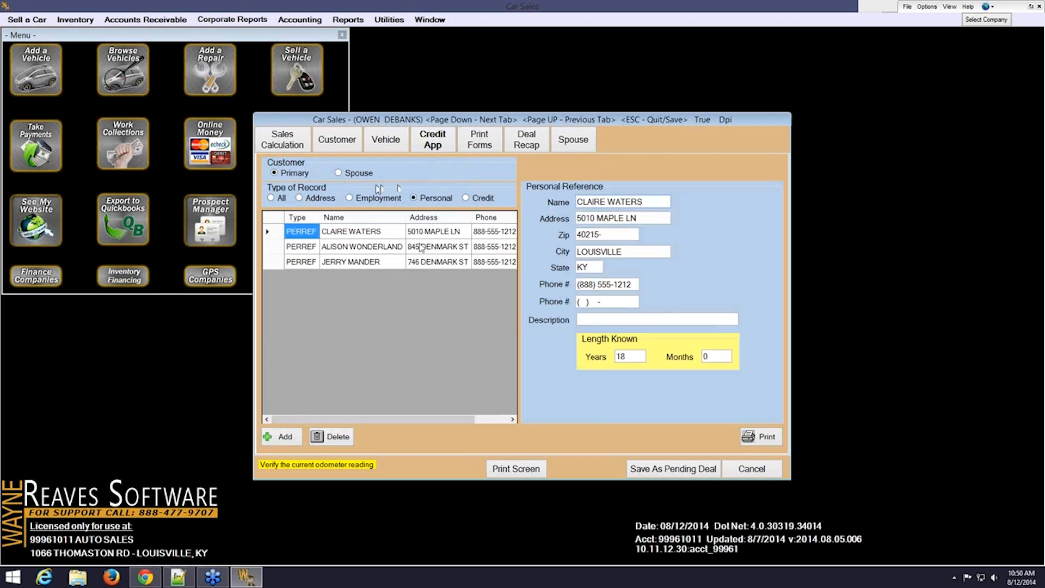
click(466, 198)
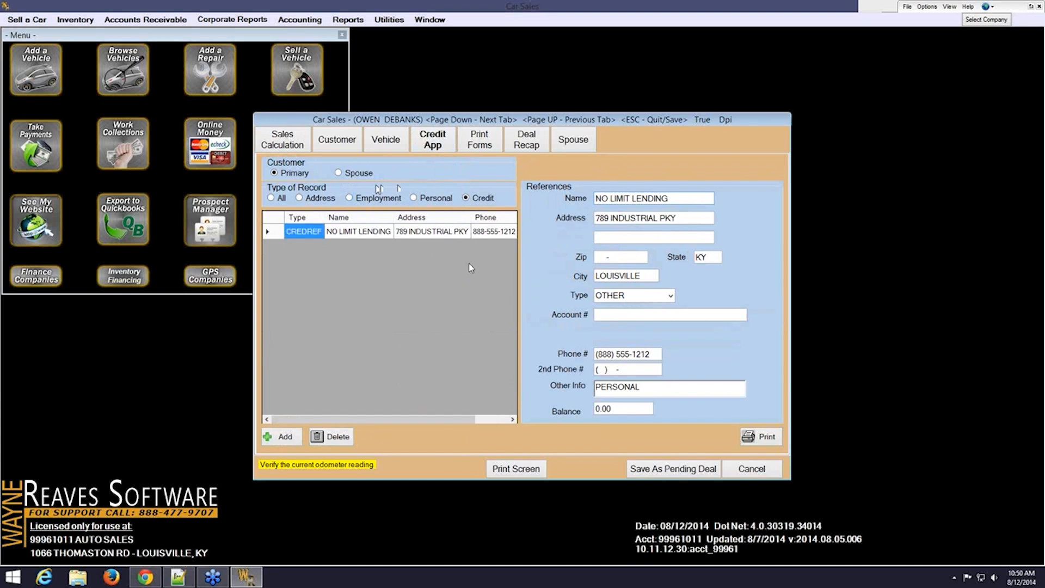
click(284, 436)
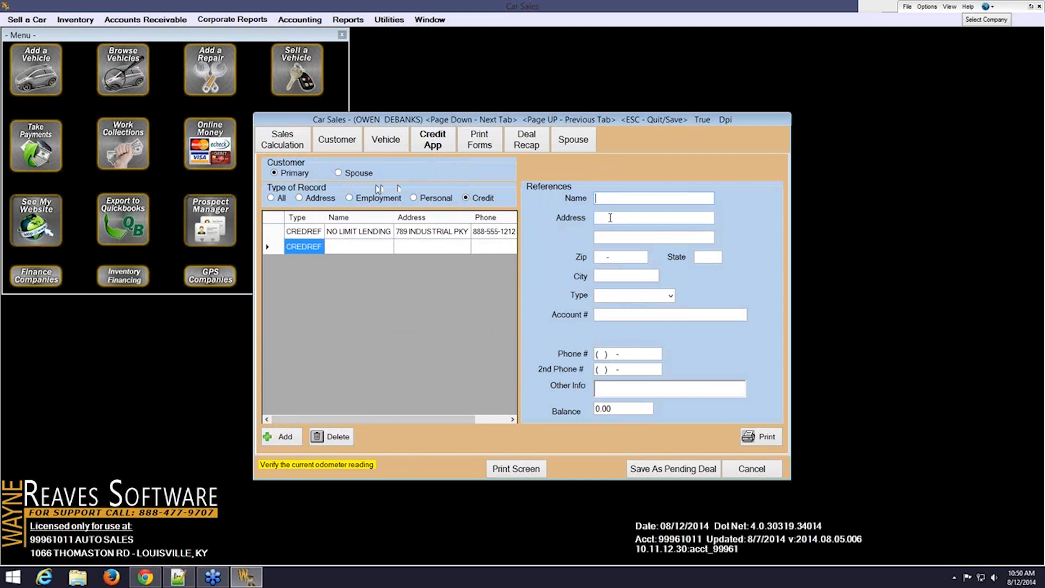
text(CRED REF)
click(610, 218)
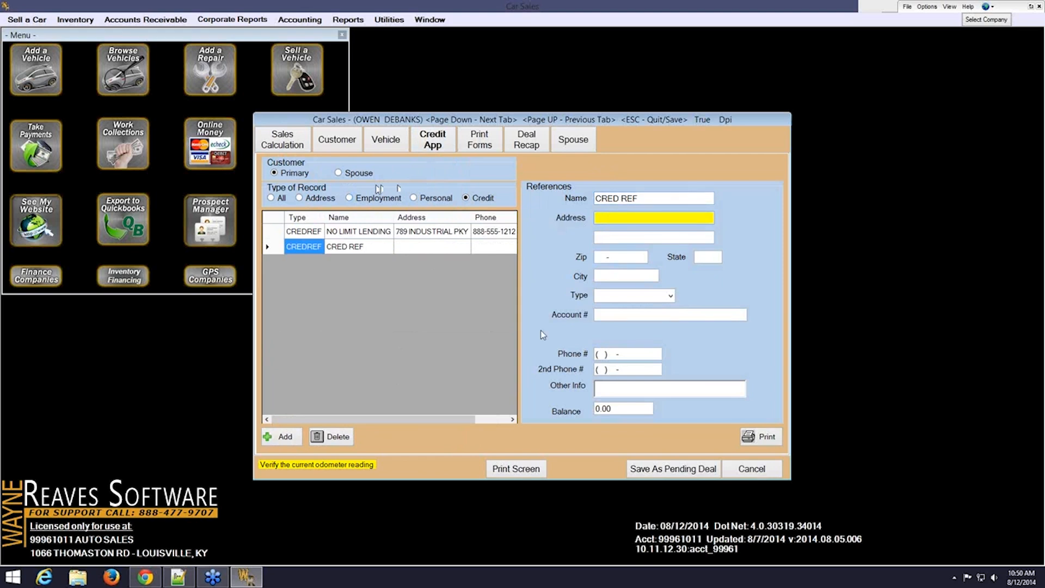
Add four more blank credit reference rows
click(287, 438)
click(287, 438)
click(286, 438)
click(287, 438)
click(287, 438)
click(287, 438)
click(286, 438)
click(286, 438)
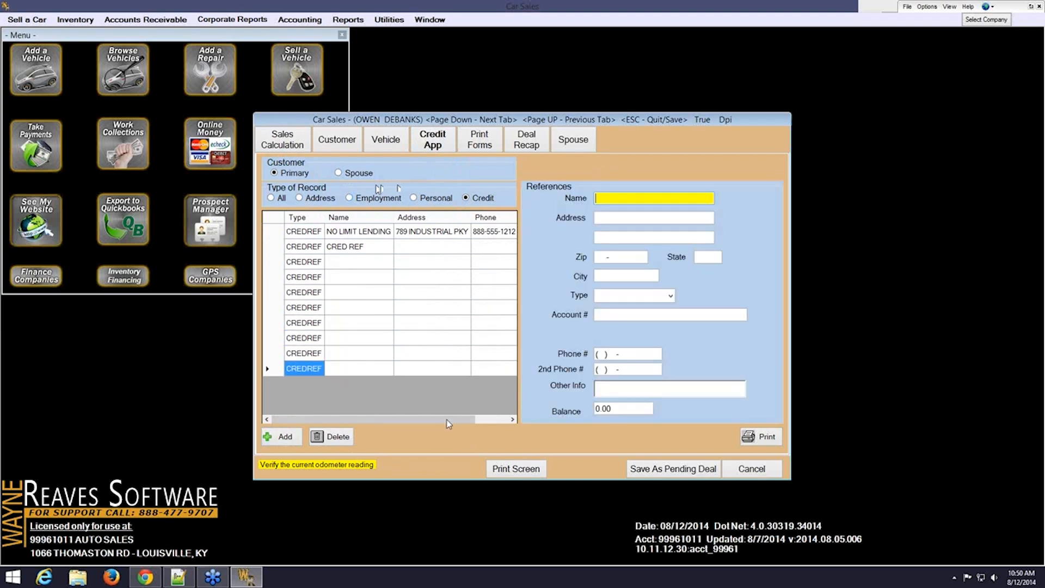
Check the printable credit forms list without printing, then show the deal's Print Forms page
click(755, 438)
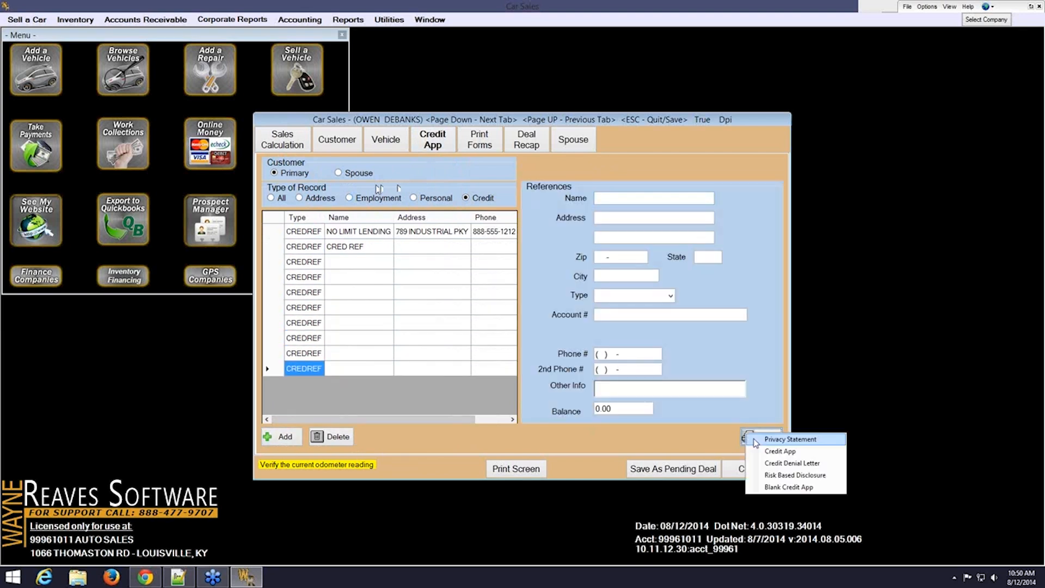
click(808, 487)
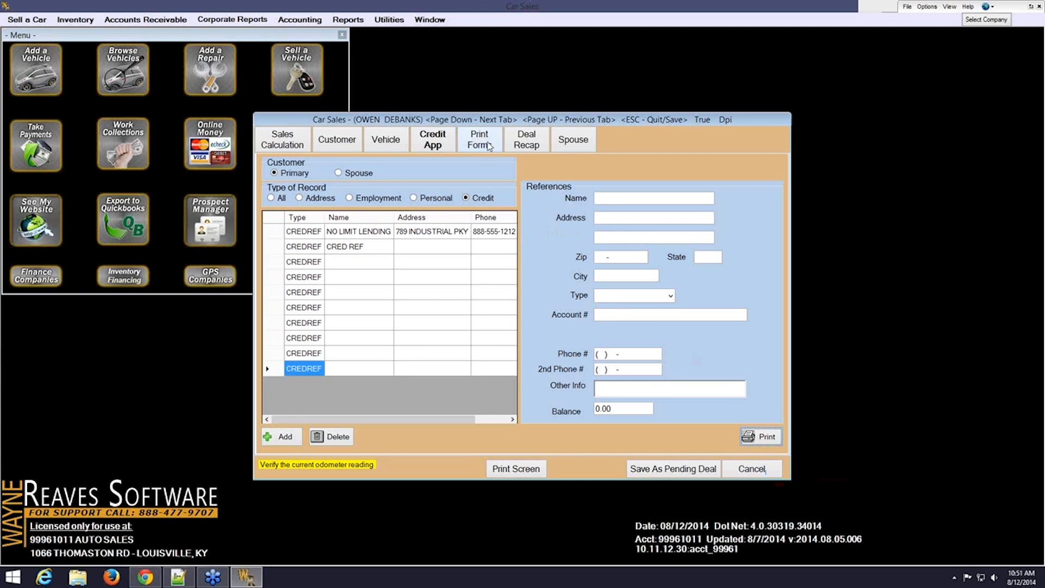
click(478, 140)
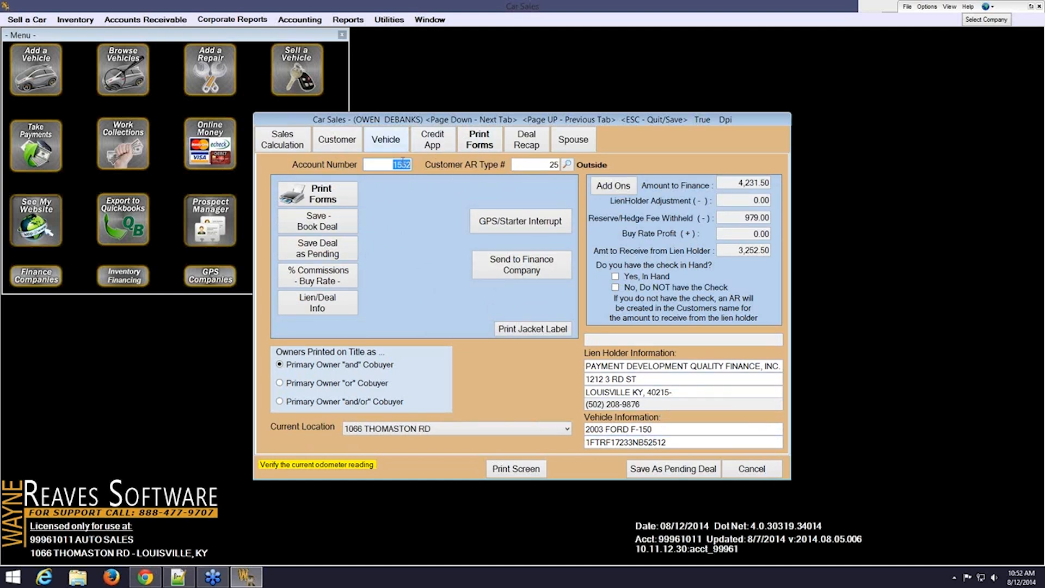
Send the 2003 Ford F-150 deal to RouteOne, answering No to the down-payment receipt prompt
click(498, 271)
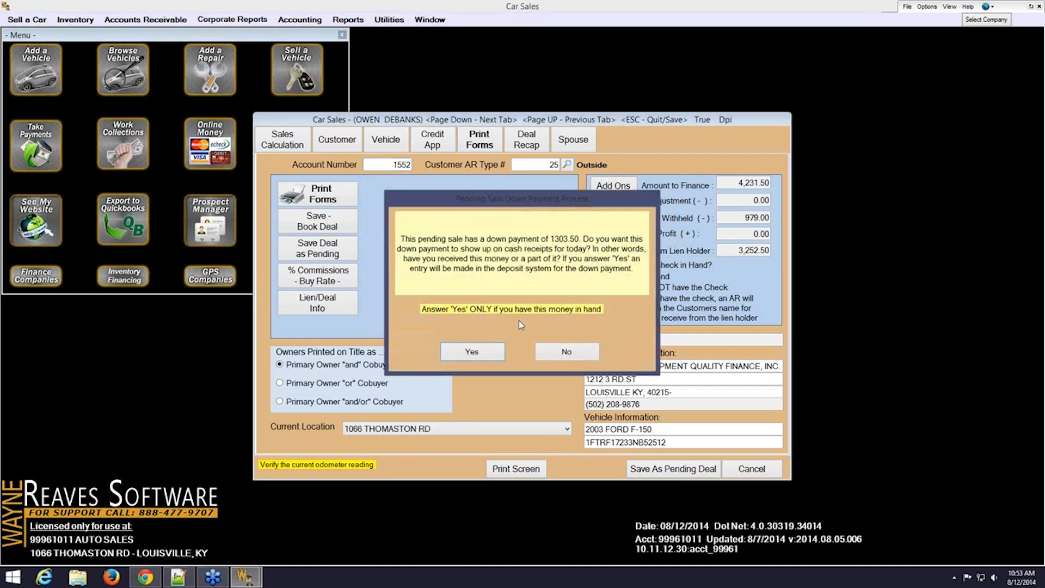
click(553, 353)
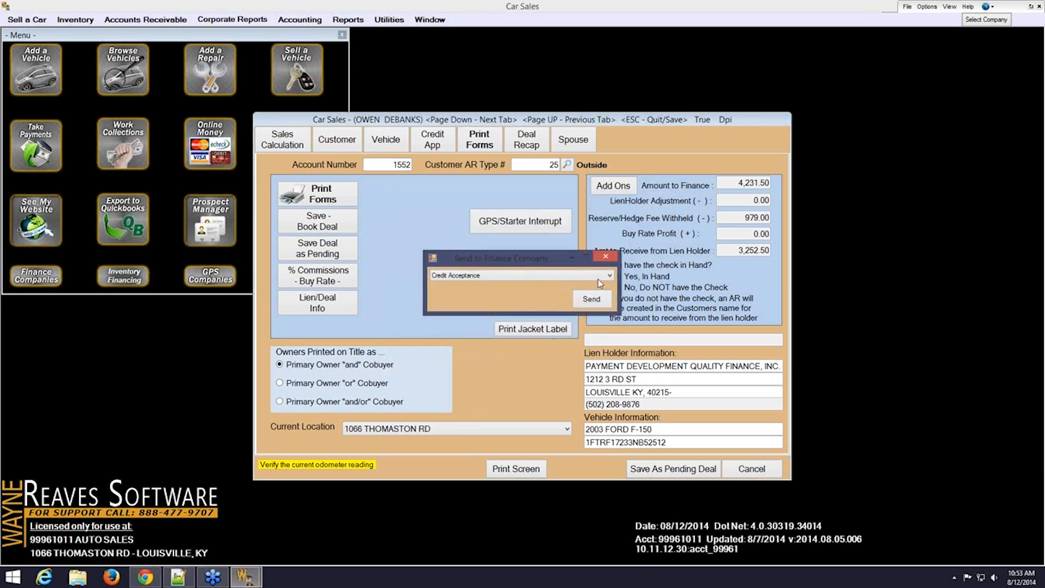
click(608, 277)
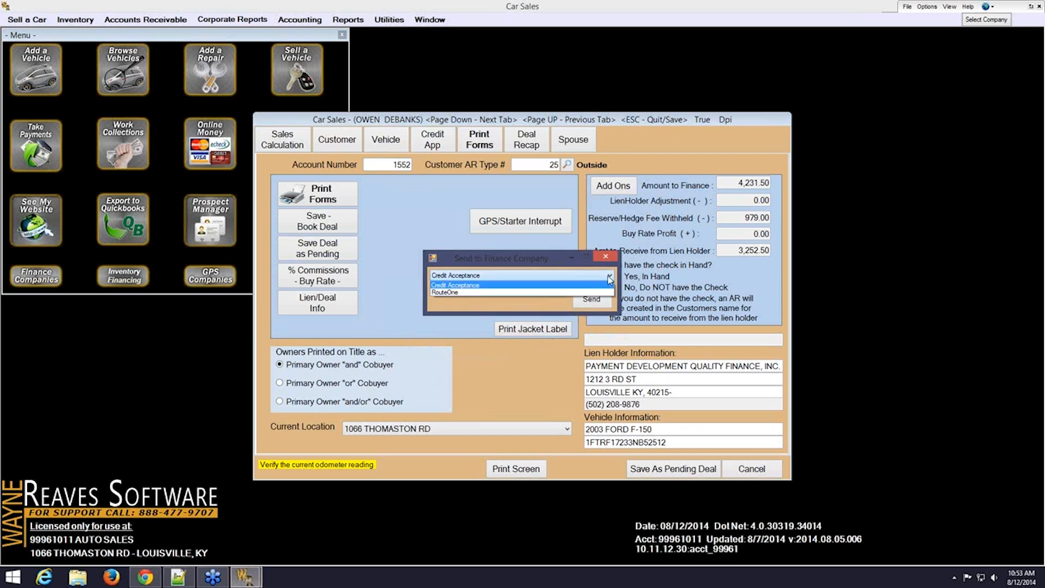
click(545, 294)
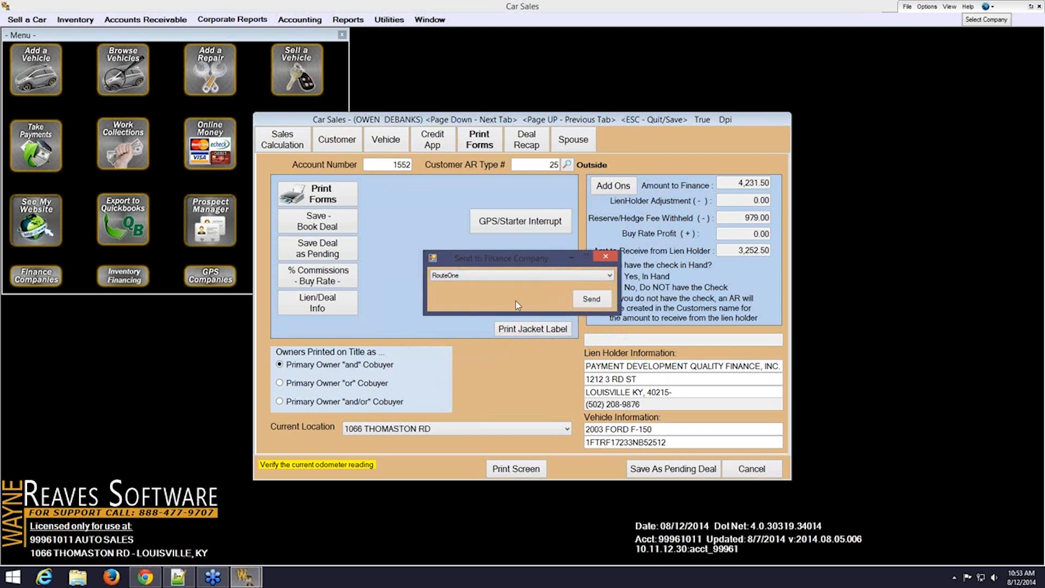
click(591, 300)
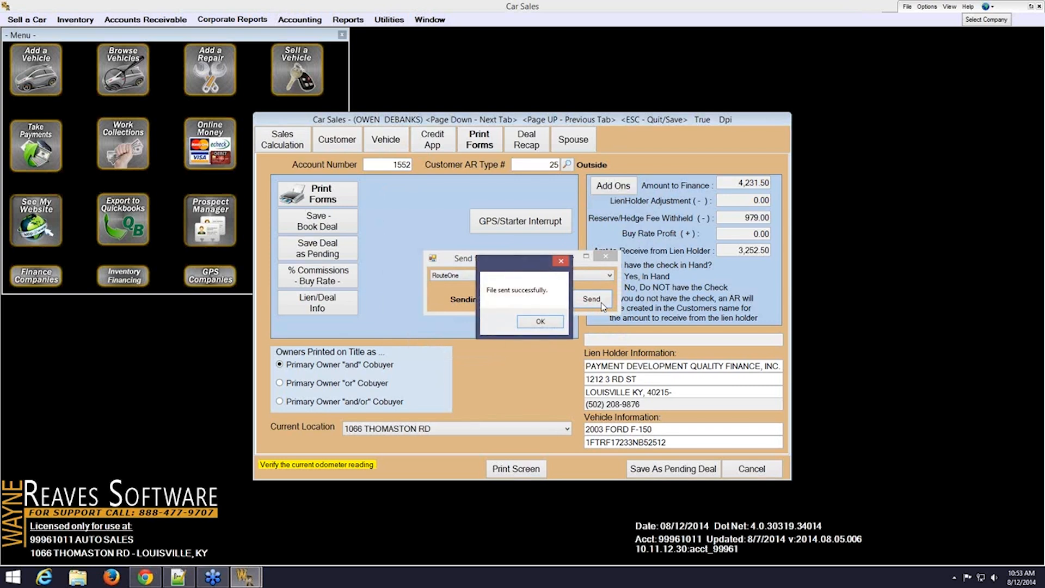
click(551, 322)
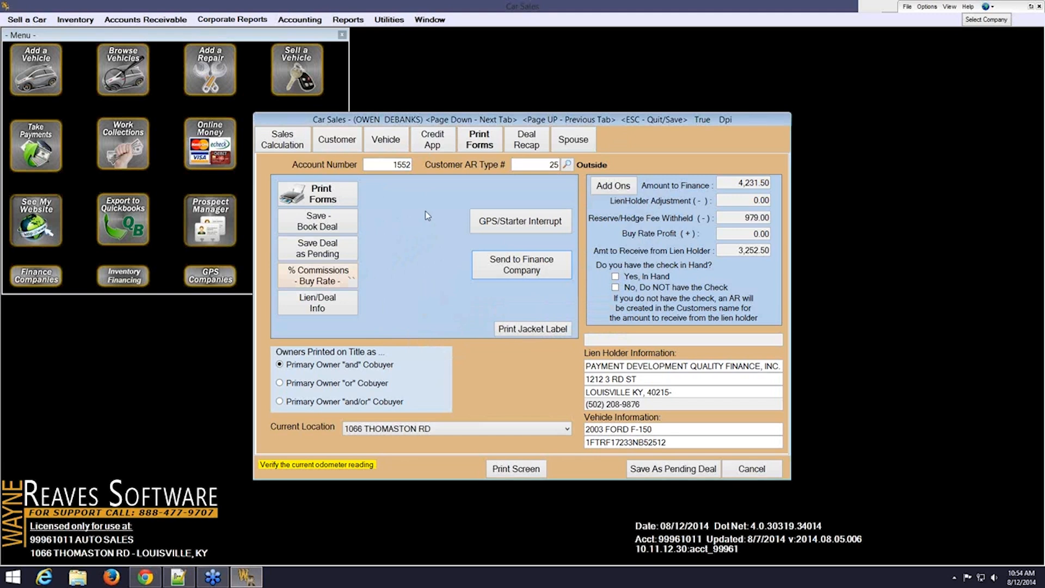
Open the deal's bank-financing forms list, dismissing the salvage-title warning
click(330, 196)
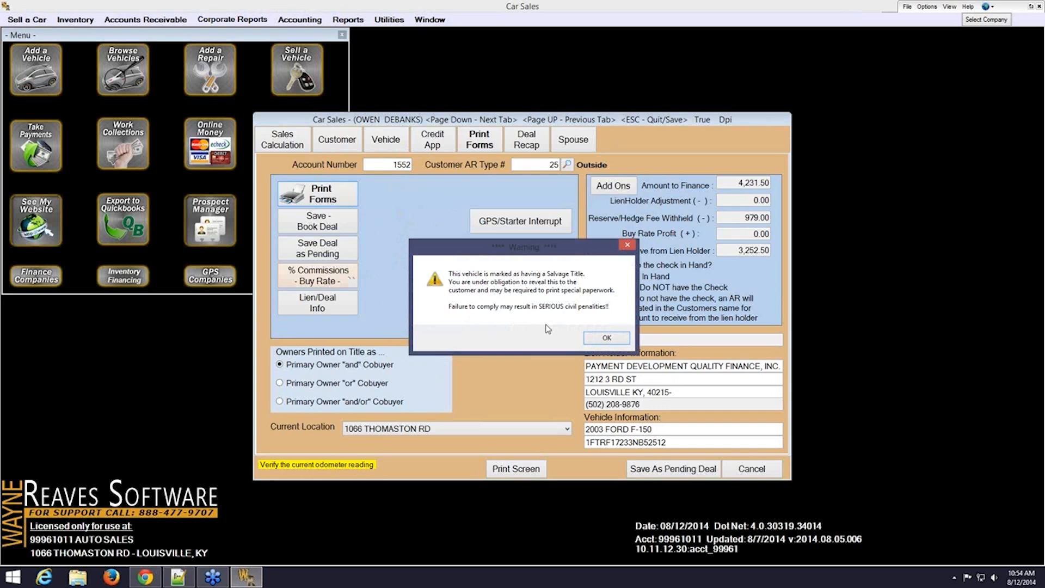
click(596, 342)
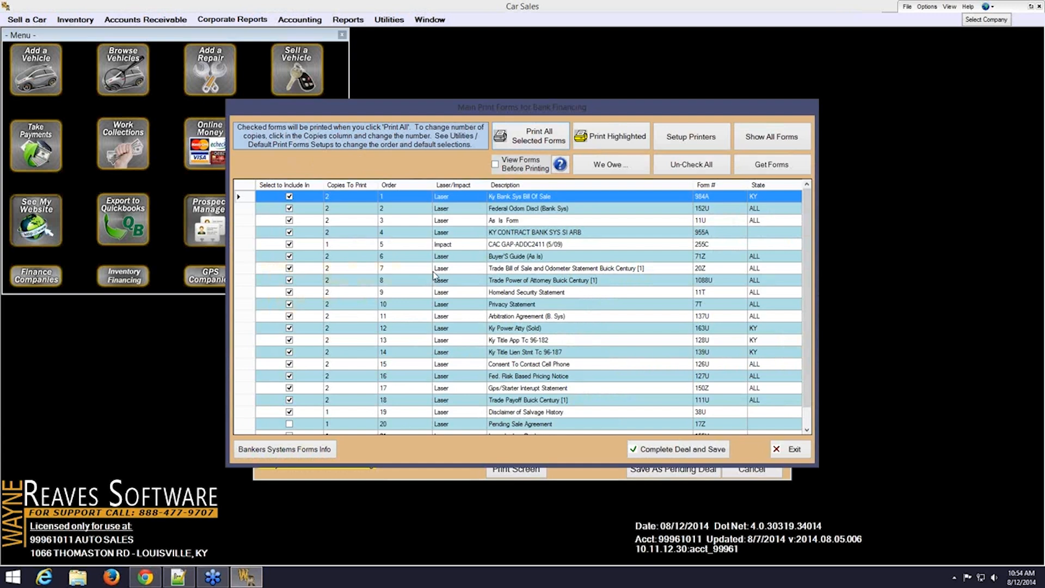
Turn on View Forms Before Printing and show all available forms
click(570, 306)
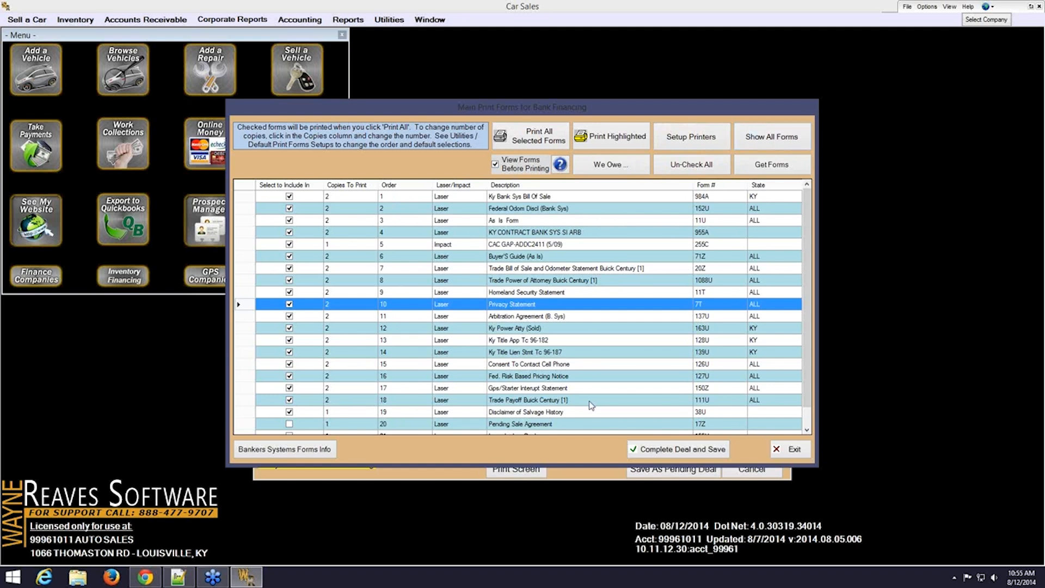
click(771, 140)
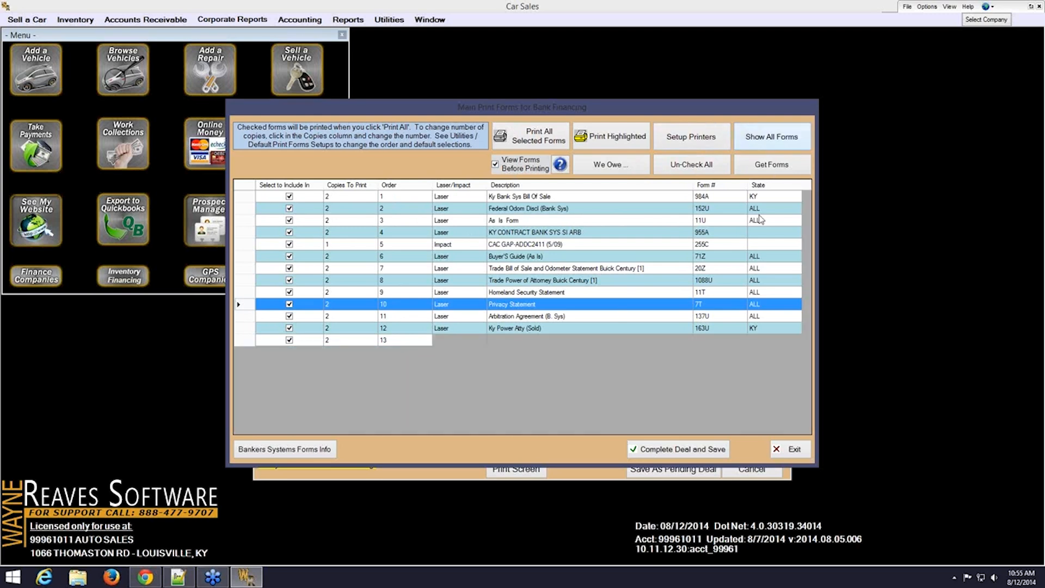
Scroll the full forms list, selecting KY CERT TITLE OR REG and KY TITLE LIEN STMENT, then close it
drag(808, 203, 808, 336)
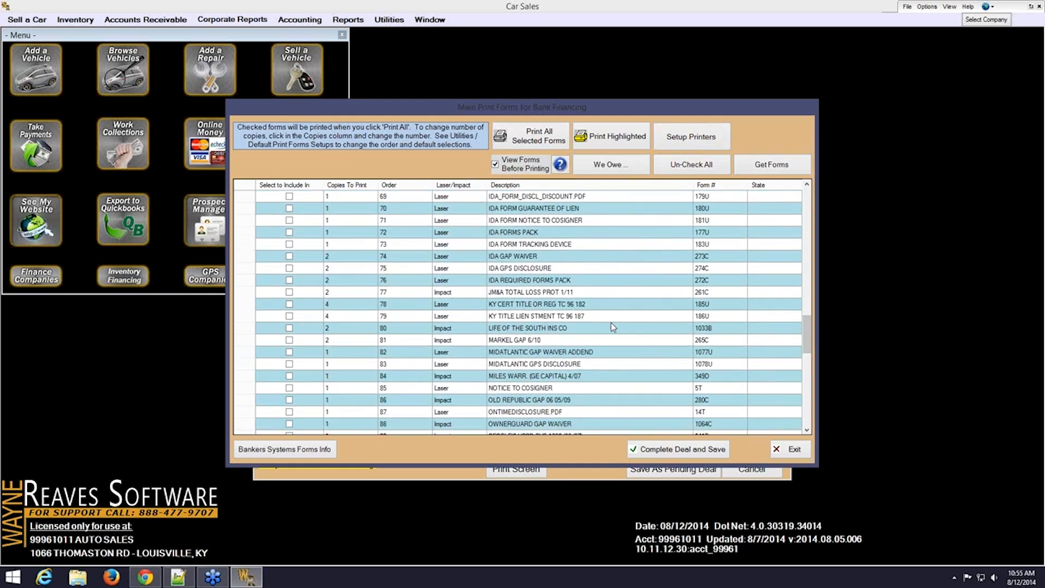
click(602, 306)
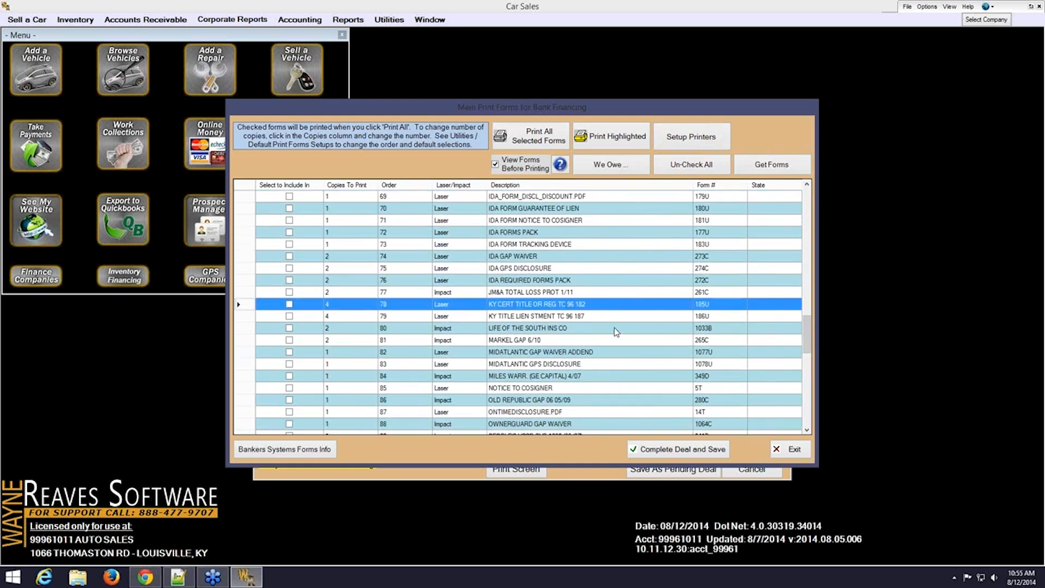
click(606, 321)
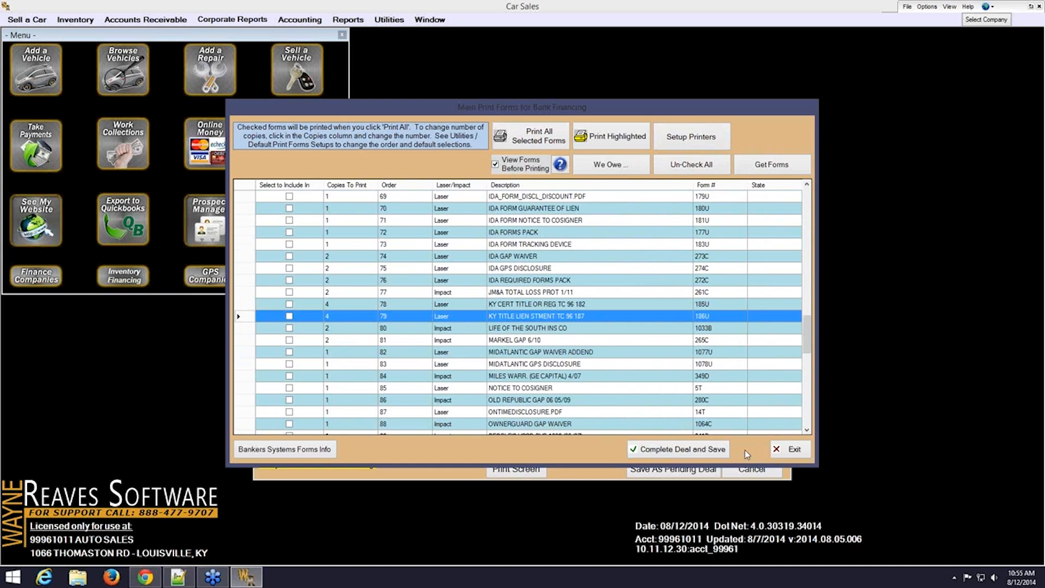
click(790, 455)
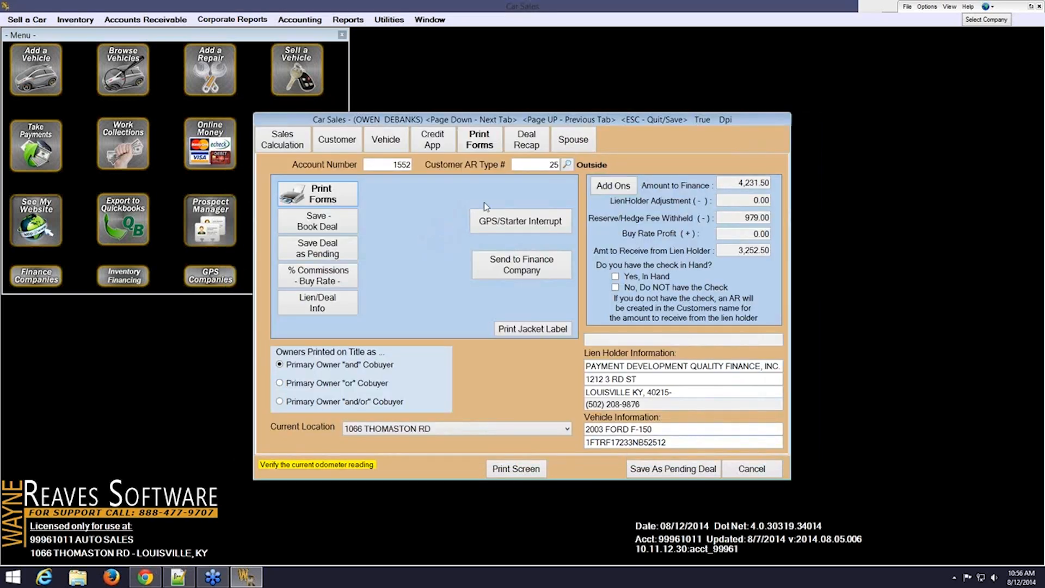
click(527, 142)
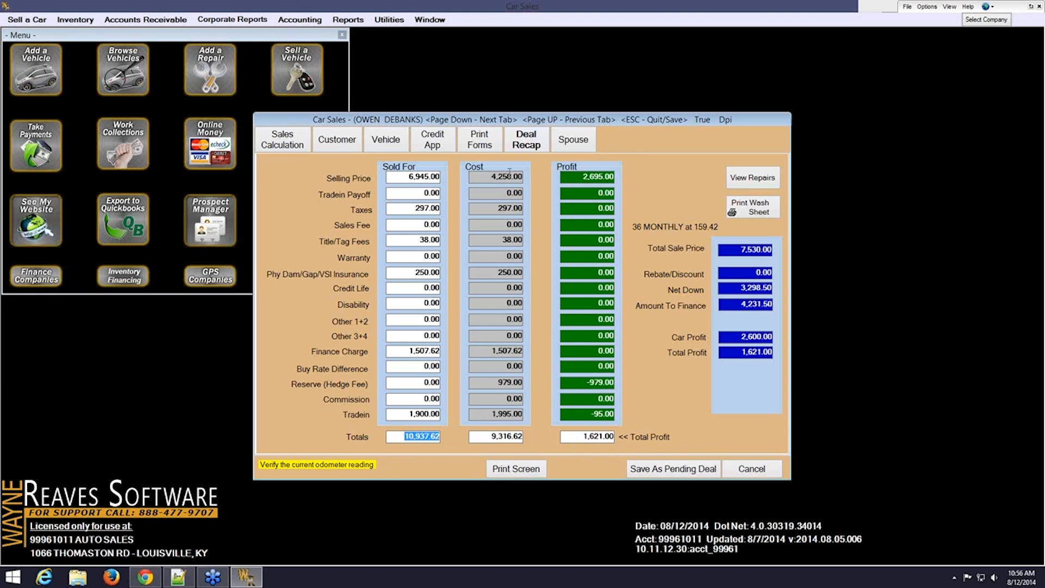
click(490, 145)
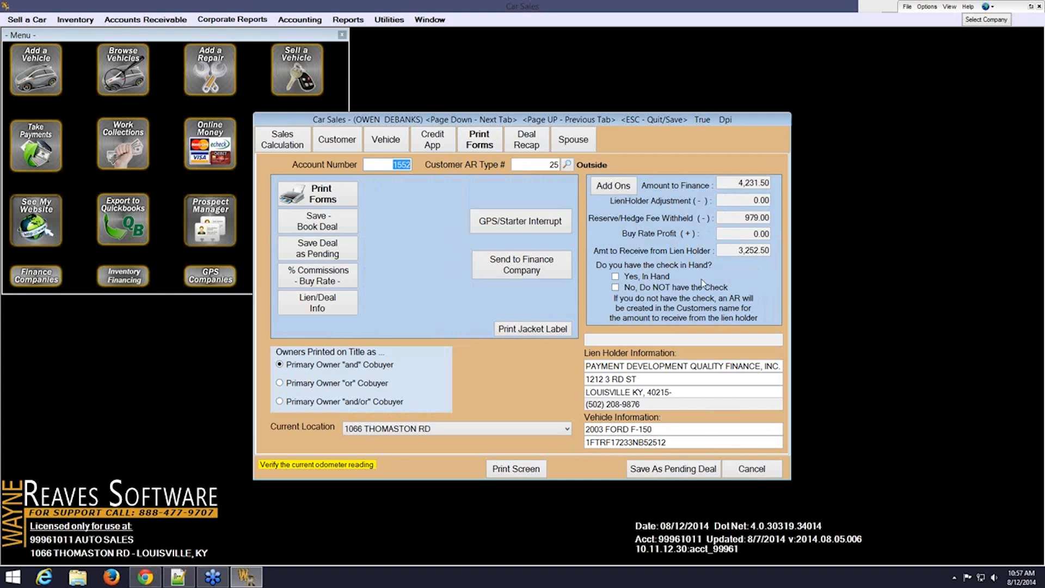
Book the deal with no lienholder check, moving the 1,303.50 received from Cash to Credit Card
click(615, 287)
click(336, 228)
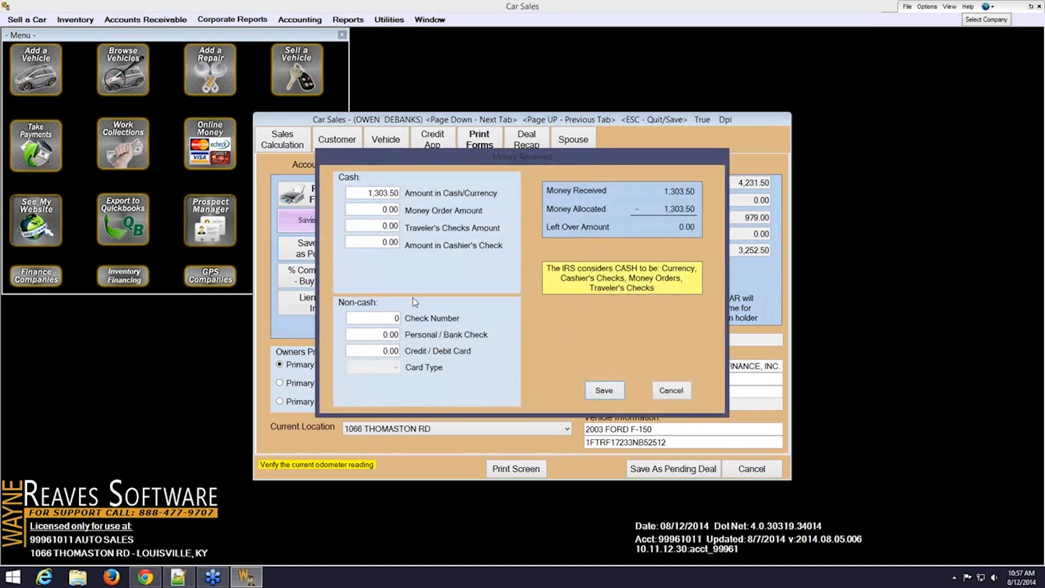
click(365, 196)
key(Delete)
key(Tab)
key(Tab)
key(Tab)
key(Tab)
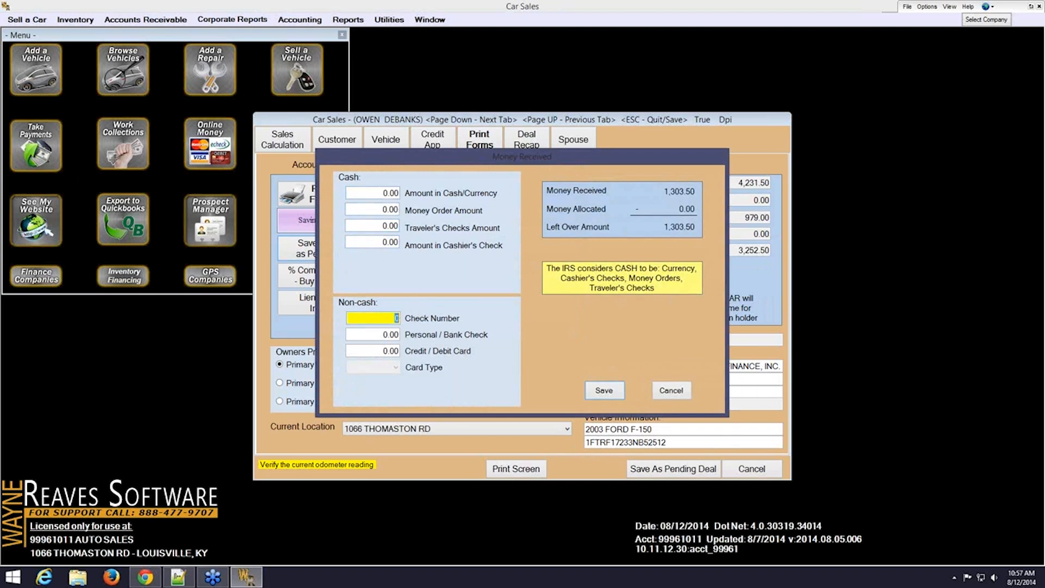
key(Tab)
key(Tab)
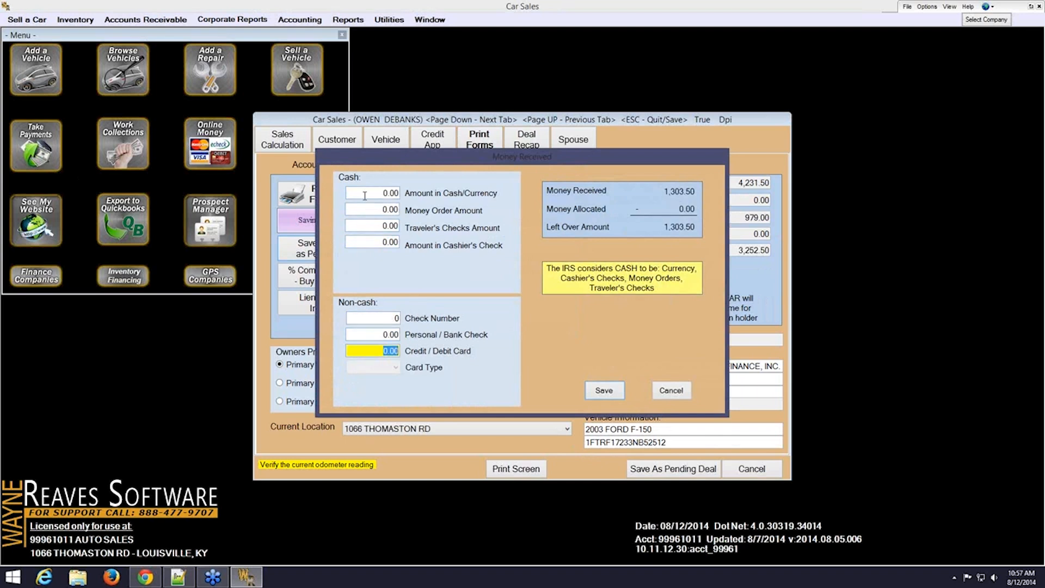
text(1,303)
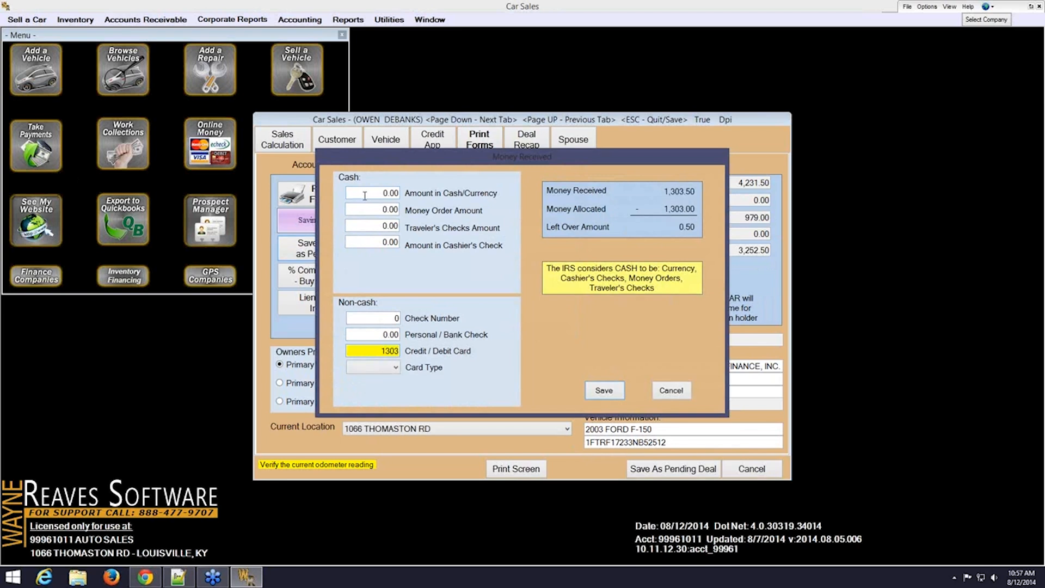
text(.50)
key(Tab)
key(Down)
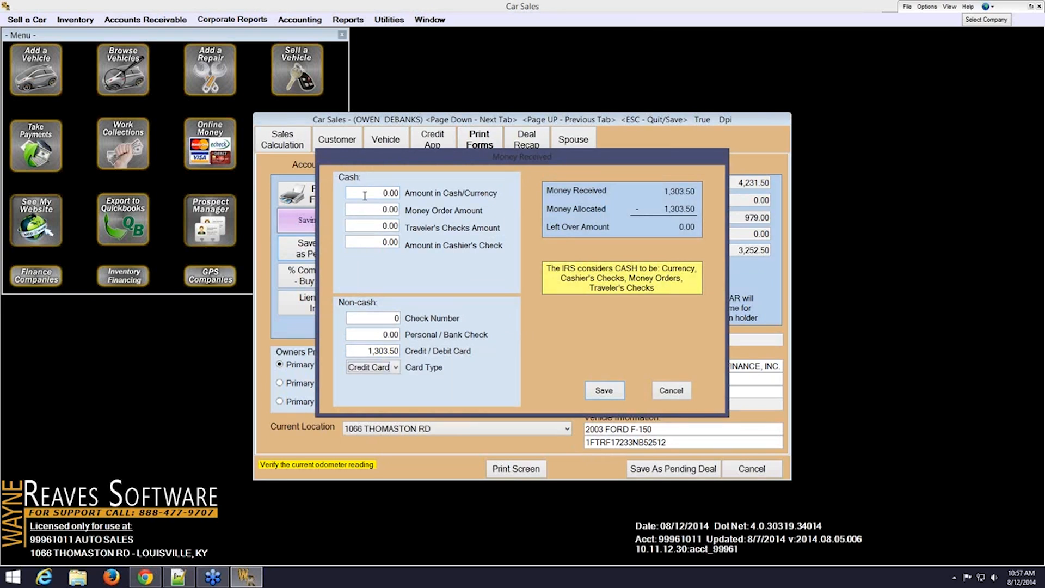
click(606, 394)
key(Escape)
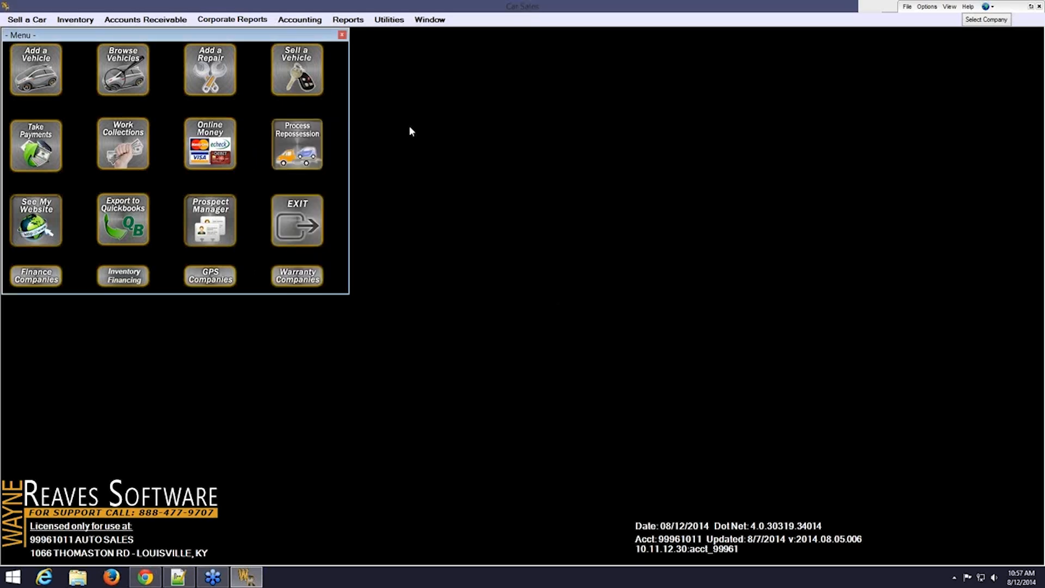
In Take a Payment, select the customer due 8/12/2014 and keep payment date 08/12/2014
click(37, 147)
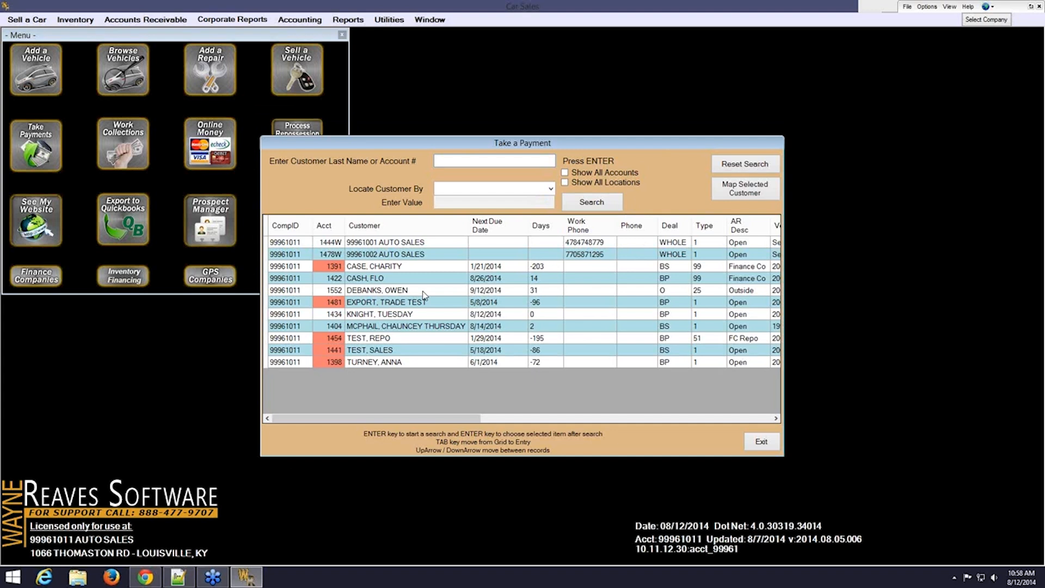
click(418, 318)
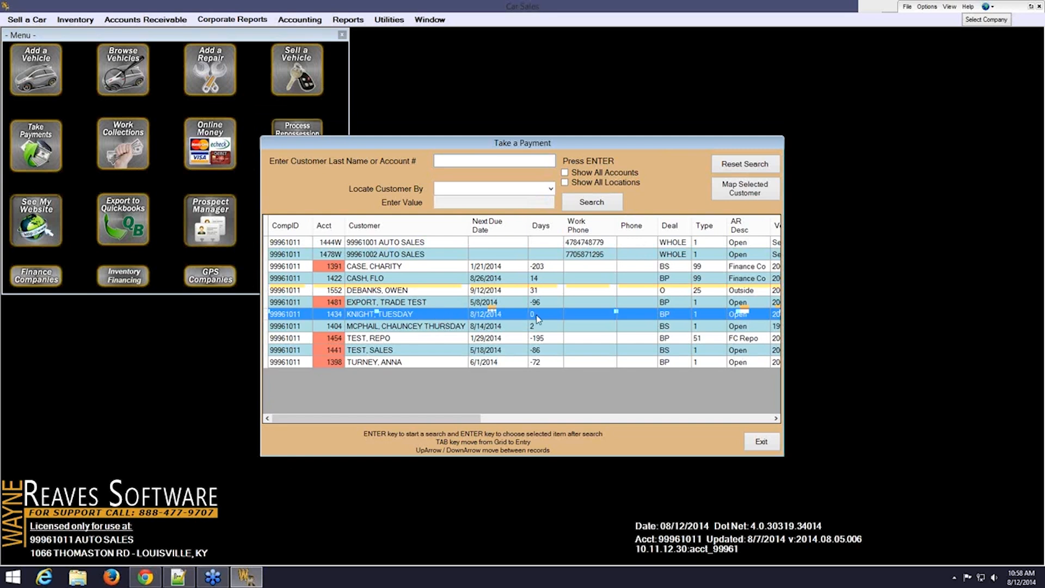
double_click(434, 316)
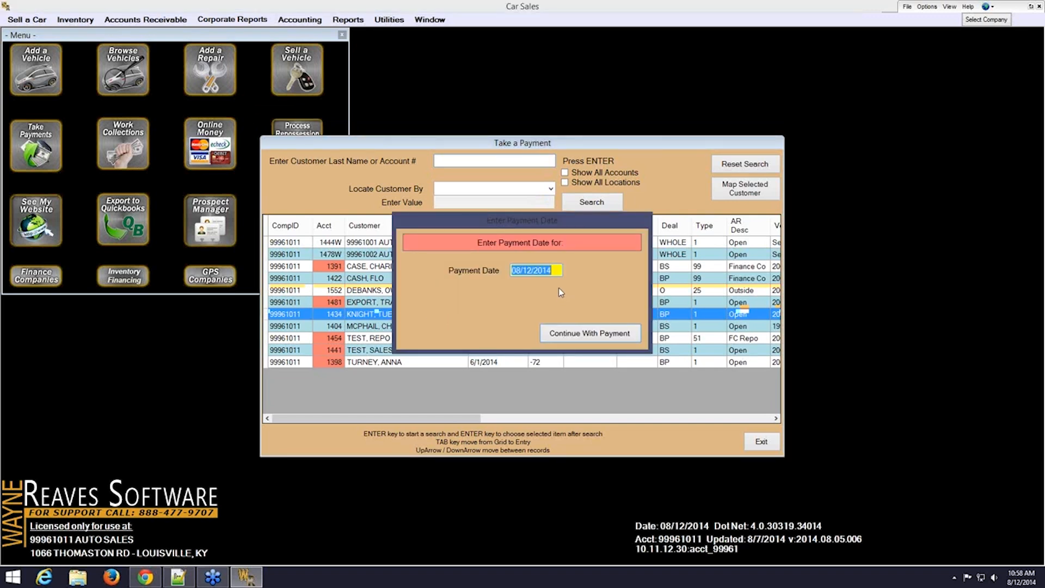
click(578, 334)
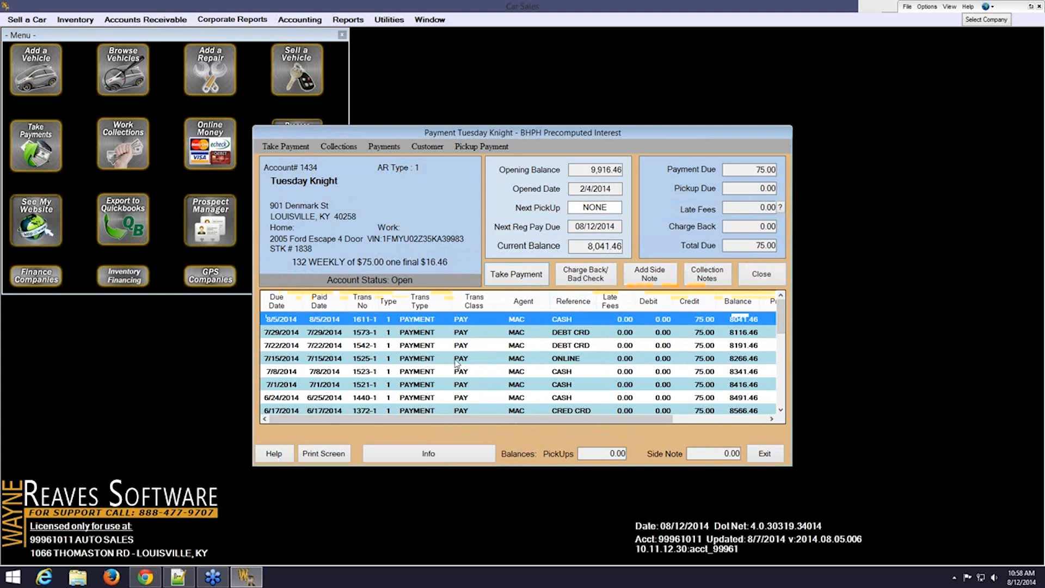
Save a 75.00 cash payment without a receipt, with 100.00 tendered and 25.00 change
click(516, 275)
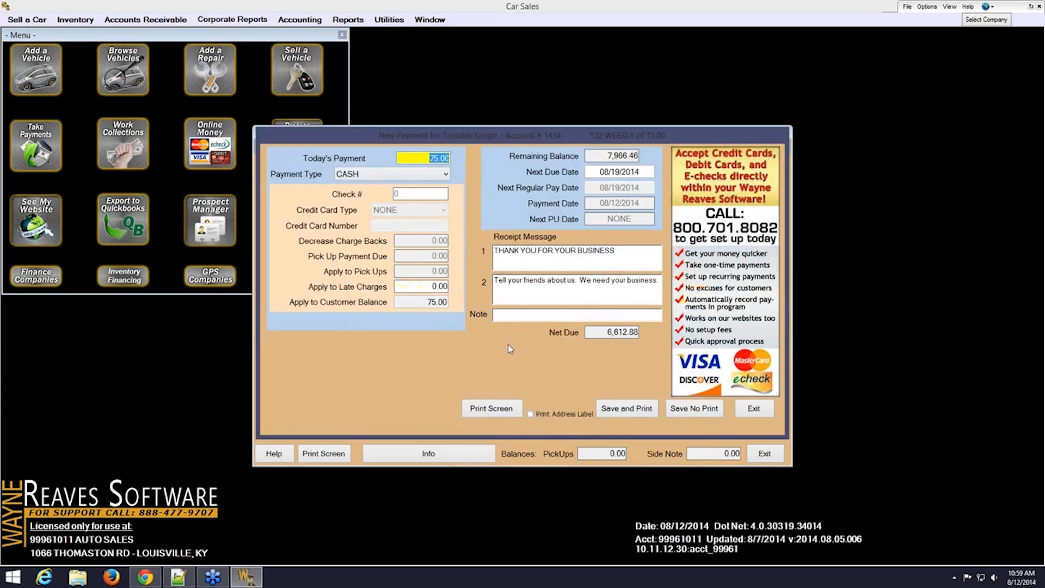
click(694, 410)
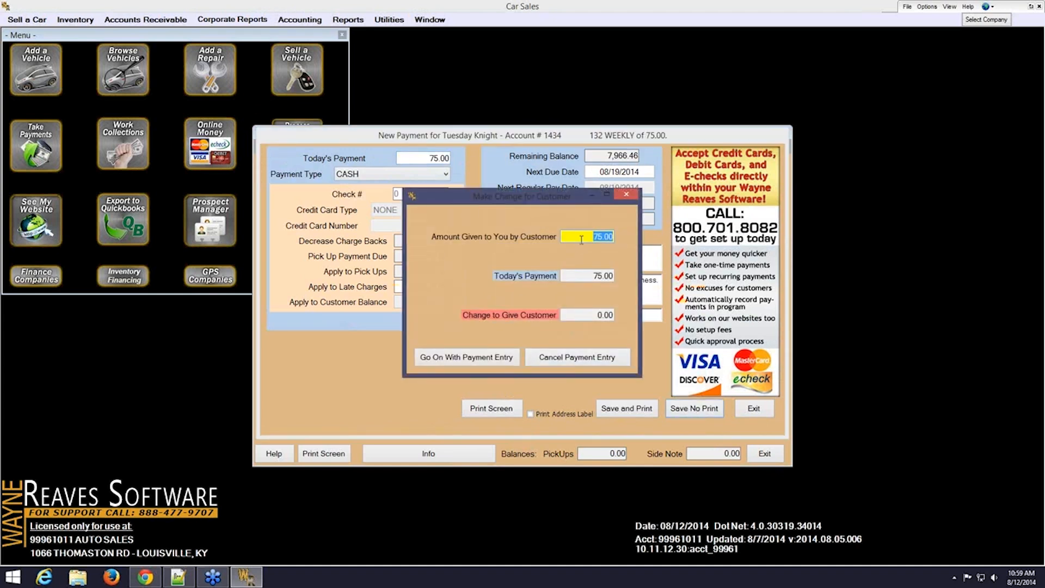
text(1000)
key(Tab)
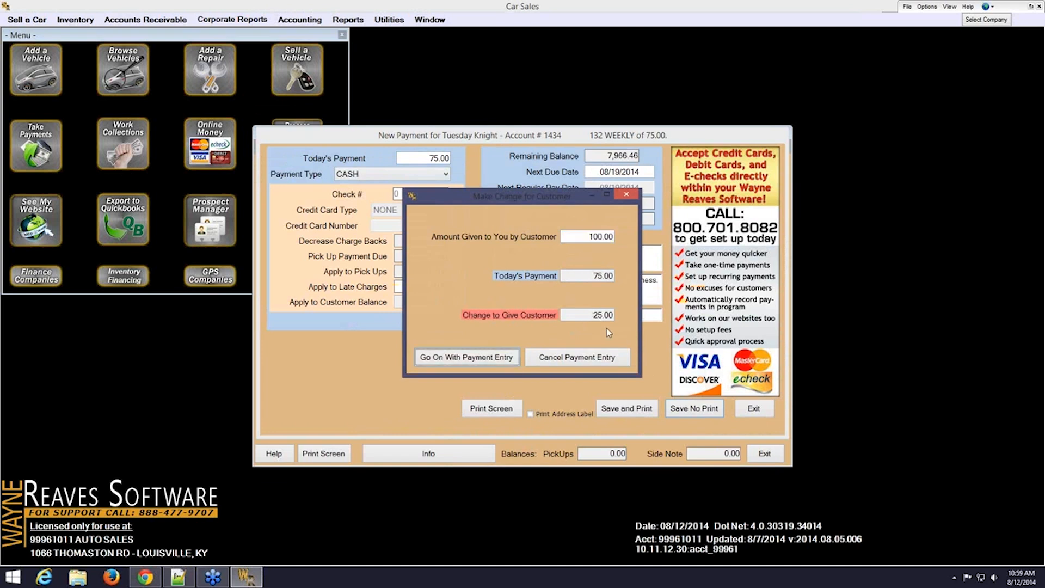
click(459, 356)
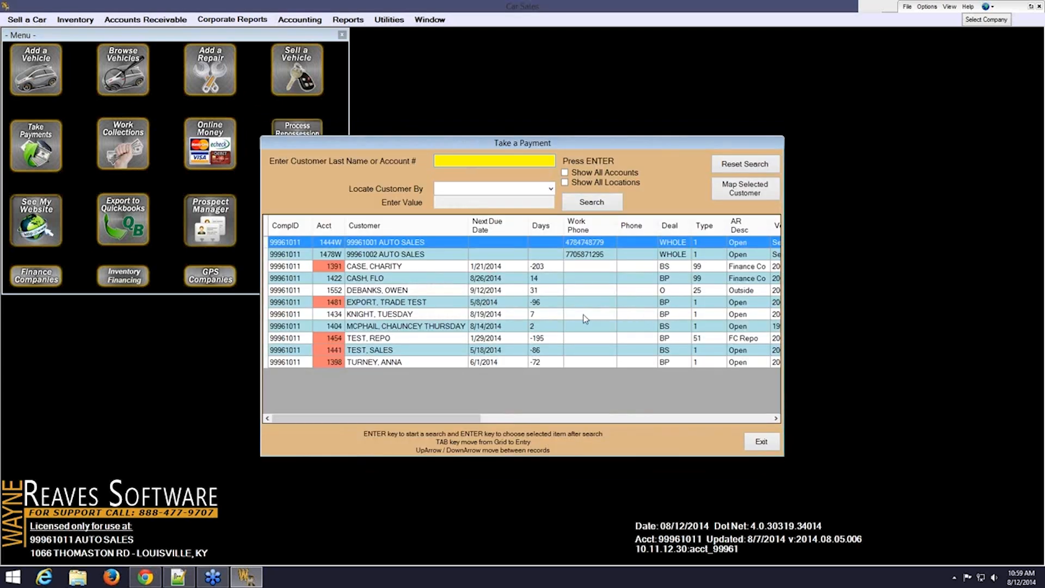
Check the paid customer's new due date in the list, then exit to the main menu
click(427, 315)
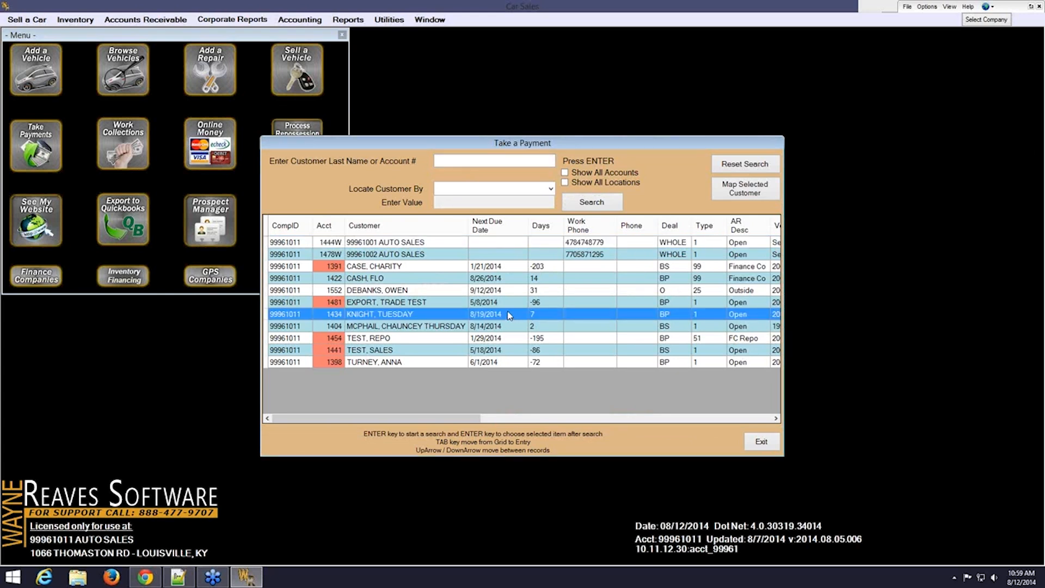
click(452, 326)
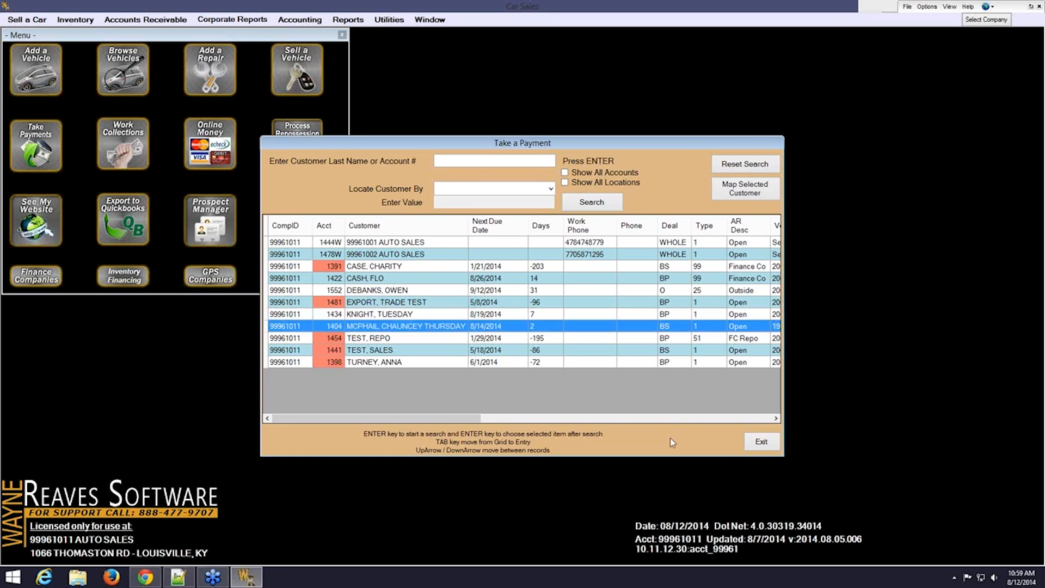
click(760, 443)
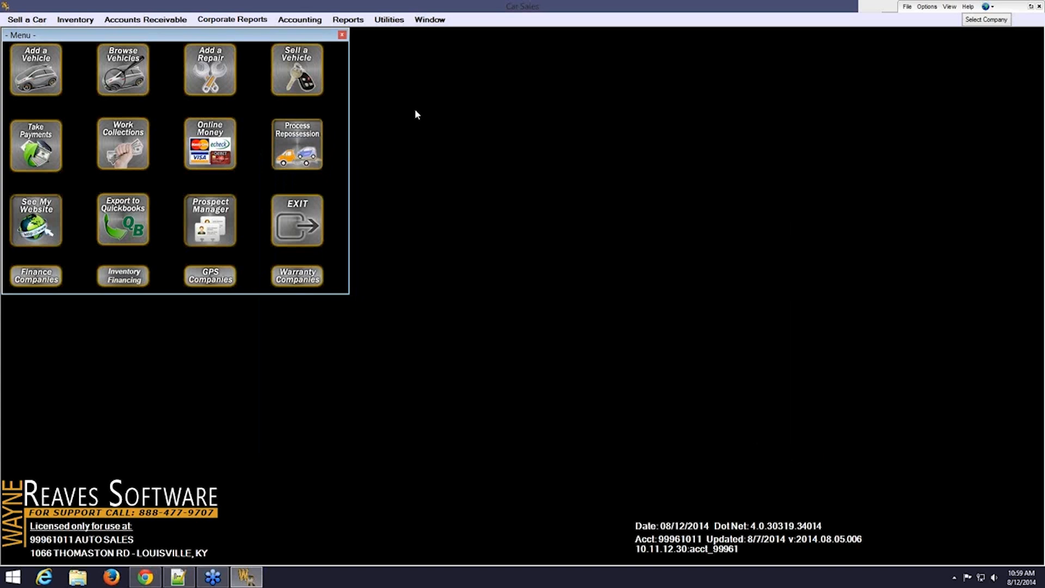
Run the Standard Sales Report for 01/01/2014 through 08/12/2014
click(358, 25)
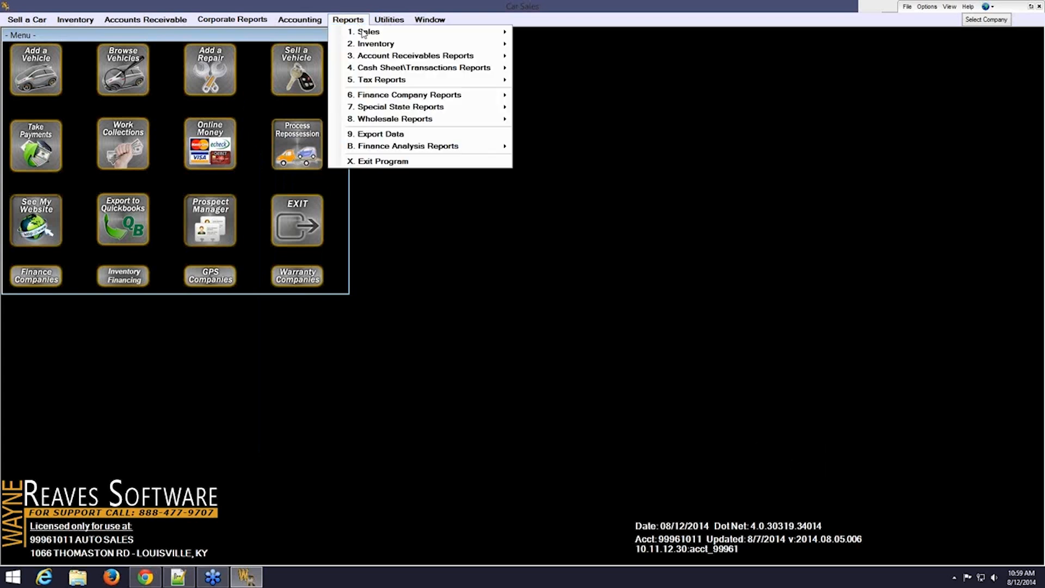
mouse_move(399, 38)
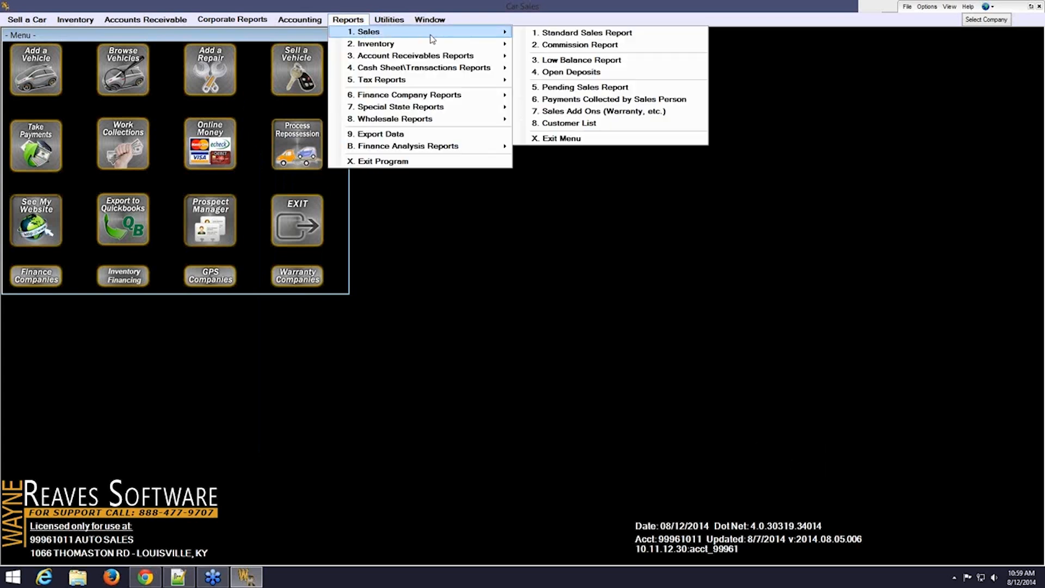
click(524, 33)
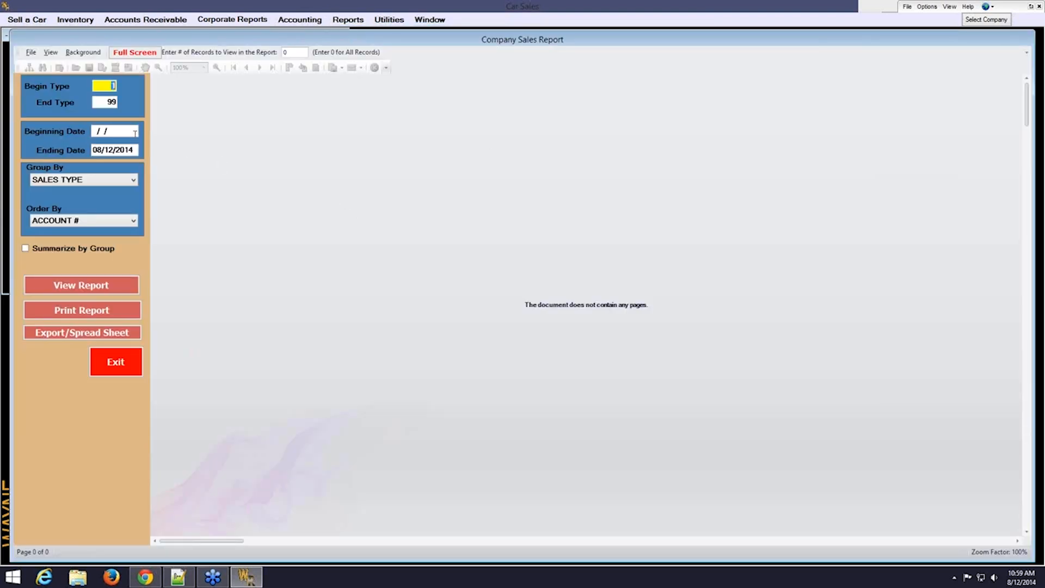
click(134, 133)
text(0101)
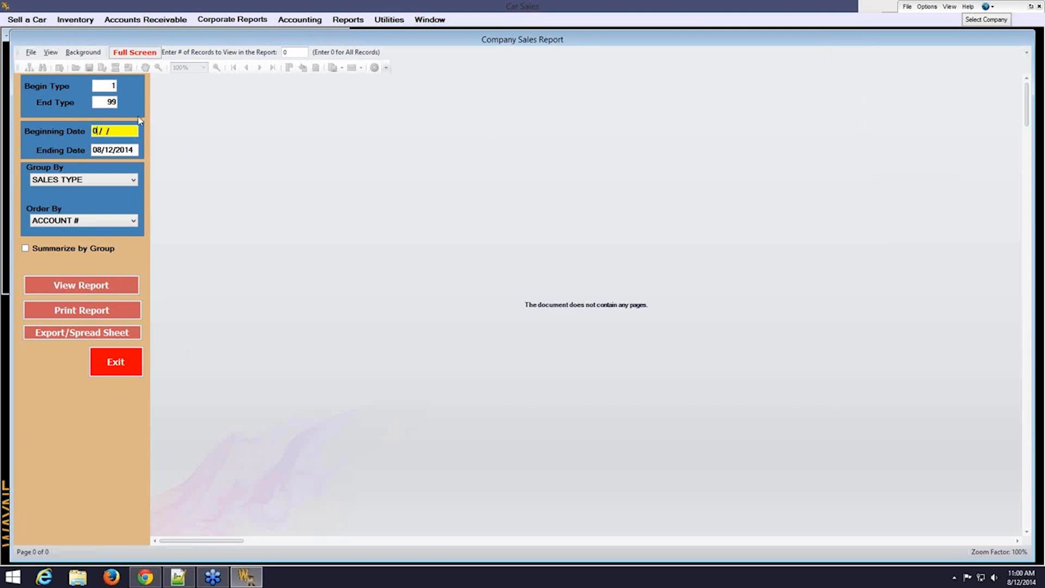
key(Tab)
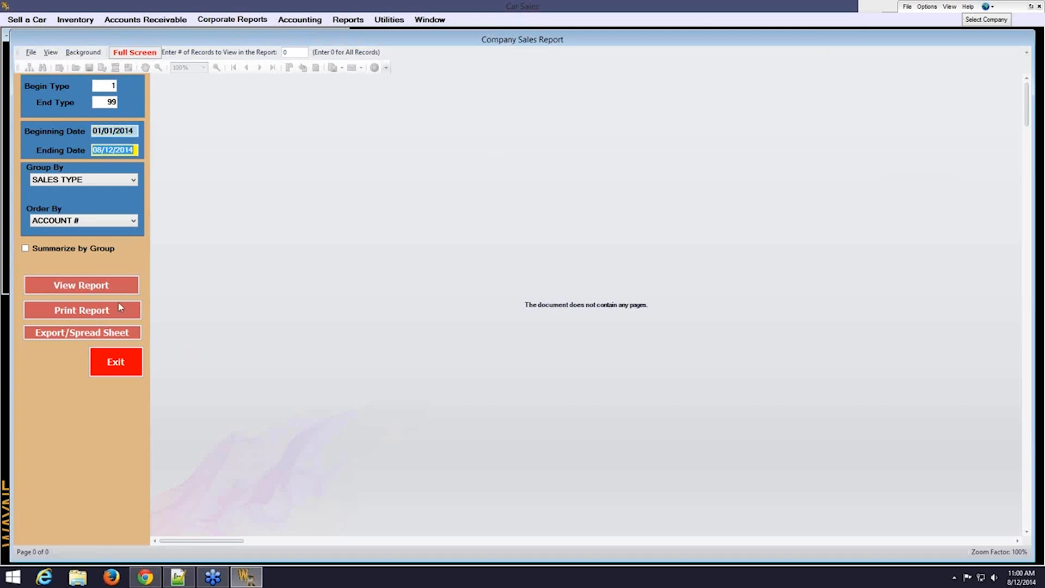
click(110, 289)
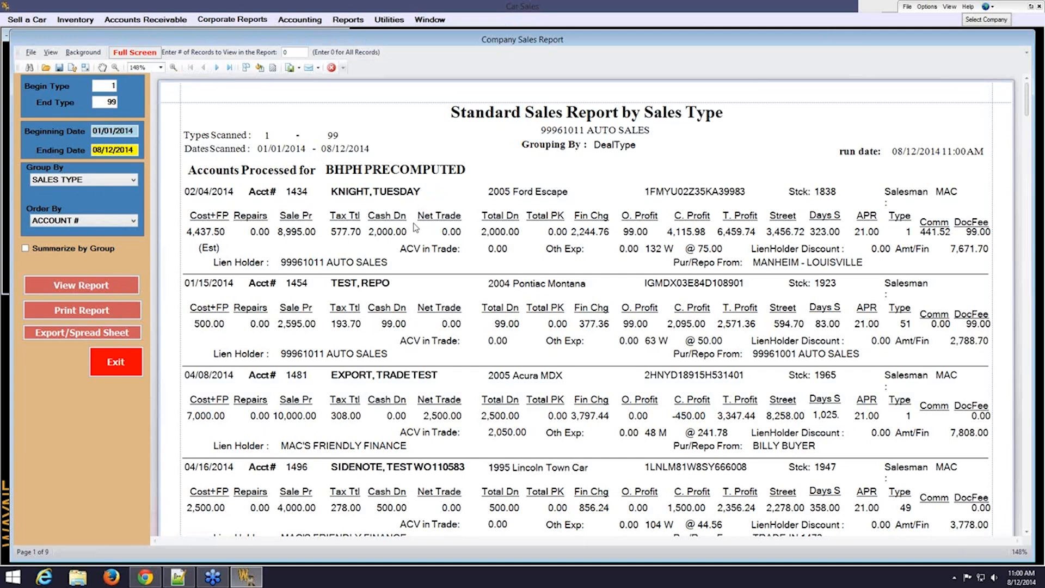
Page through the sales report's BHPH, cash and outside lien holder sections to the Report Totals
click(216, 68)
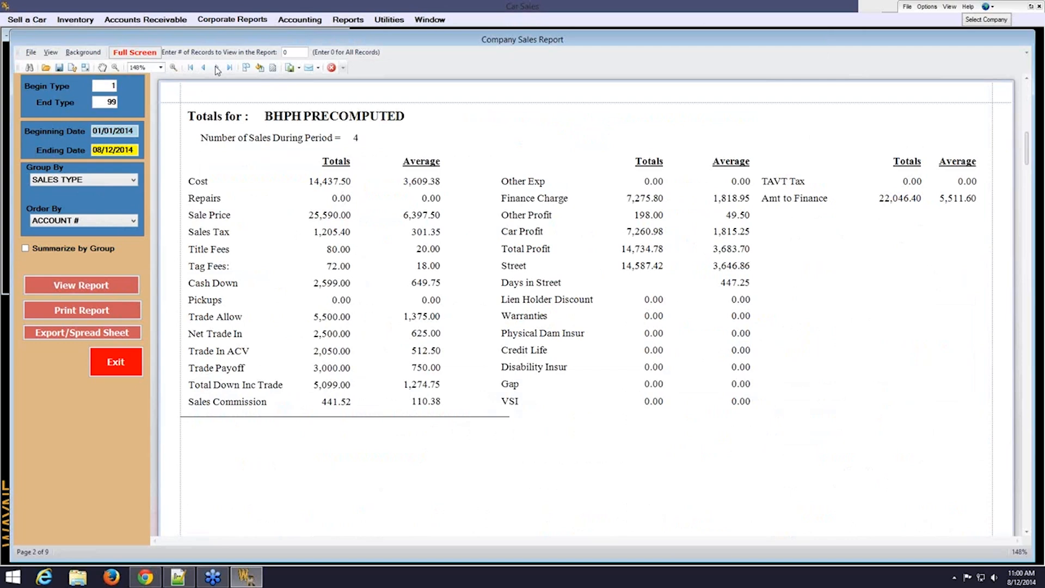
click(216, 69)
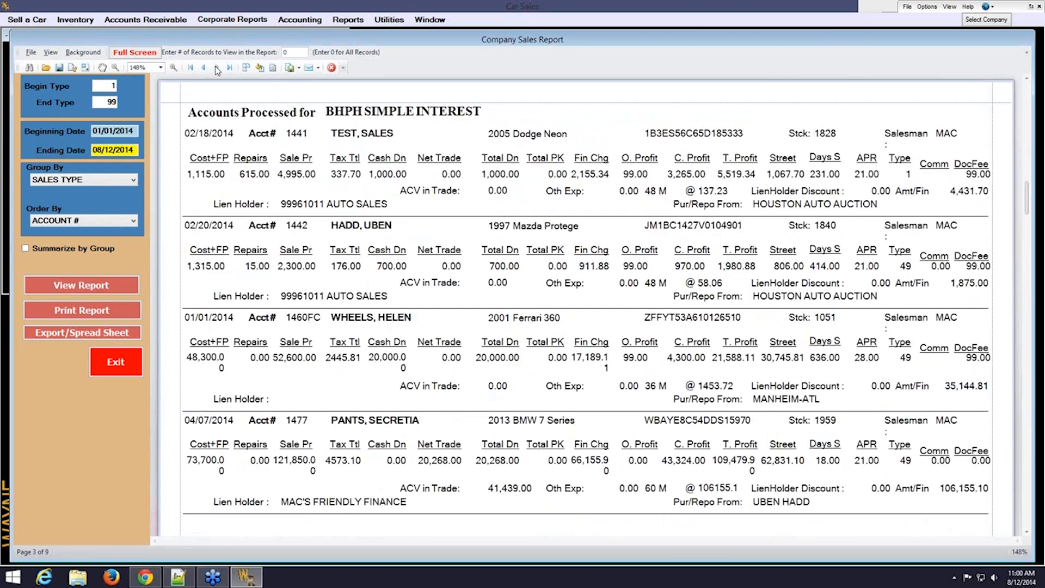
click(217, 68)
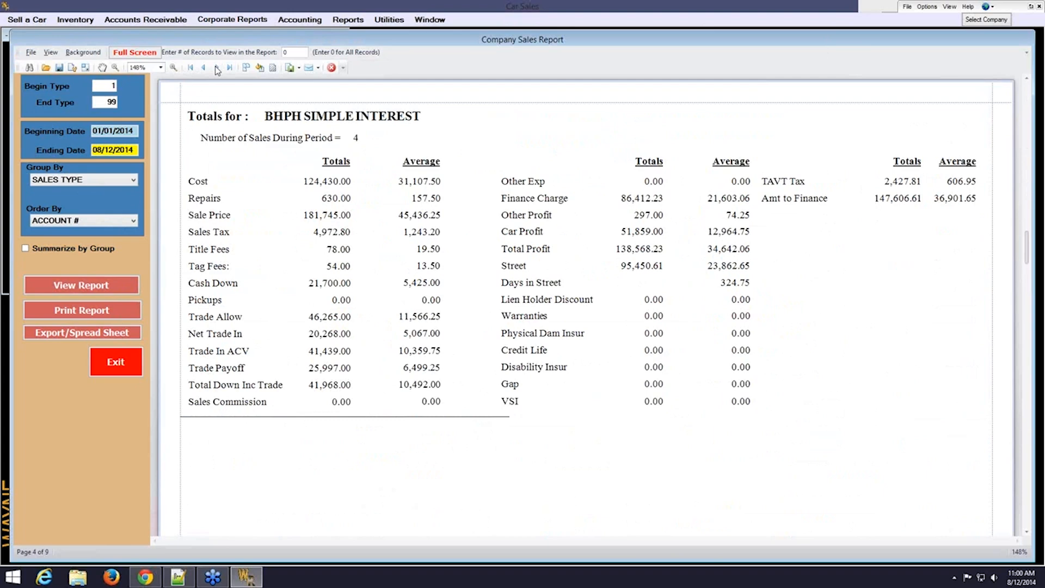
click(217, 69)
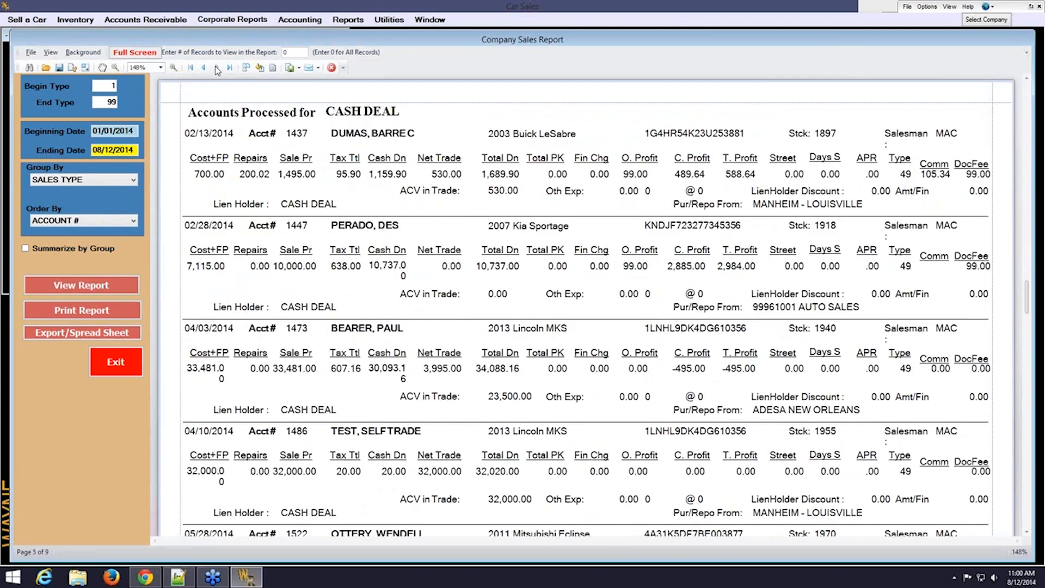
click(217, 68)
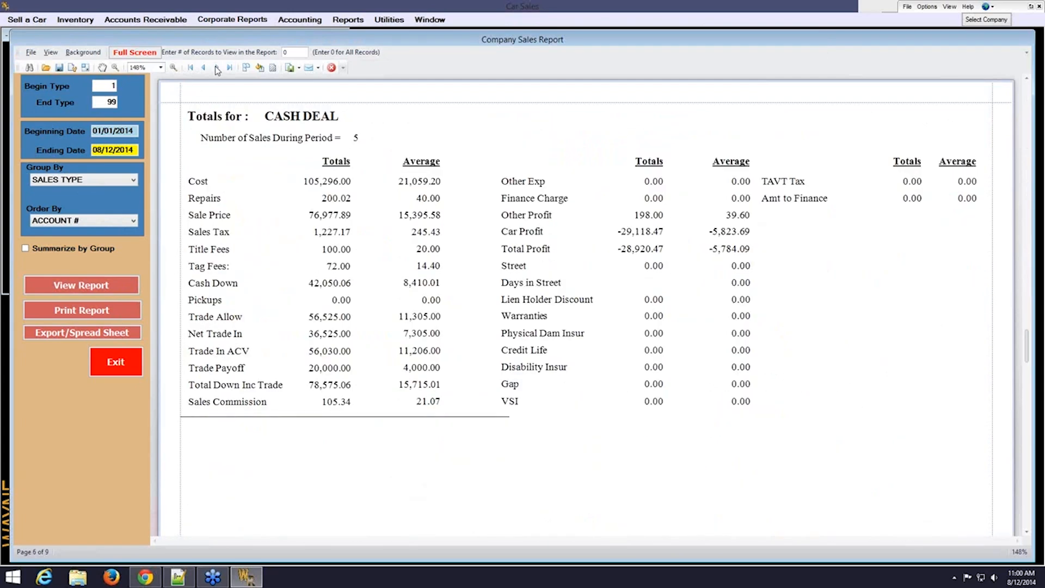
click(216, 69)
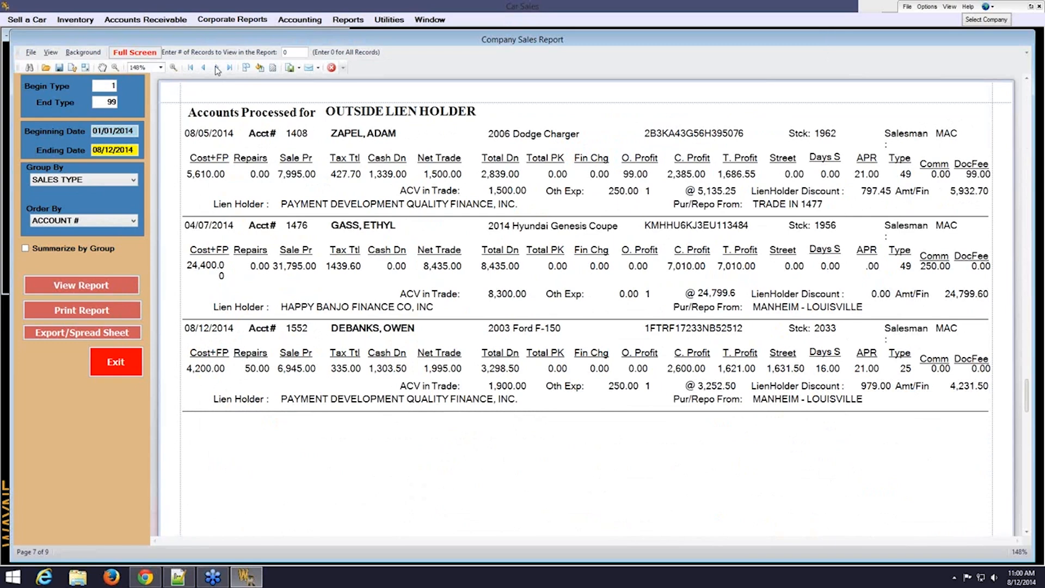
click(216, 69)
click(216, 68)
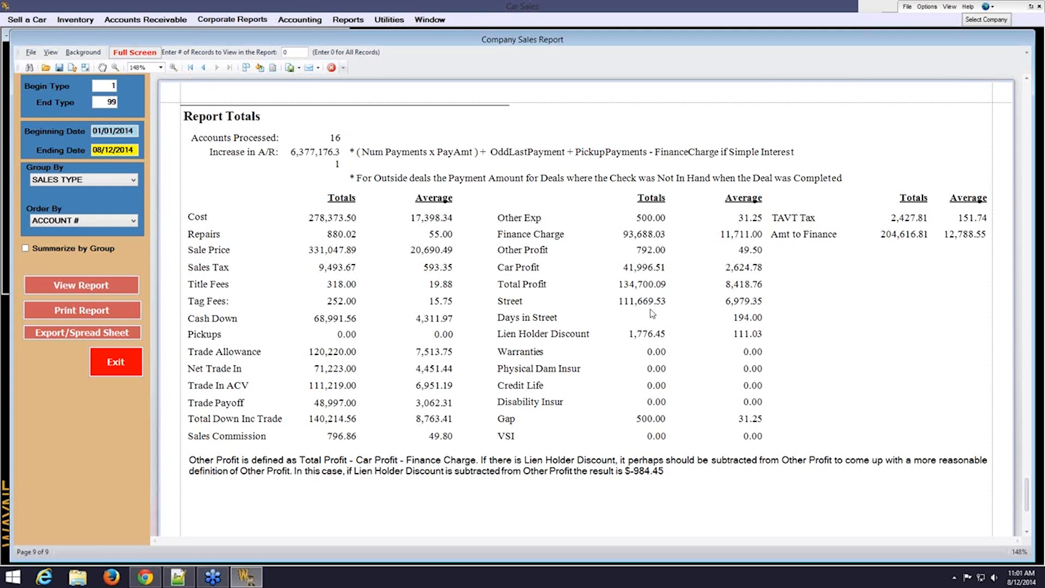
Close the sales report and bring up the Inventory reports list
click(109, 368)
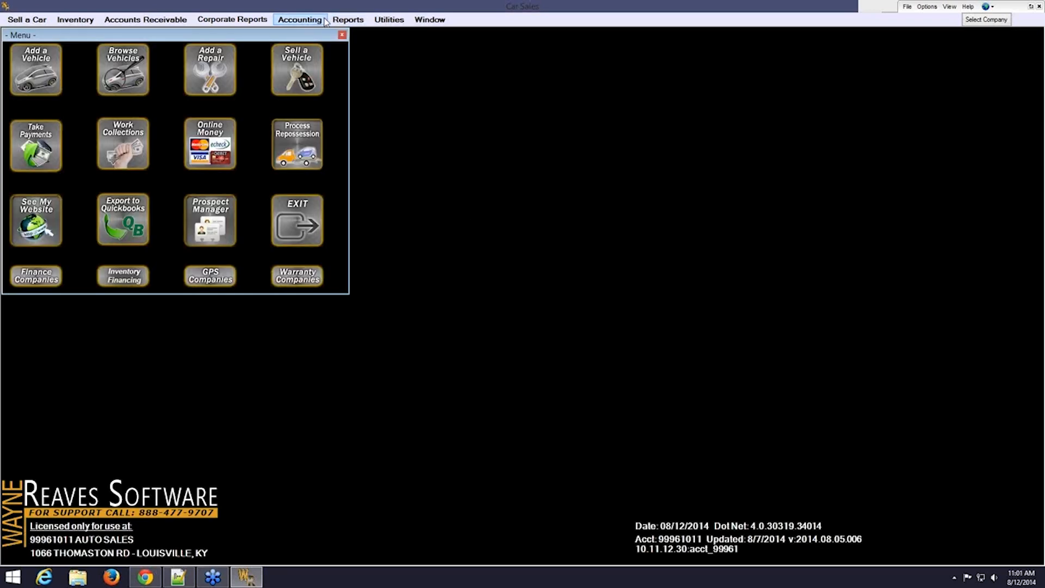
click(347, 20)
mouse_move(473, 49)
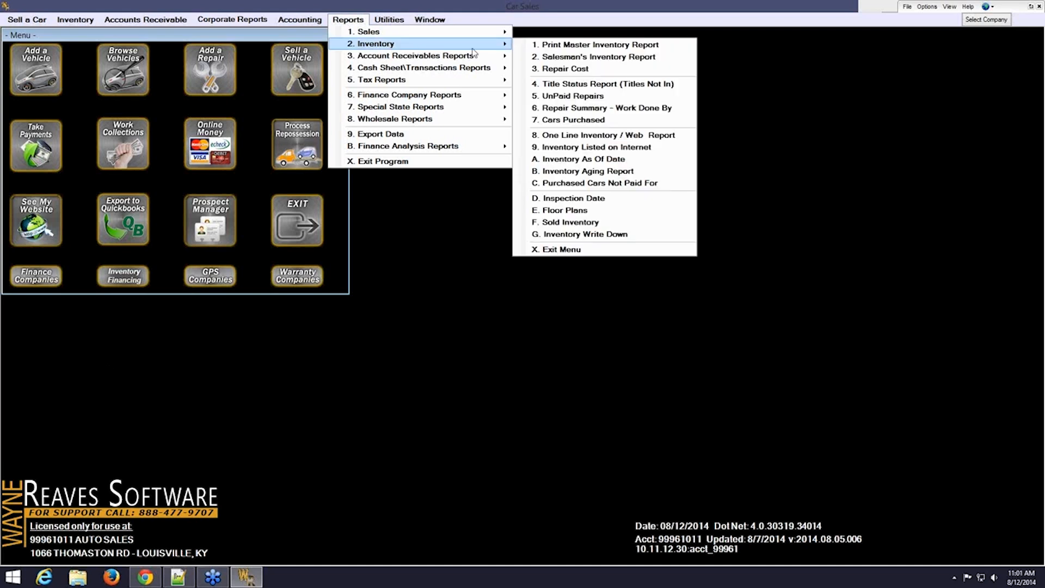
View the Master Inventory Report for lots 1–98, check its 20-car, 92,710.00 totals, then exit
click(527, 46)
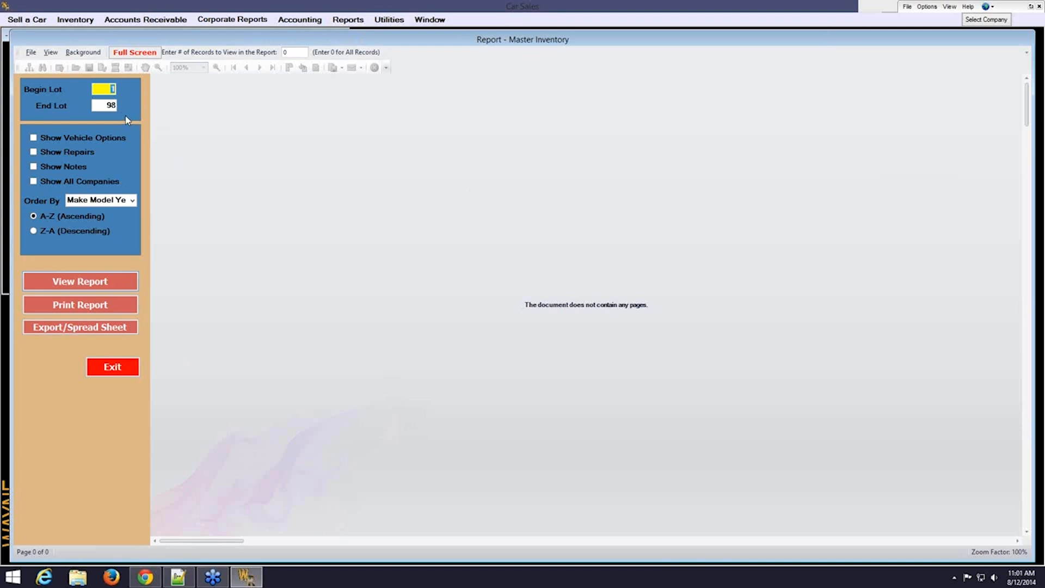
click(120, 281)
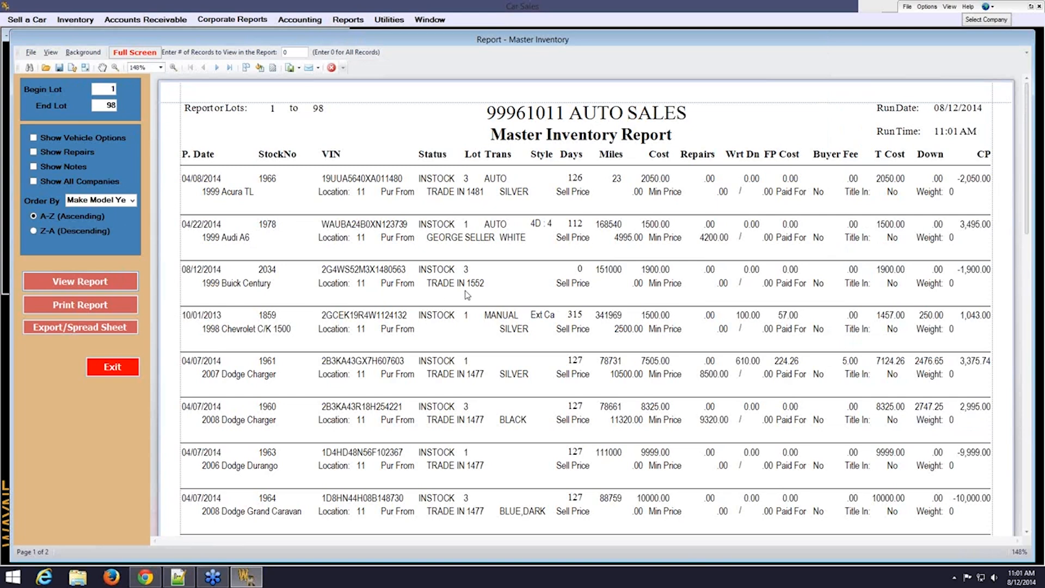
click(231, 68)
scroll(489, 343, down, 5)
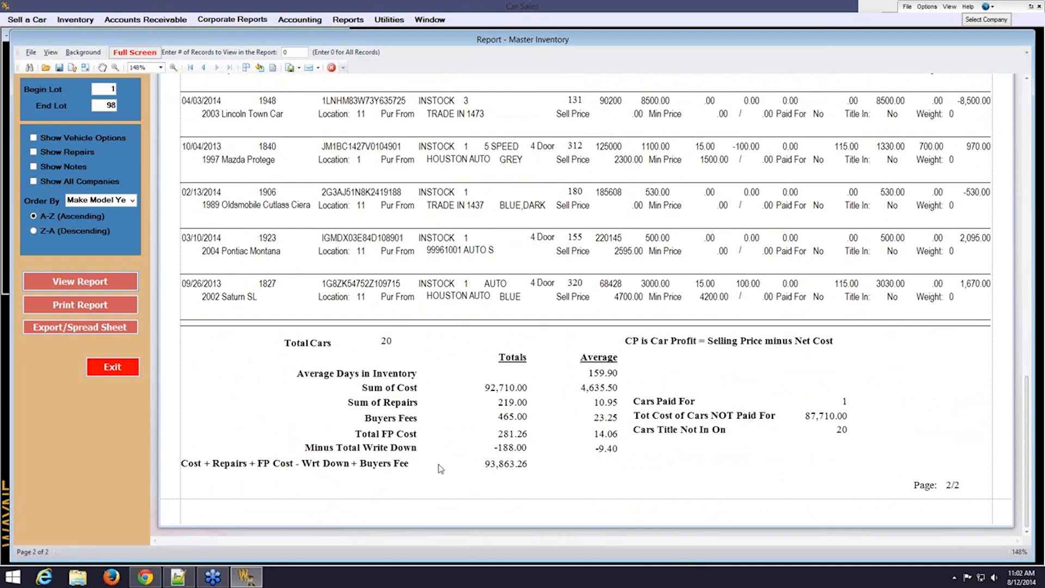
click(130, 368)
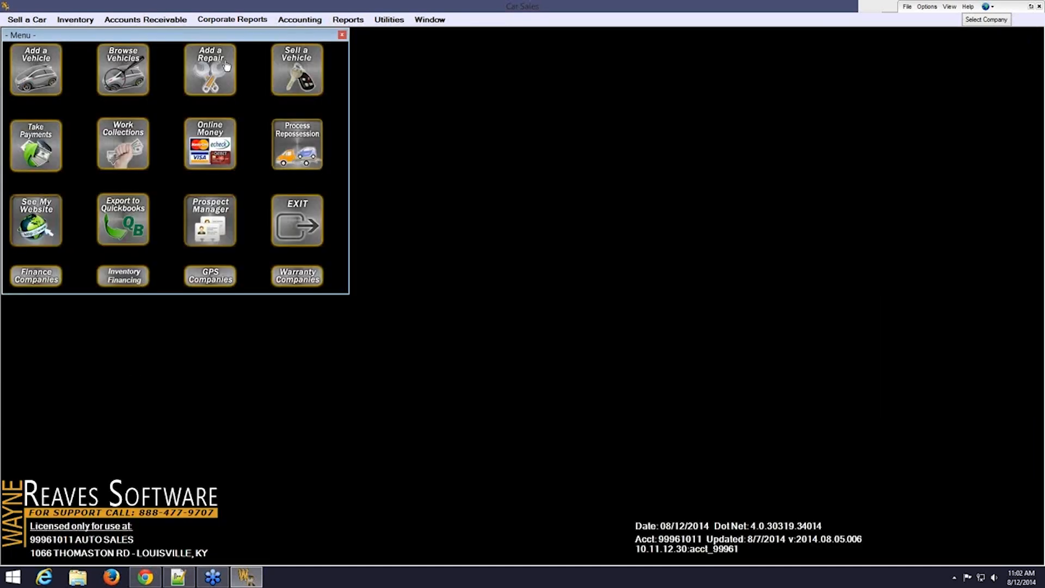
Show the Account Receivables Reports submenu under Reports
click(321, 24)
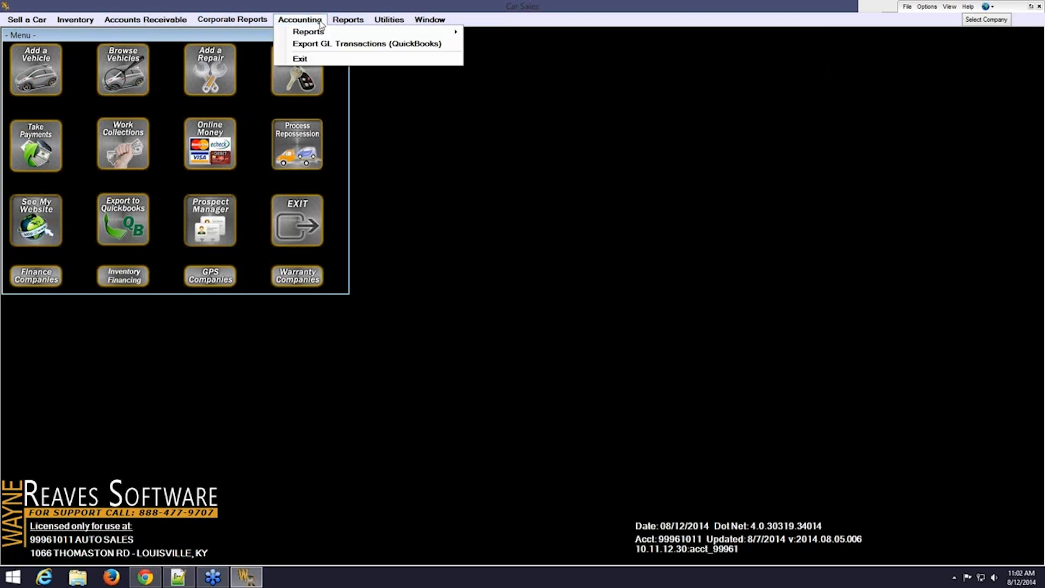
mouse_move(342, 22)
mouse_move(491, 60)
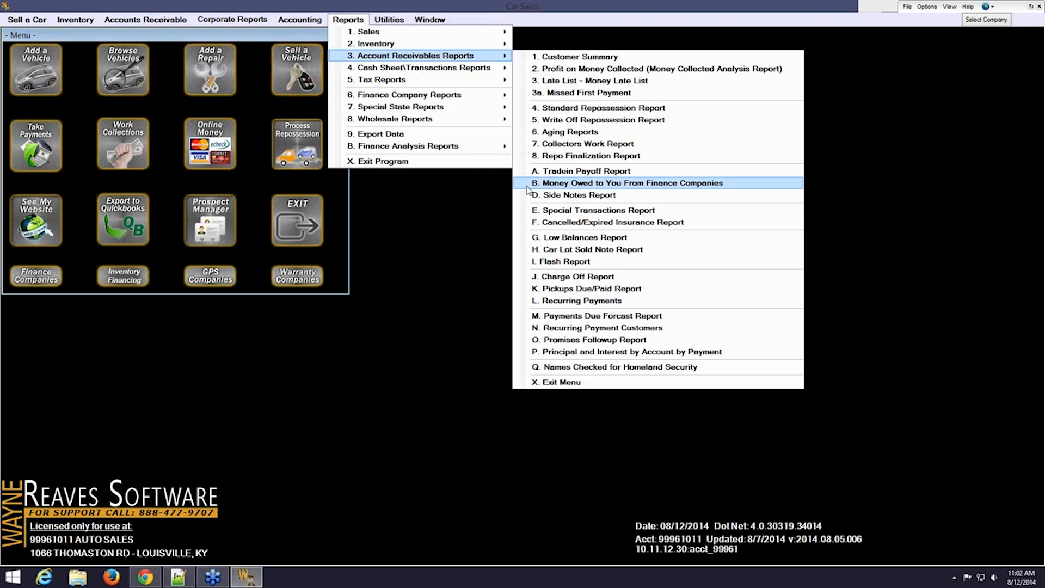
View the Money Owed to You From Finance Companies report showing 3,252.50 due, then exit
click(598, 183)
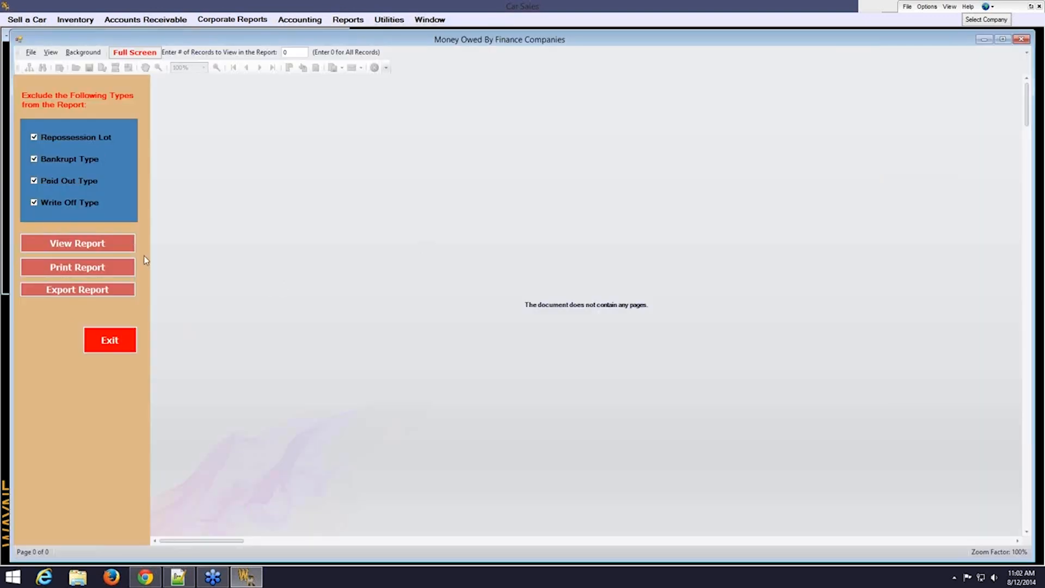
click(116, 247)
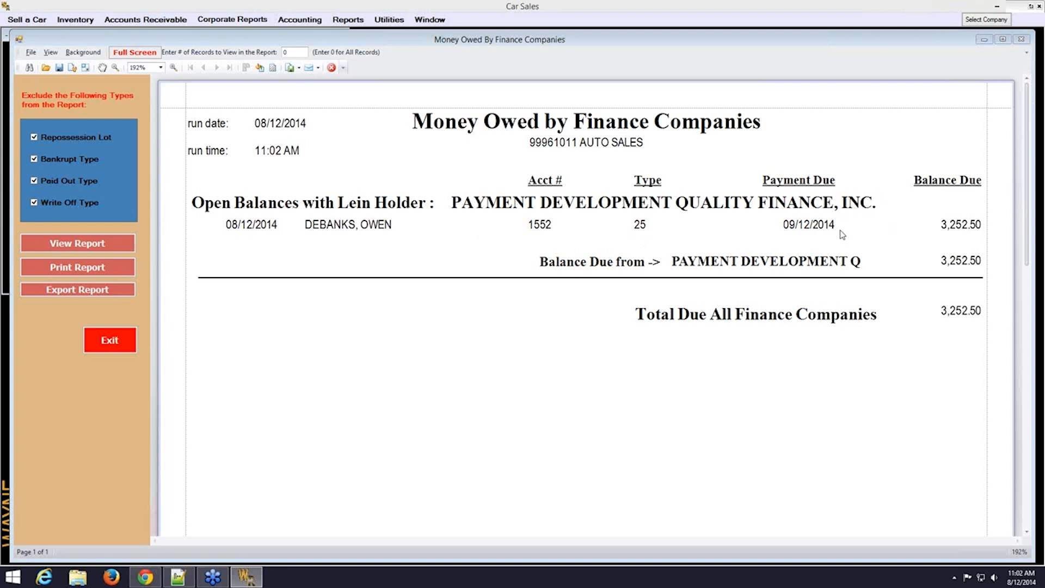
click(1039, 26)
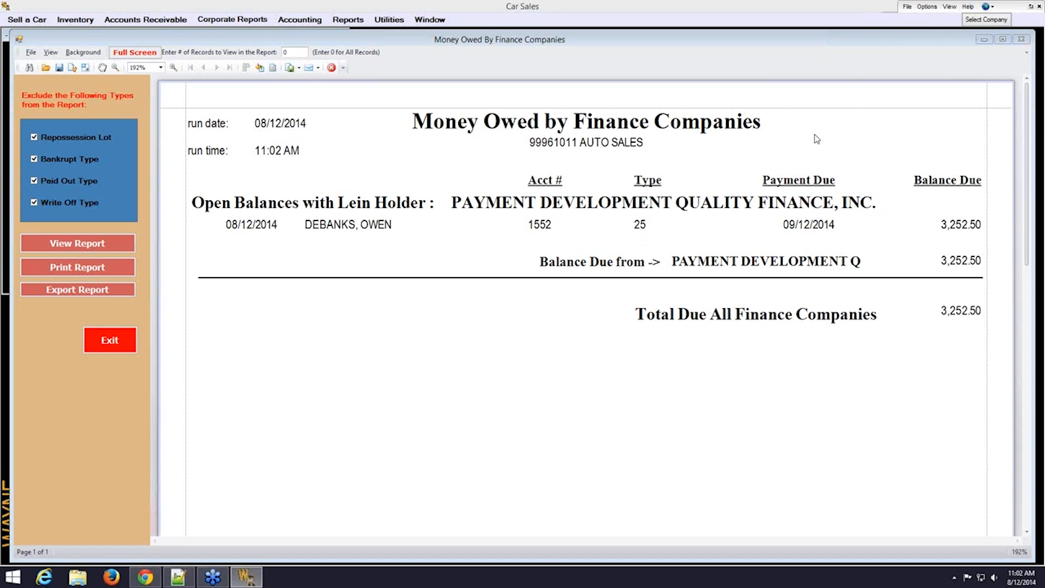
click(124, 346)
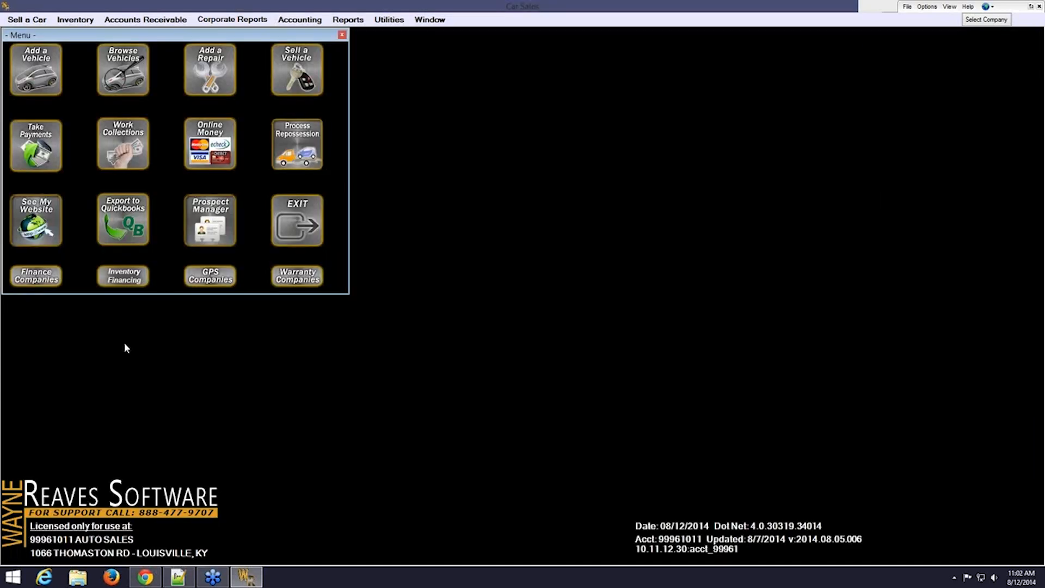
Open the Receipts Report – Cash Sheet from the Cash Sheet\Transactions Reports list
click(352, 20)
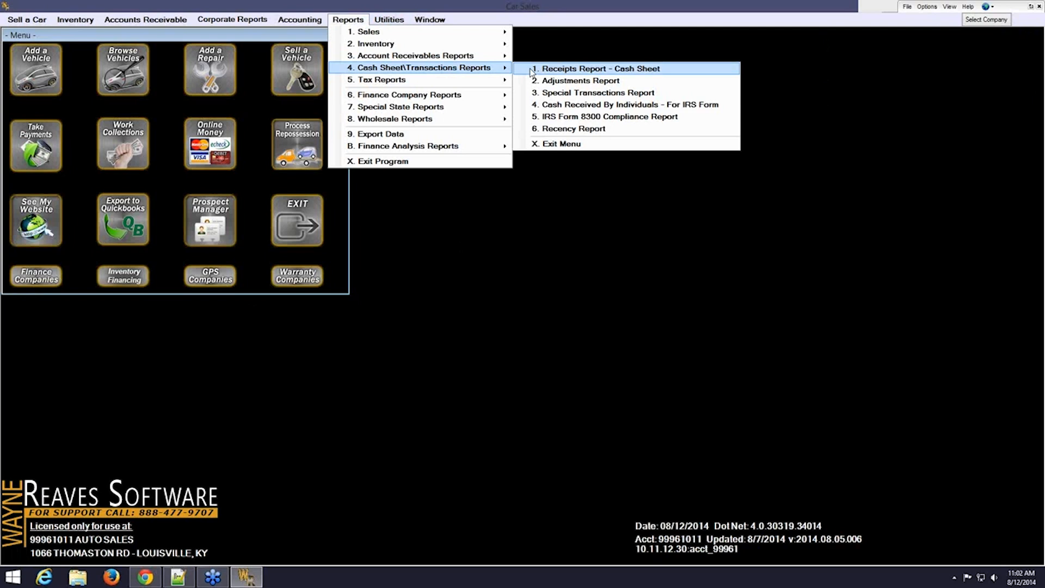
click(531, 70)
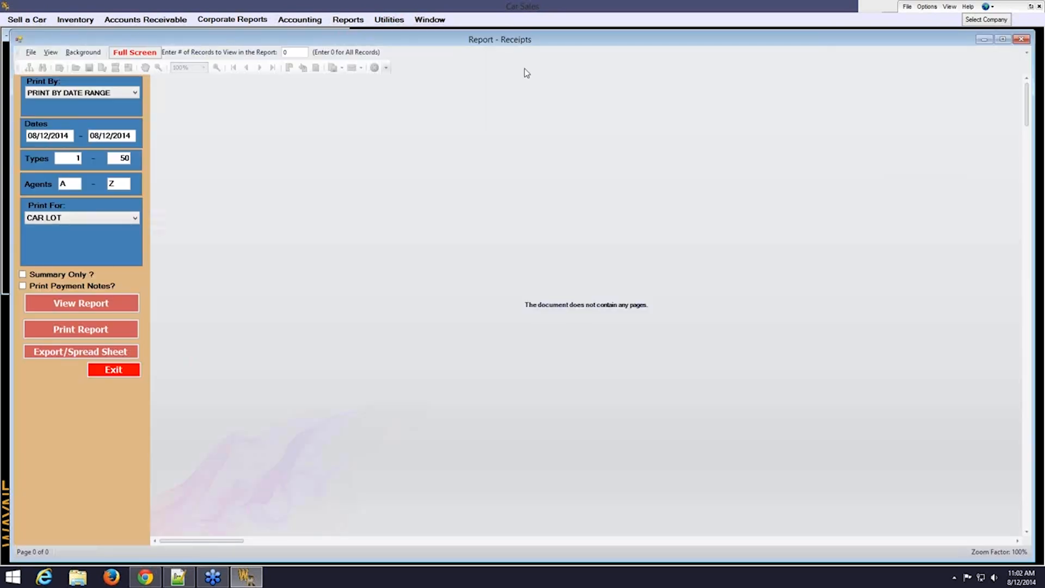
View the 08/12/2014 receipts report, check the 1,378.50 total and 75.00 deposit, then exit
click(113, 302)
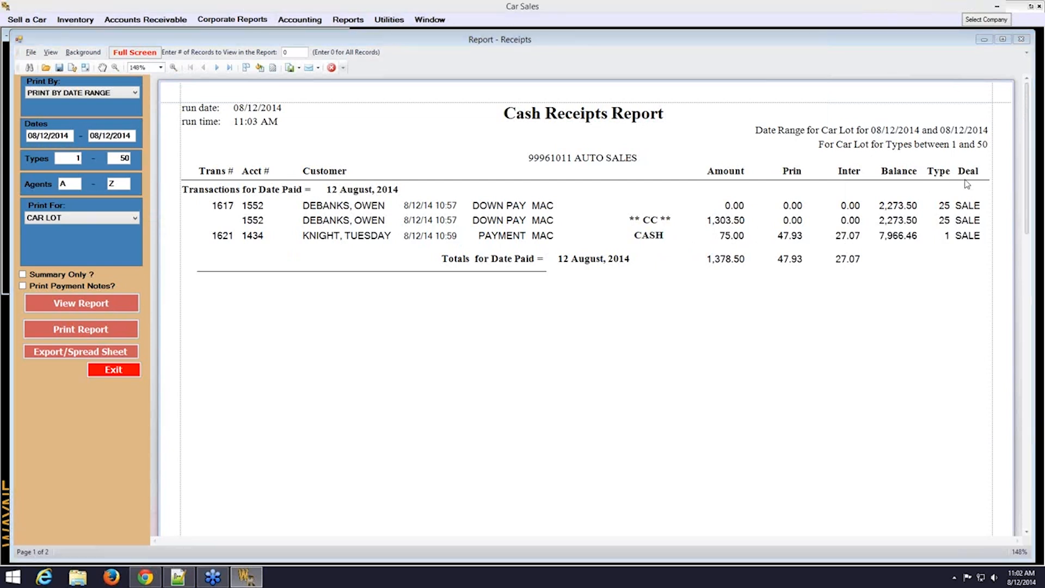
click(229, 67)
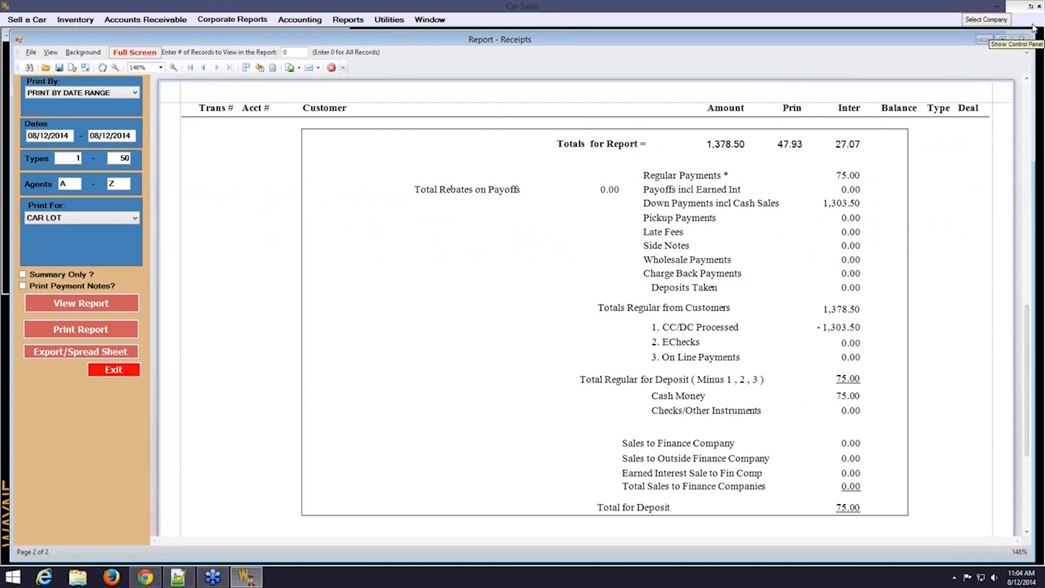
click(1032, 30)
click(134, 373)
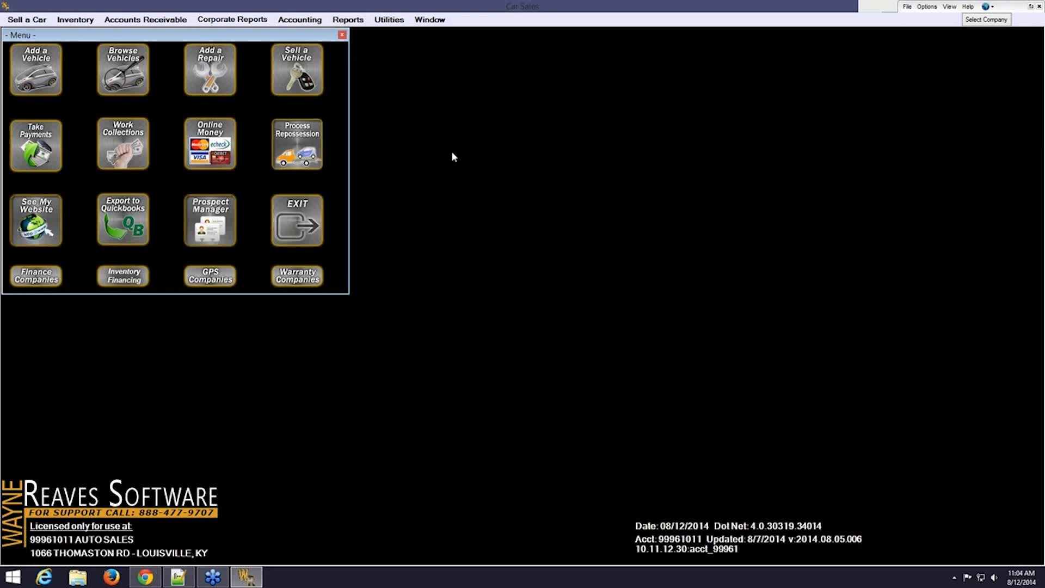
Browse the Tax, Finance Company and Wholesale report lists, ending on the Sell a Car menu
click(337, 21)
mouse_move(448, 85)
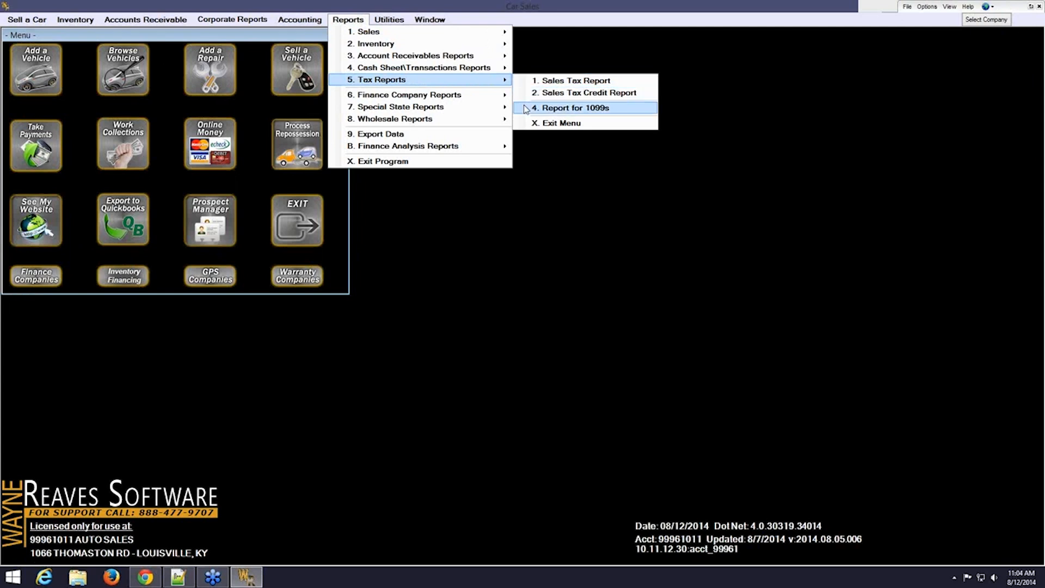
mouse_move(469, 98)
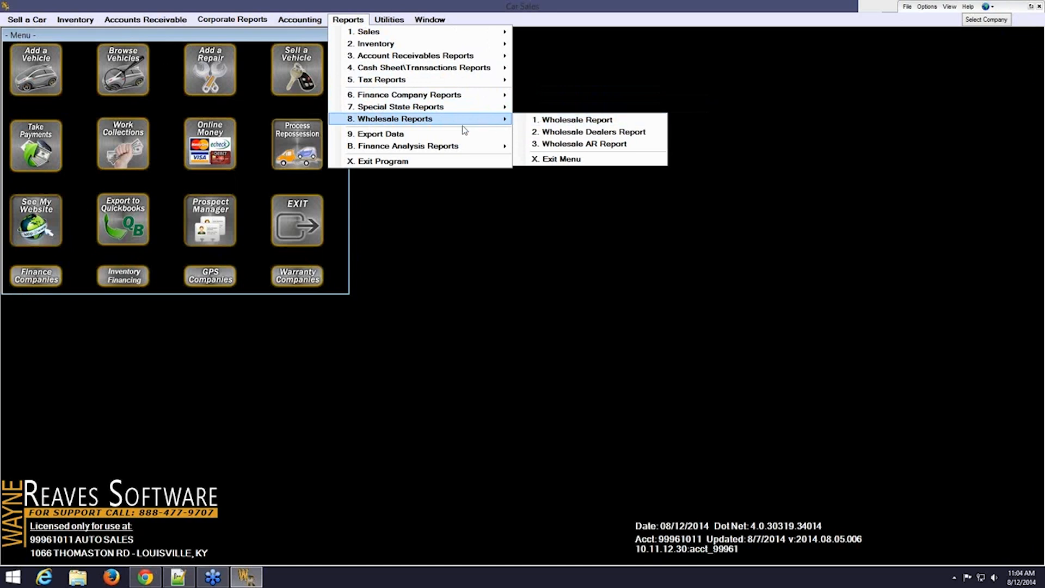
mouse_move(25, 21)
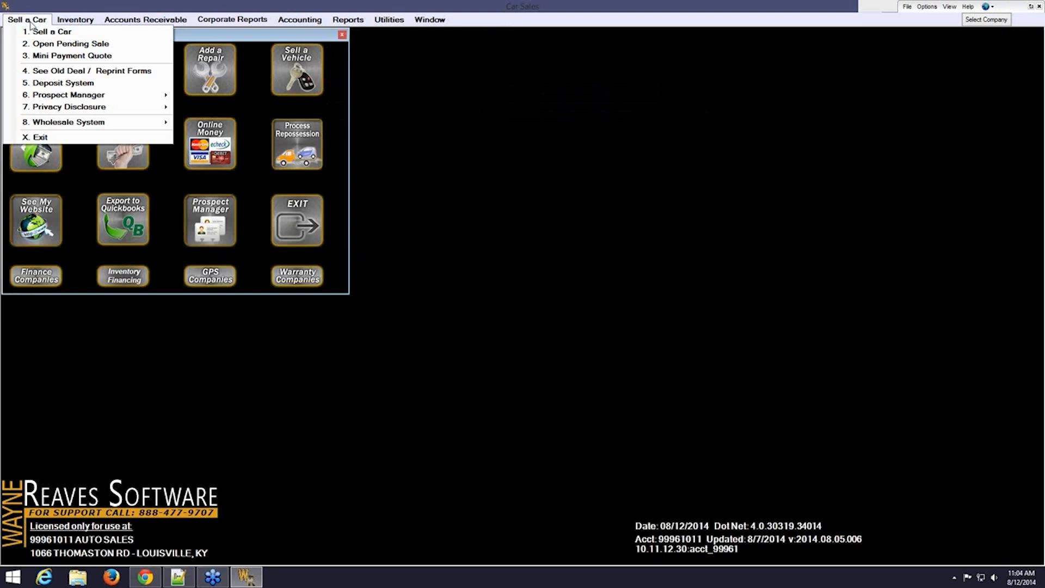
Look at Wholesale System in the Sell a Car menu, then dismiss the menu to the main screen
mouse_move(73, 123)
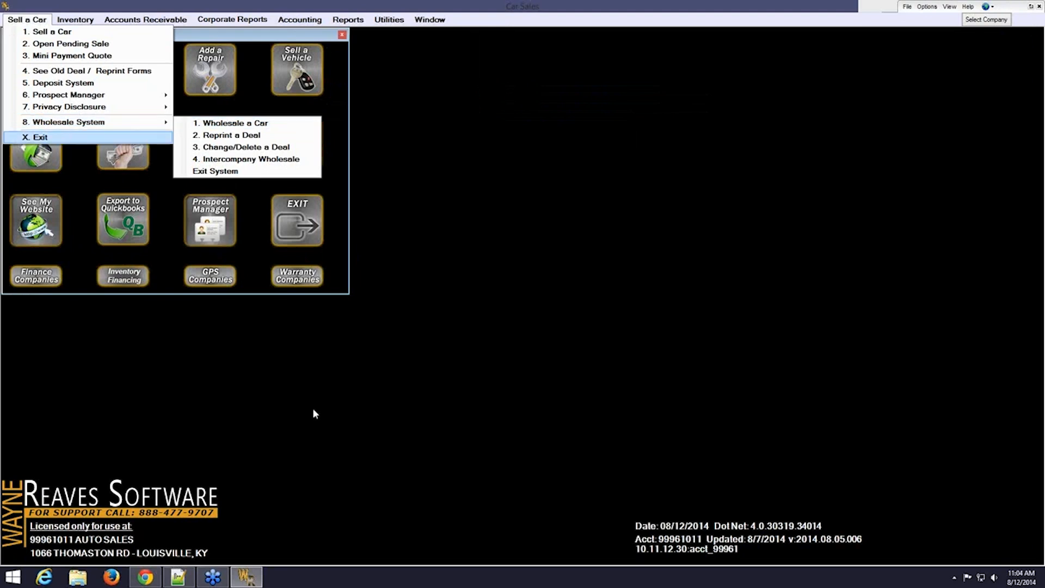
click(279, 510)
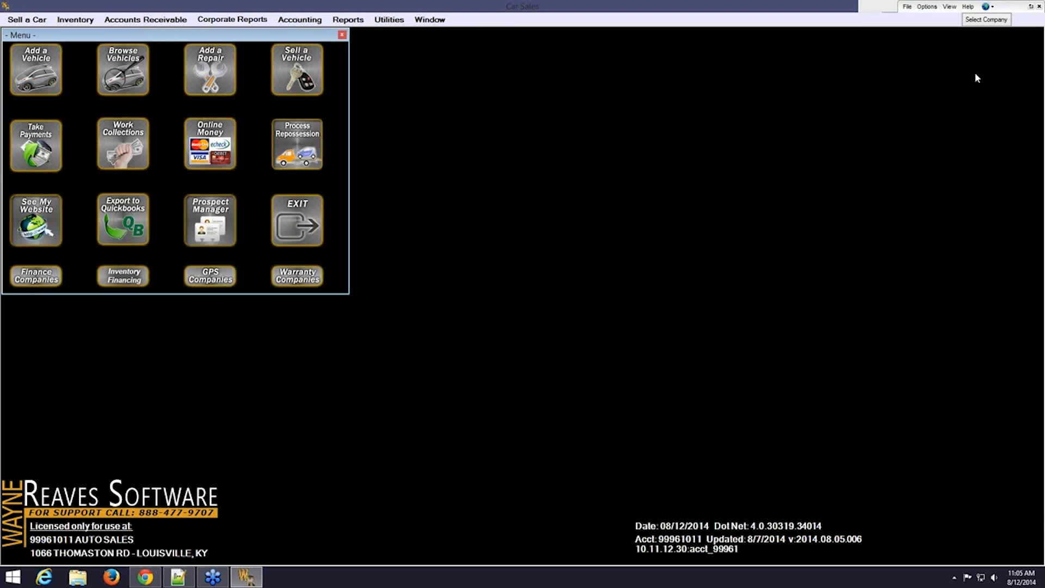
click(907, 8)
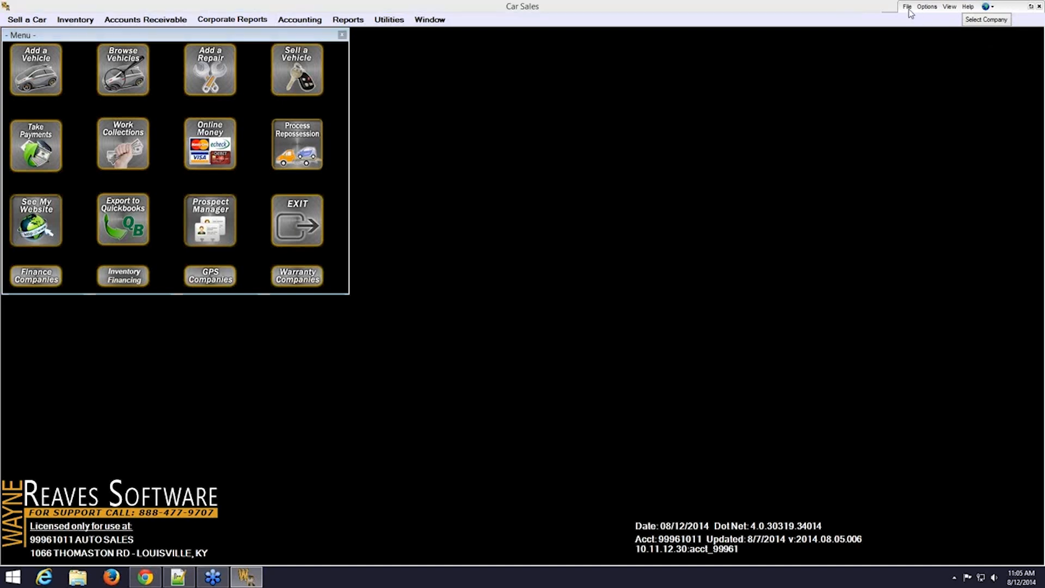
click(920, 88)
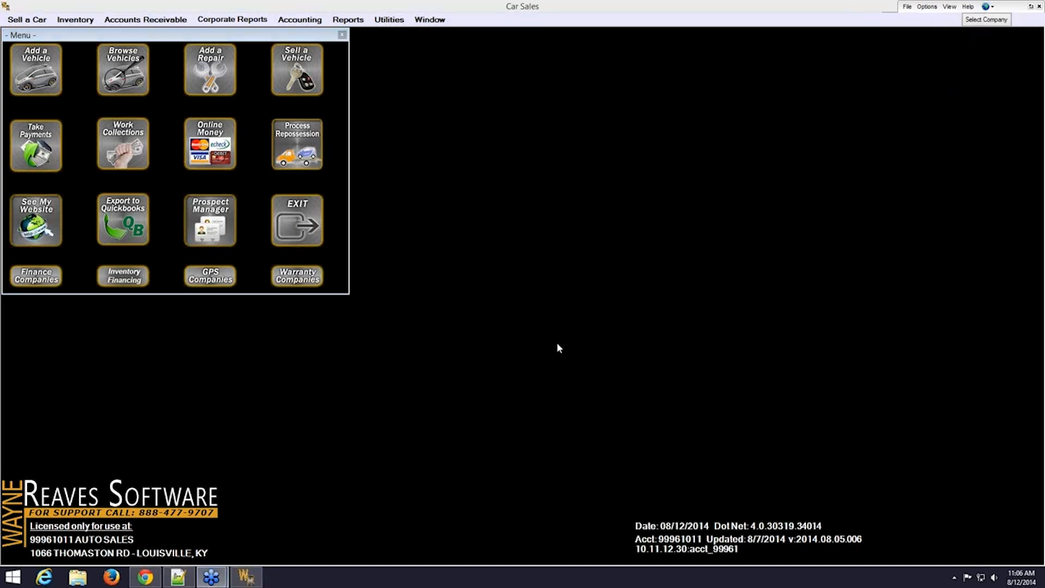